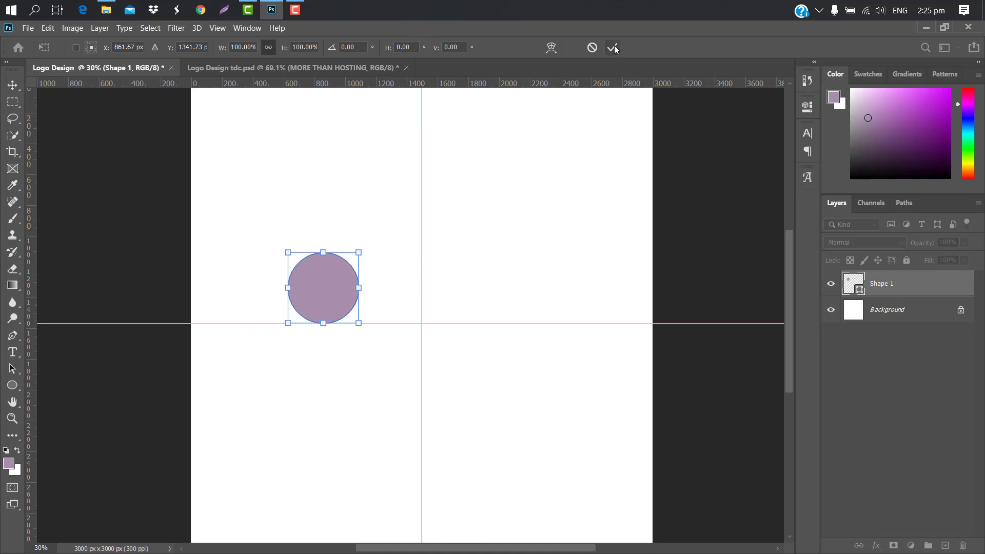
Commit the circle's transform, duplicate it and fill the copy with a dark purple
{"action": "left_click", "coordinate": [614, 47]}
{"action": "left_click_drag", "start_coordinate": [908, 286], "coordinate": [945, 545]}
{"action": "double_click", "coordinate": [859, 292]}
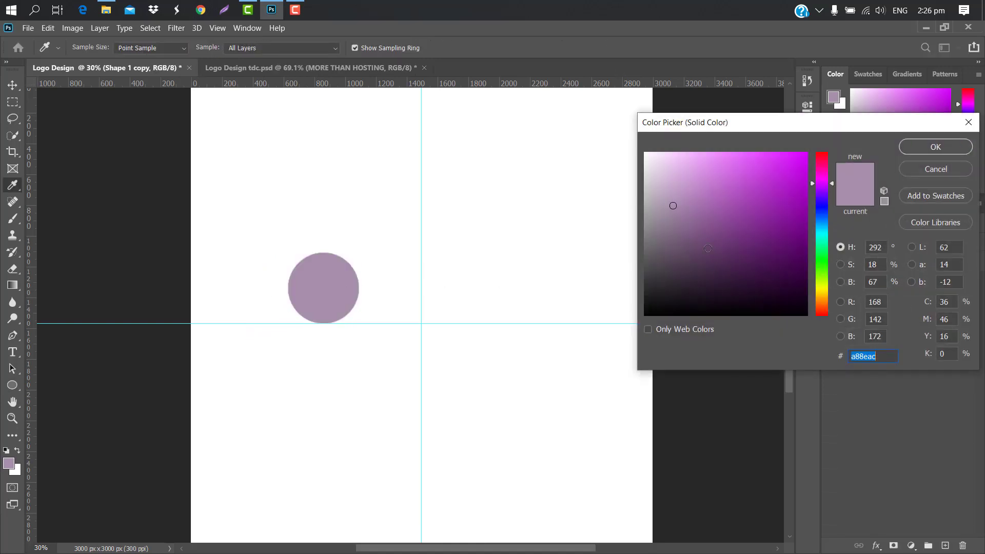
{"action": "left_click", "coordinate": [706, 249]}
{"action": "left_click", "coordinate": [935, 148]}
Scale the dark circle down concentrically inside the light one, first to 86.02% and again to 87.32%
{"action": "key", "text": "ctrl+t"}
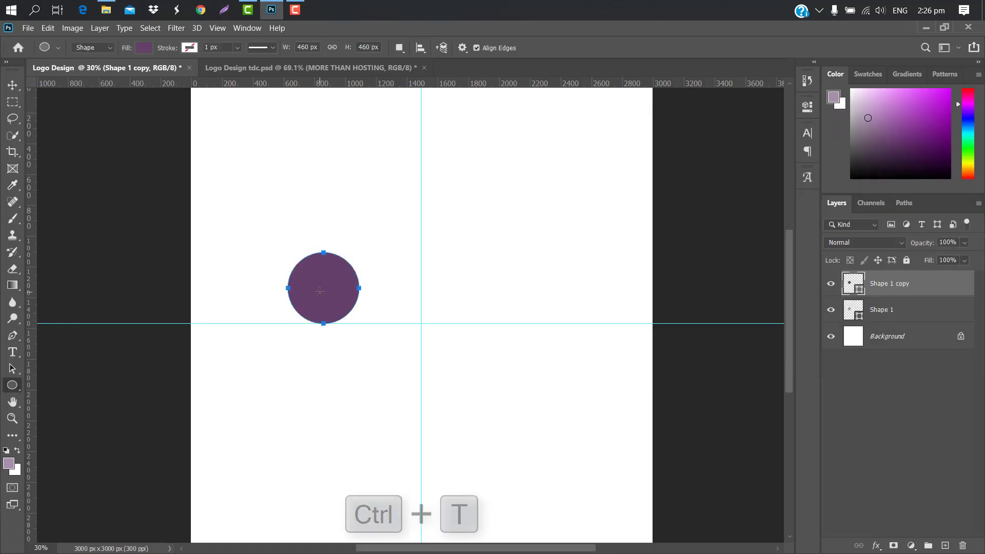
{"action": "left_click_drag", "start_coordinate": [335, 291], "coordinate": [338, 291]}
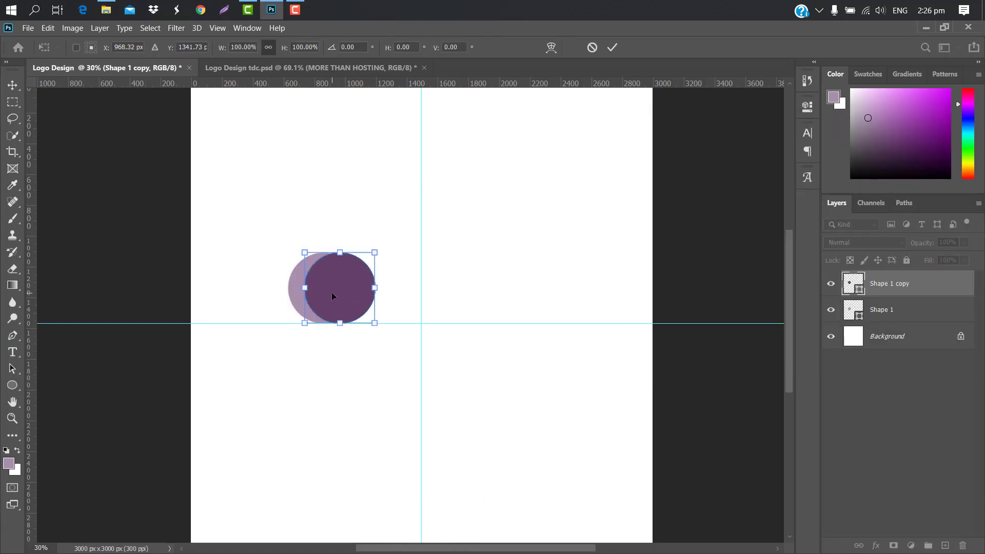
{"action": "scroll", "coordinate": [332, 292], "scroll_direction": "up", "scroll_amount": 3}
{"action": "left_click_drag", "start_coordinate": [434, 198], "coordinate": [411, 222]}
{"action": "left_click_drag", "start_coordinate": [355, 255], "coordinate": [328, 243]}
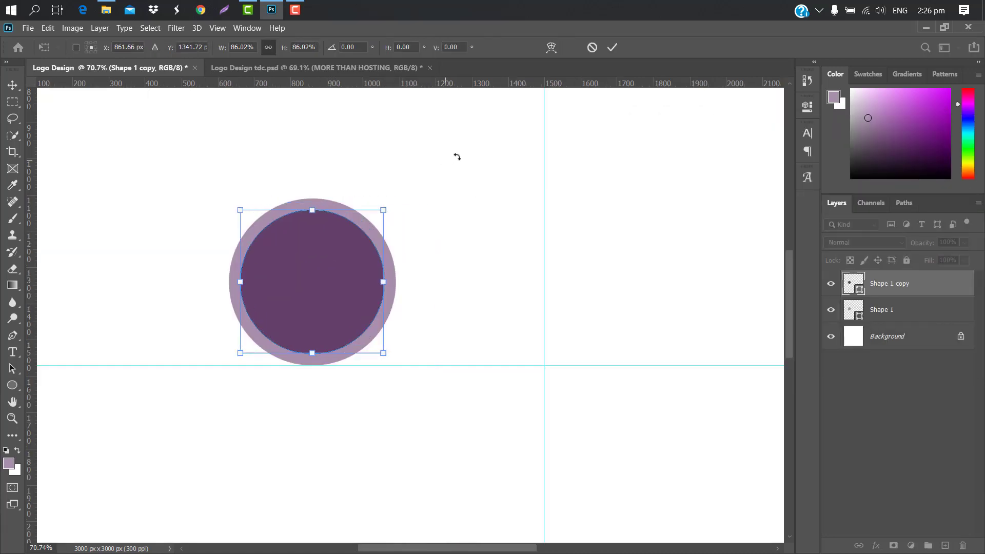
{"action": "key", "text": "Return"}
{"action": "key", "text": "ctrl+t"}
{"action": "left_click_drag", "start_coordinate": [381, 209], "coordinate": [372, 220]}
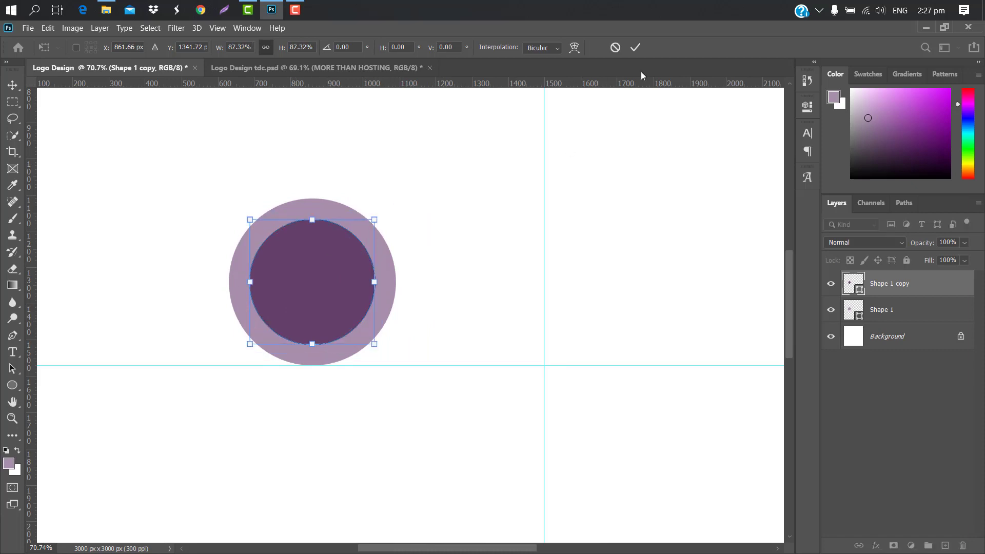
{"action": "left_click", "coordinate": [641, 48]}
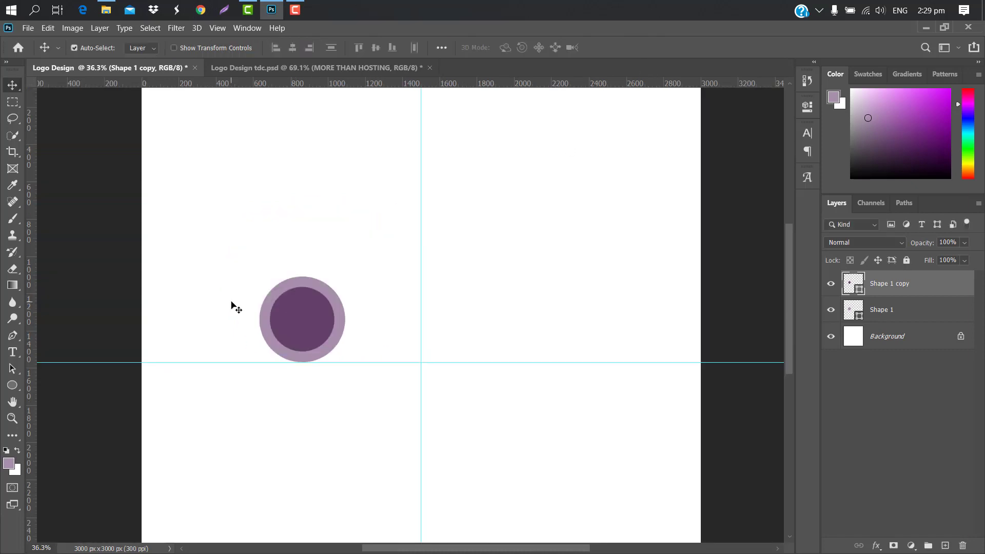
Start a Pen shape above the background, from the guide intersection along the horizontal guide and around the circle's lower-left edge
{"action": "left_click", "coordinate": [13, 336]}
{"action": "left_click", "coordinate": [914, 340]}
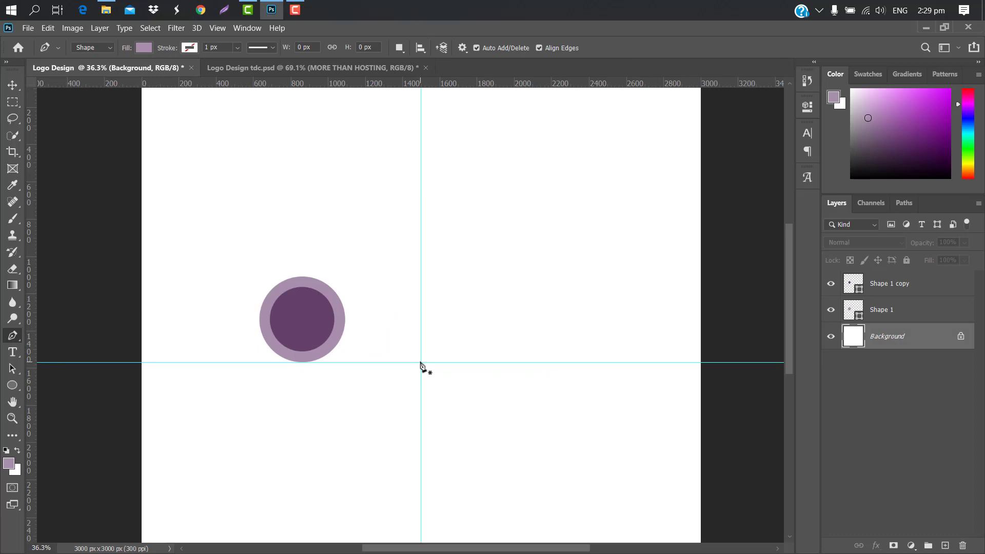
{"action": "left_click", "coordinate": [420, 362]}
{"action": "scroll", "coordinate": [303, 362], "scroll_direction": "up", "scroll_amount": 11}
{"action": "left_click", "coordinate": [295, 362]}
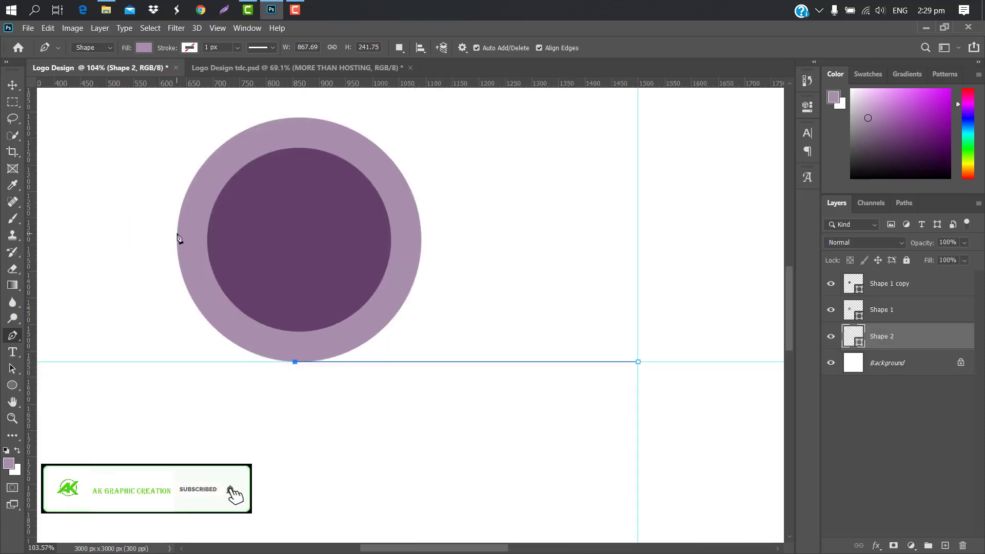
{"action": "left_click_drag", "start_coordinate": [177, 234], "coordinate": [173, 253]}
{"action": "left_click", "coordinate": [177, 380], "text": "alt"}
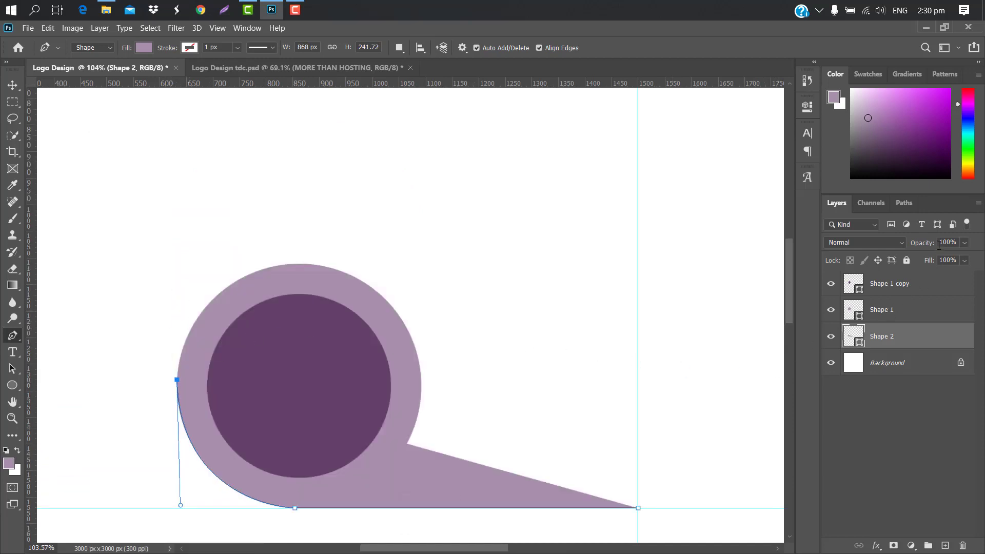
Lower the Pen shape's opacity to 3% and curve its outline up to the top of the outer circle
{"action": "left_click_drag", "start_coordinate": [922, 244], "coordinate": [871, 249]}
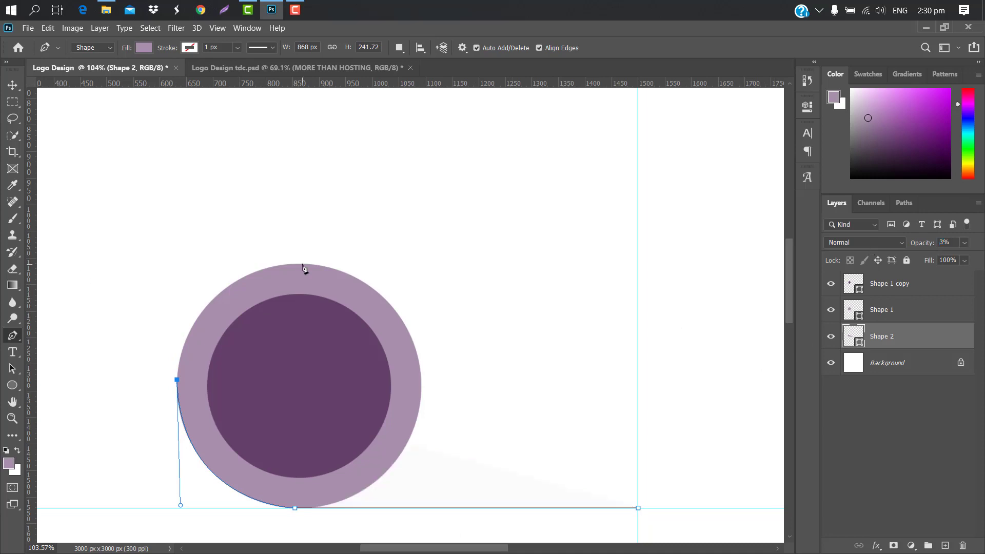
{"action": "left_click_drag", "start_coordinate": [303, 265], "coordinate": [423, 258]}
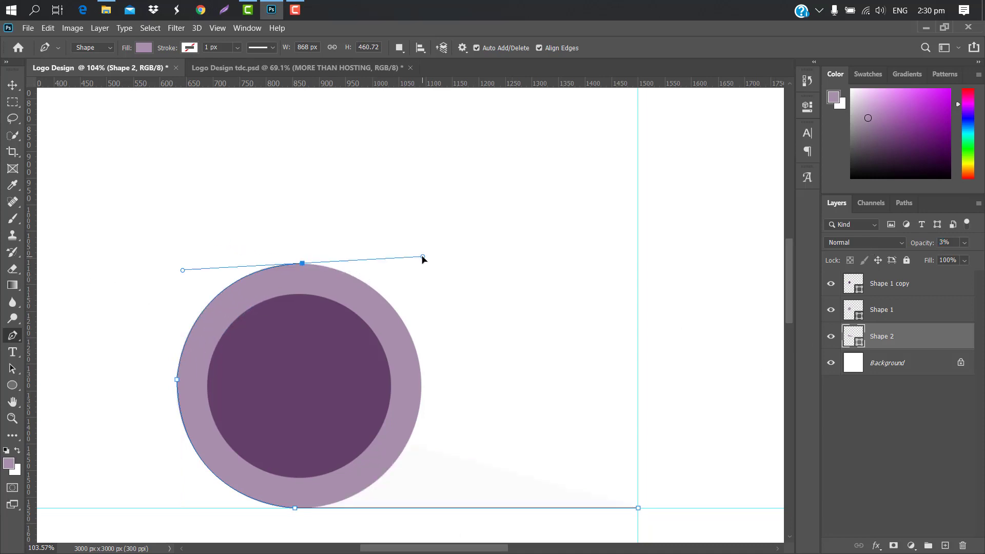
{"action": "left_click", "coordinate": [304, 265], "text": "alt"}
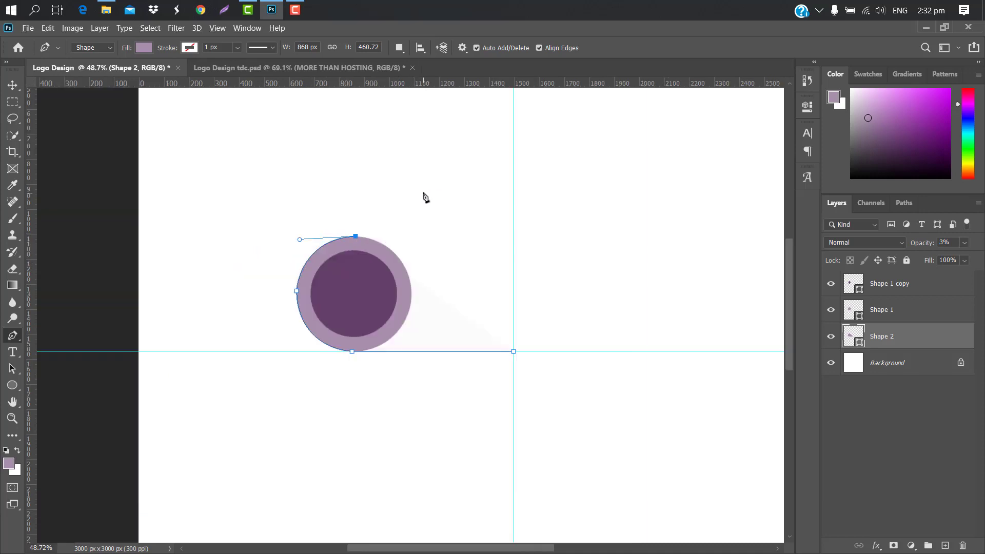
Extend the outline with two rising cloud bumps, ending at the vertical guide
{"action": "left_click", "coordinate": [422, 193]}
{"action": "left_click_drag", "start_coordinate": [425, 196], "coordinate": [490, 211]}
{"action": "left_click_drag", "start_coordinate": [514, 161], "coordinate": [573, 170]}
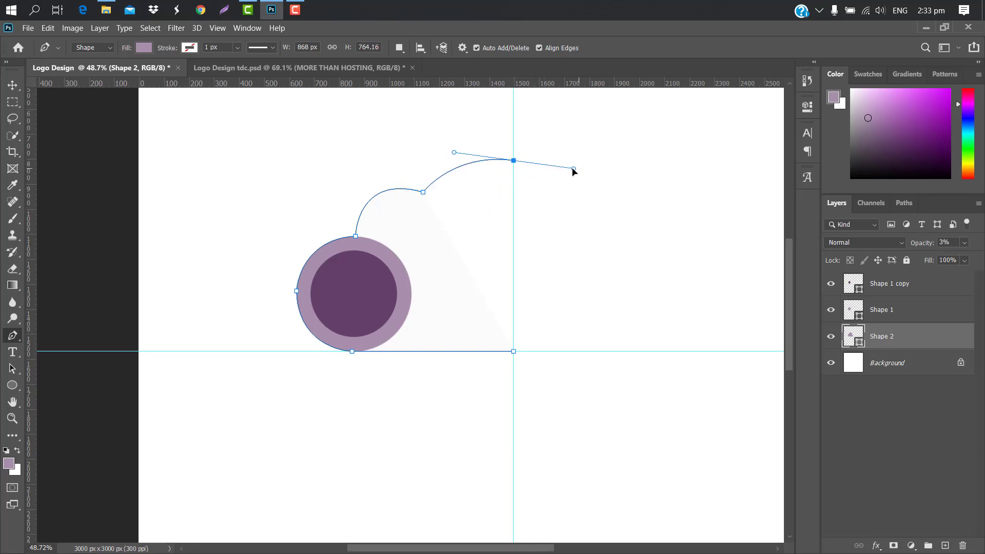
{"action": "left_click", "coordinate": [514, 161], "text": "alt"}
Trace the cloud's inner edge back along the bumps, inner circle and base to the vertical guide, adding a horizontal guide for alignment
{"action": "left_click_drag", "start_coordinate": [431, 205], "coordinate": [411, 236]}
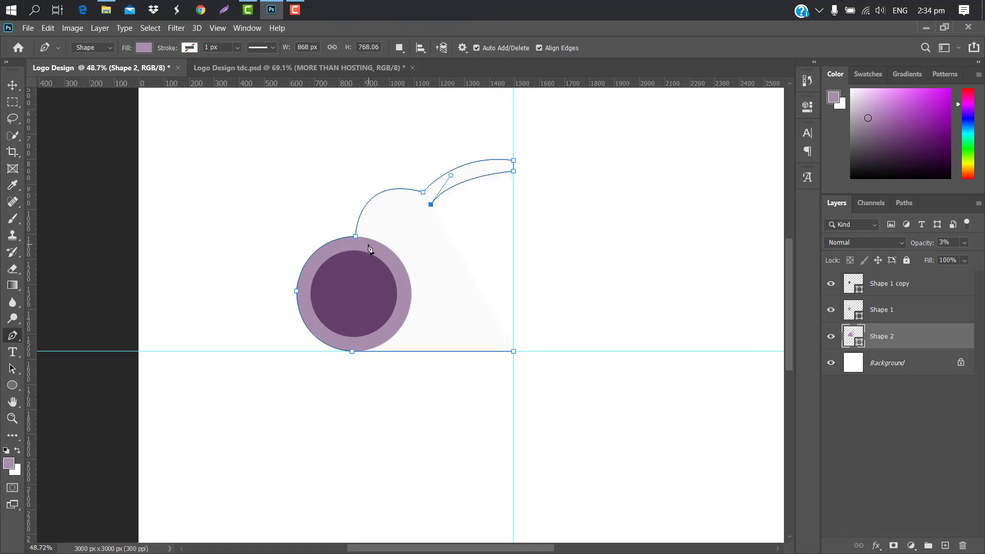
{"action": "left_click_drag", "start_coordinate": [369, 245], "coordinate": [367, 297]}
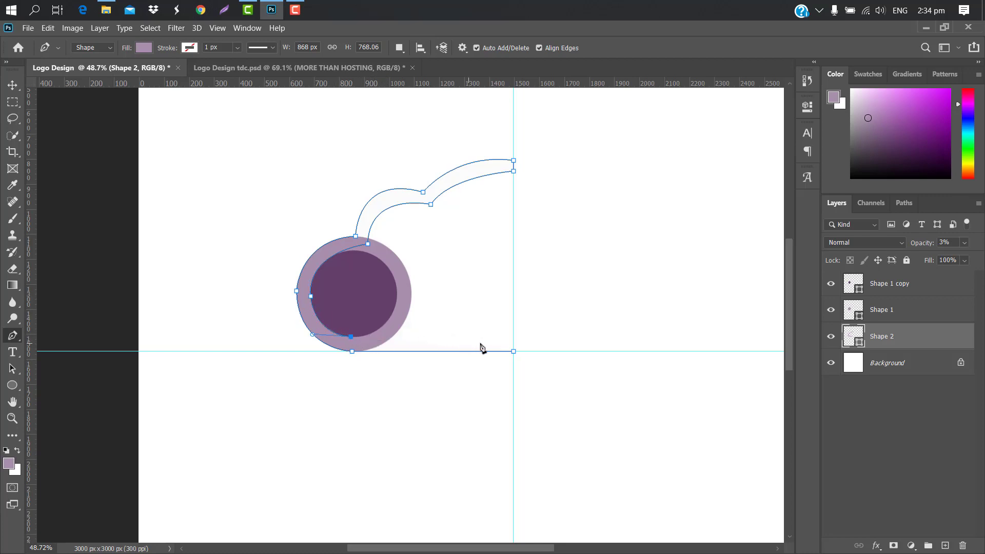
{"action": "left_click_drag", "start_coordinate": [494, 84], "coordinate": [488, 336]}
{"action": "scroll", "coordinate": [489, 340], "scroll_direction": "up", "scroll_amount": 3}
{"action": "scroll", "coordinate": [490, 343], "scroll_direction": "up", "scroll_amount": 3}
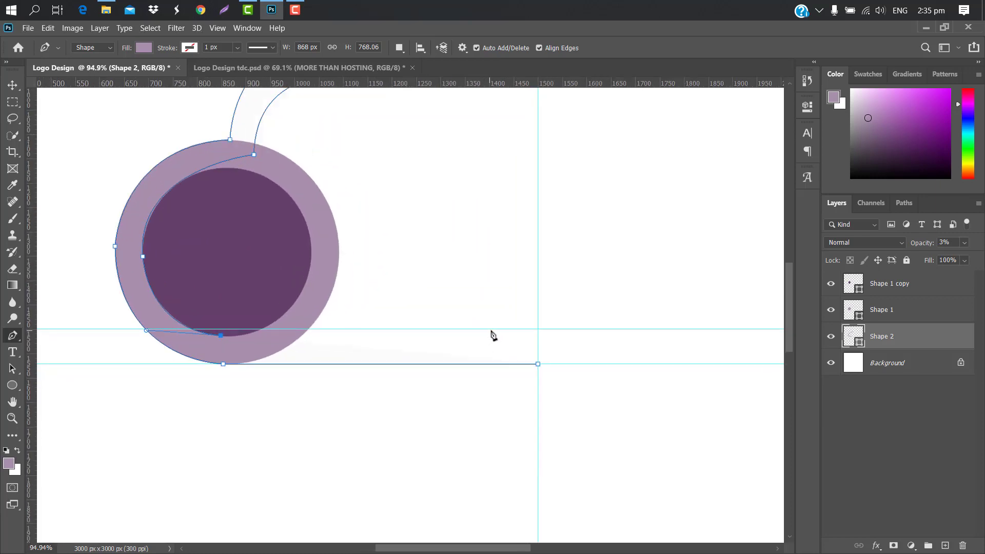
{"action": "left_click", "coordinate": [538, 336]}
{"action": "scroll", "coordinate": [533, 323], "scroll_direction": "down", "scroll_amount": 3}
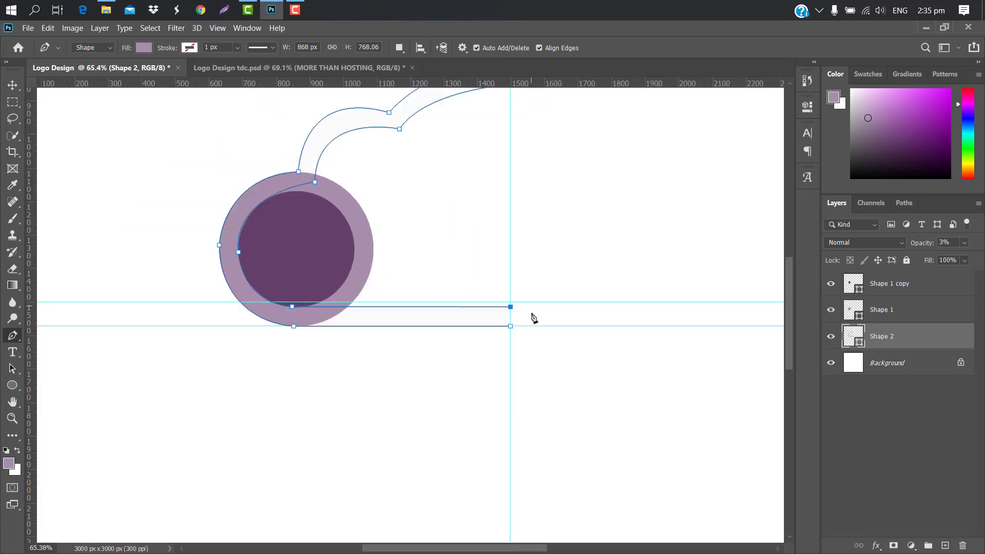
Remove the extra horizontal guide and set the half-cloud shape's opacity to 100%
{"action": "left_click", "coordinate": [12, 85]}
{"action": "left_click_drag", "start_coordinate": [456, 301], "coordinate": [471, 59]}
{"action": "scroll", "coordinate": [452, 195], "scroll_direction": "down", "scroll_amount": 4}
{"action": "left_click_drag", "start_coordinate": [919, 246], "coordinate": [975, 248]}
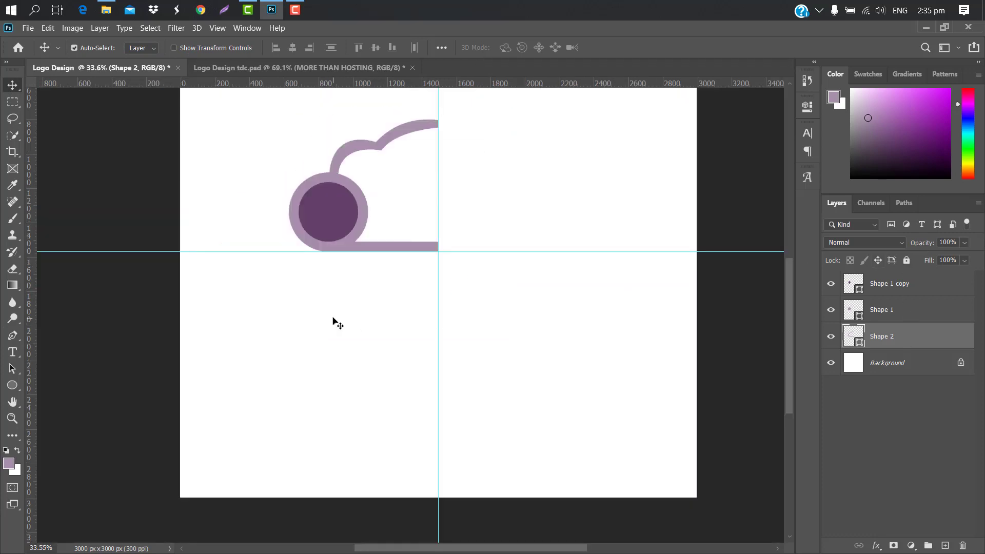
Delete the two circle layers used as tracing references
{"action": "left_click", "coordinate": [921, 309]}
{"action": "left_click", "coordinate": [926, 285], "text": "shift"}
{"action": "left_click_drag", "start_coordinate": [926, 285], "coordinate": [962, 545]}
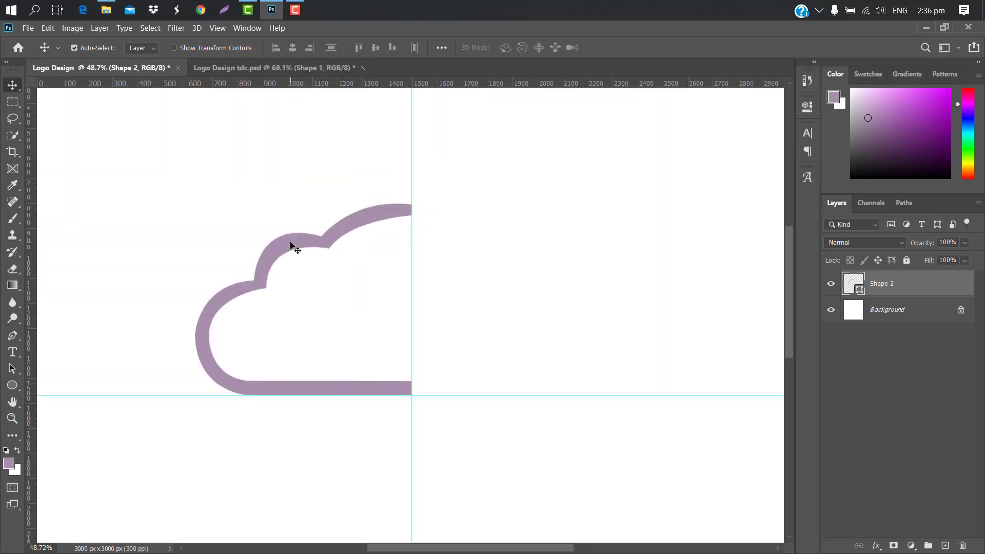
Scale the half-cloud down proportionally and align its open edge with the vertical guide and its base with the horizontal guide
{"action": "key", "text": "ctrl+t"}
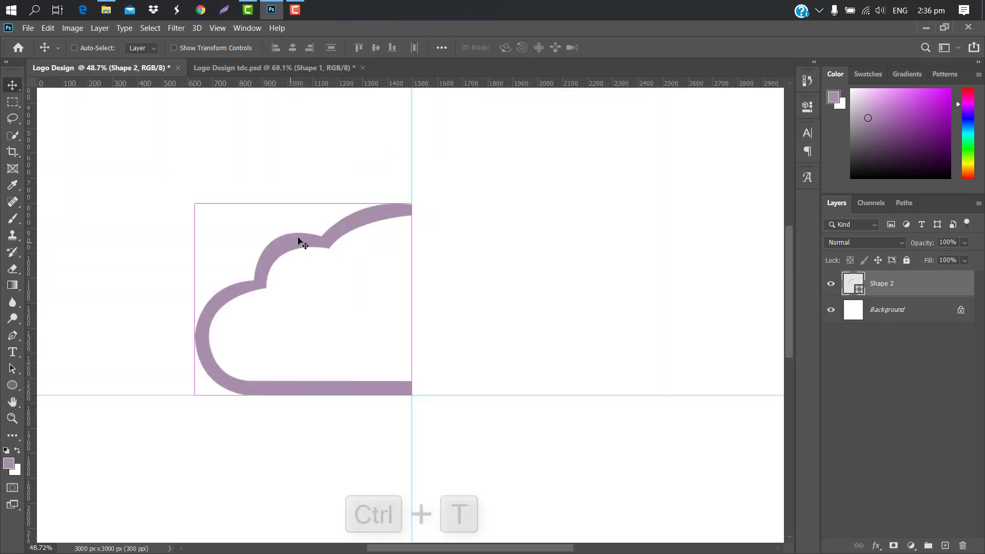
{"action": "left_click_drag", "start_coordinate": [411, 204], "coordinate": [363, 228]}
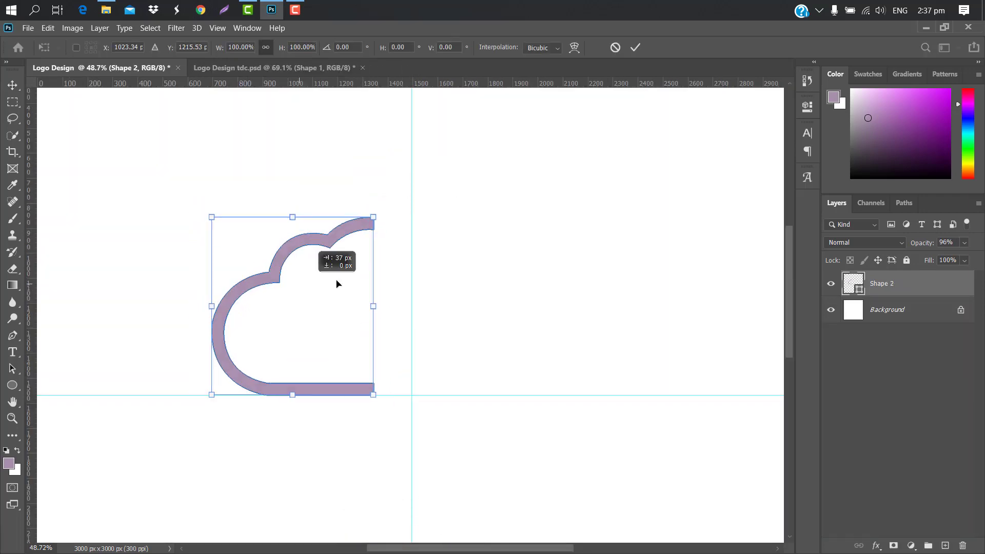
{"action": "left_click_drag", "start_coordinate": [336, 283], "coordinate": [367, 282]}
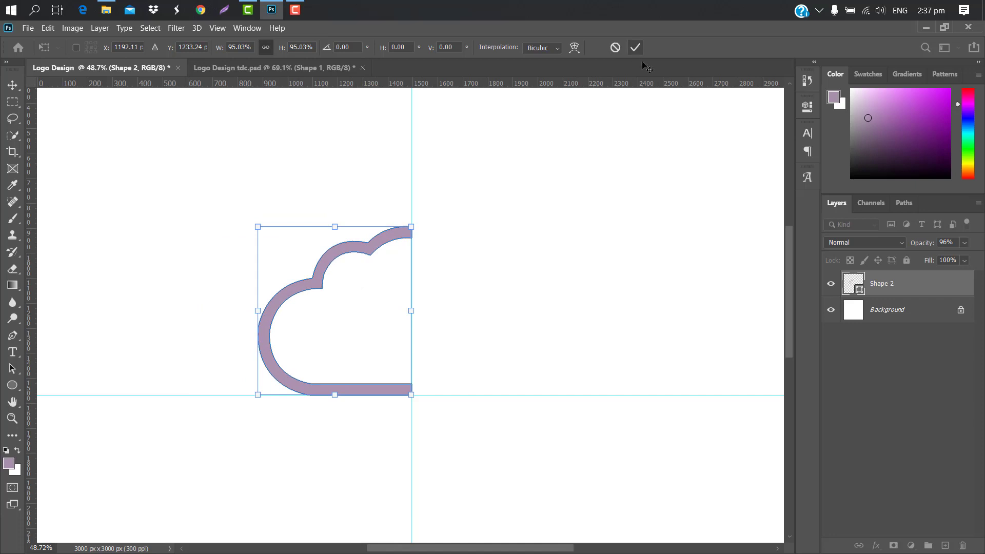
{"action": "left_click", "coordinate": [635, 48]}
Duplicate the half-cloud, flip the copy horizontally and place it across the vertical guide to complete the cloud
{"action": "left_click_drag", "start_coordinate": [920, 283], "coordinate": [945, 545]}
{"action": "key", "text": "ctrl+t"}
{"action": "right_click", "coordinate": [356, 328]}
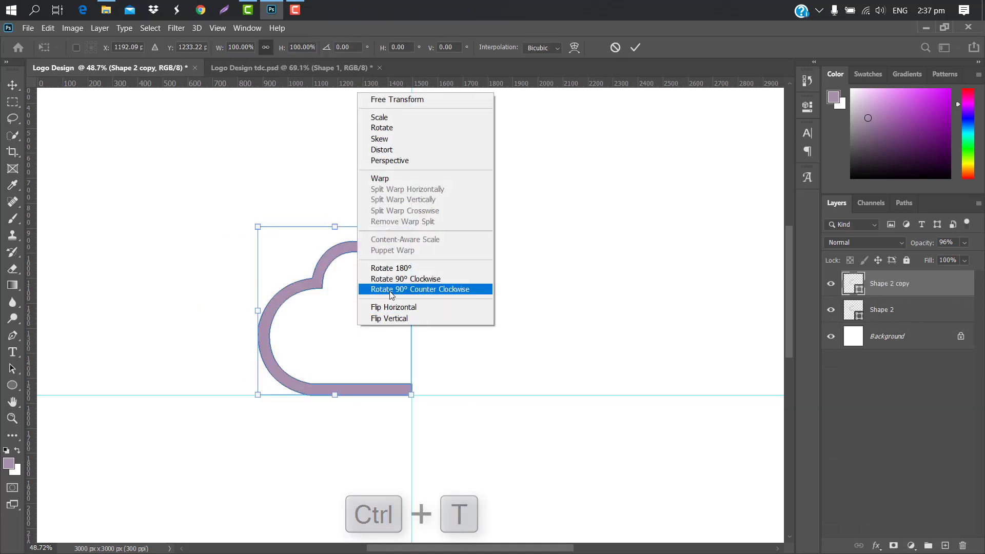
{"action": "left_click", "coordinate": [431, 303]}
{"action": "left_click_drag", "start_coordinate": [328, 325], "coordinate": [528, 295]}
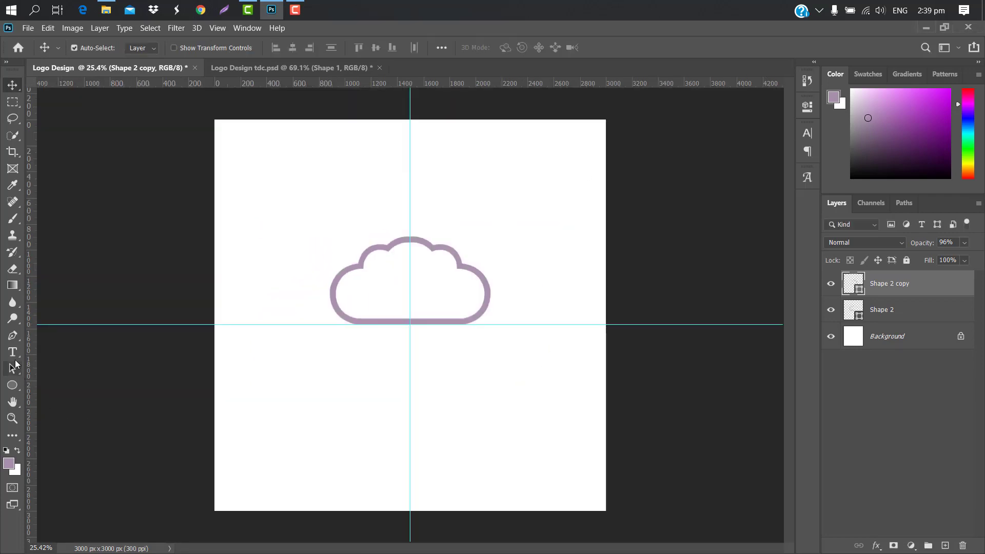
Add a text layer with the letter T inside the cloud
{"action": "left_click", "coordinate": [13, 353]}
{"action": "left_click", "coordinate": [369, 288]}
{"action": "key", "text": "BackSpace"}
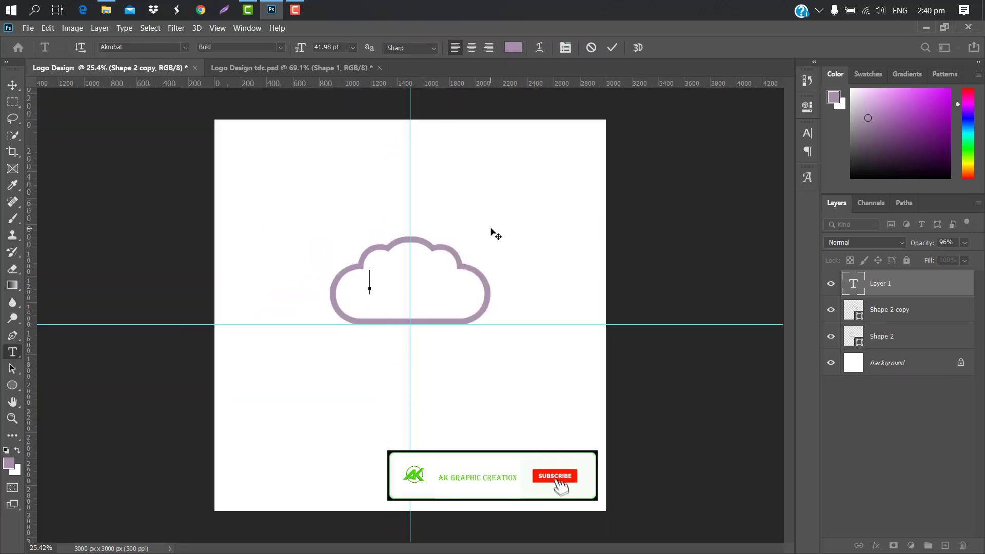
{"action": "type", "text": "T"}
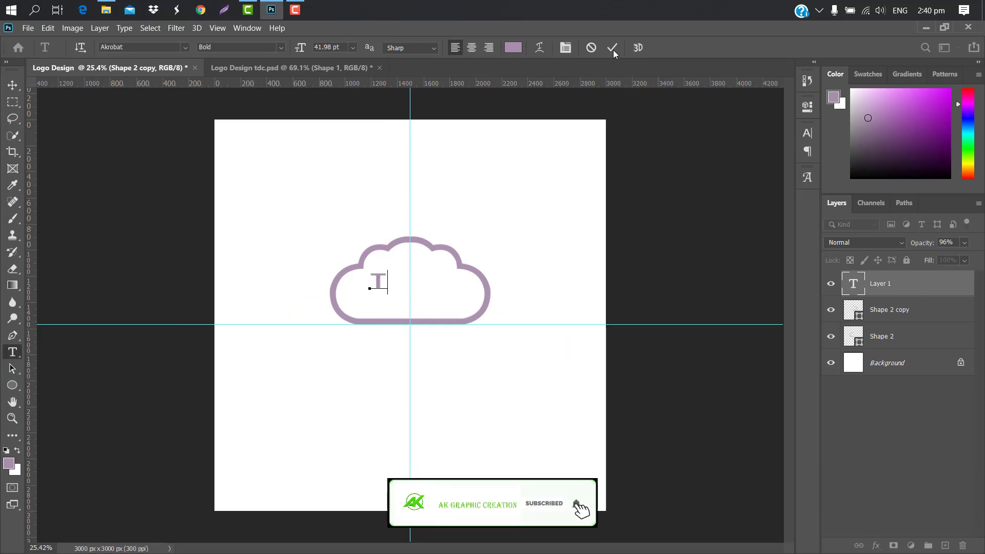
{"action": "left_click", "coordinate": [612, 48]}
Set the letter T's font to Ethnocentric
{"action": "left_click", "coordinate": [807, 133]}
{"action": "left_click", "coordinate": [732, 151]}
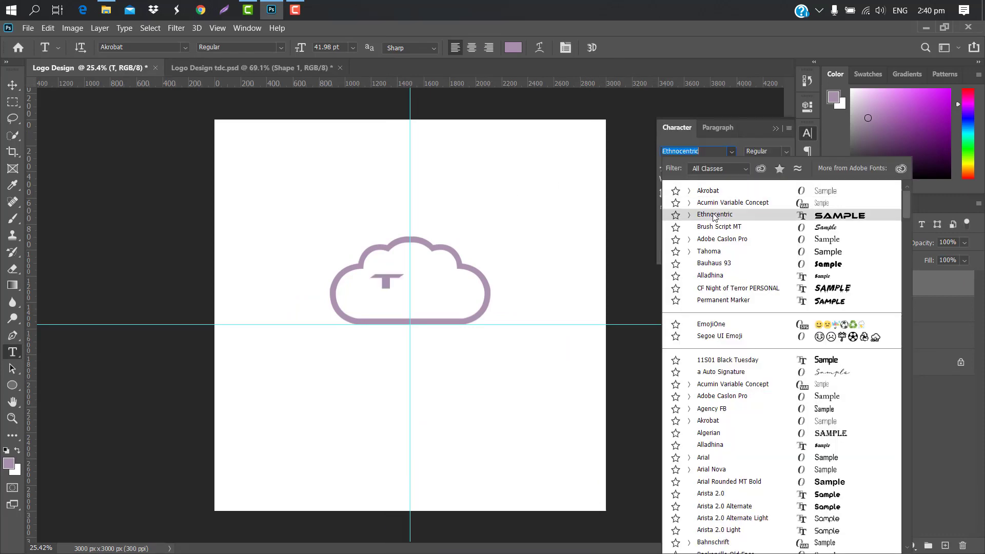
{"action": "left_click", "coordinate": [714, 215]}
{"action": "left_click", "coordinate": [808, 133]}
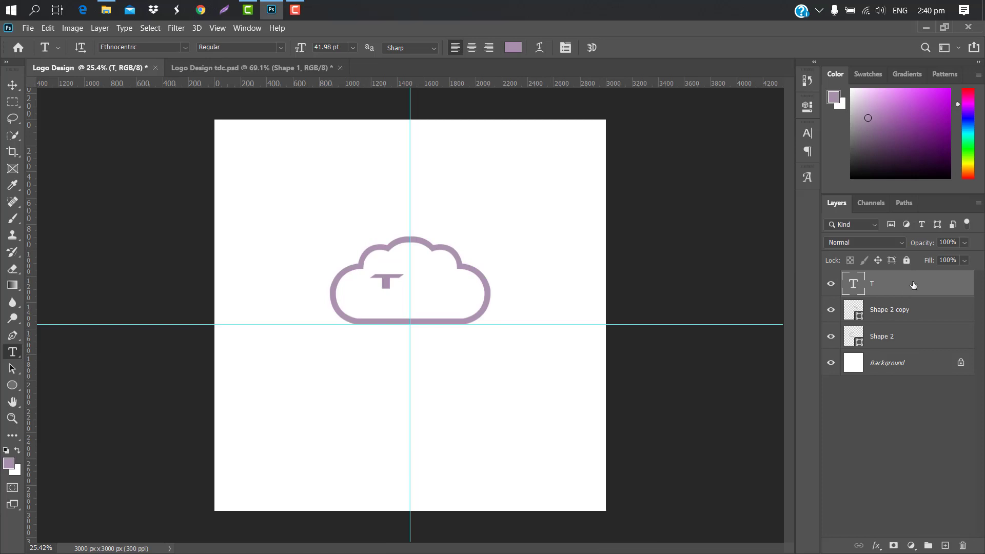
Duplicate the T layer, place the copy directly to its right and change its text to D
{"action": "left_click_drag", "start_coordinate": [914, 285], "coordinate": [945, 545]}
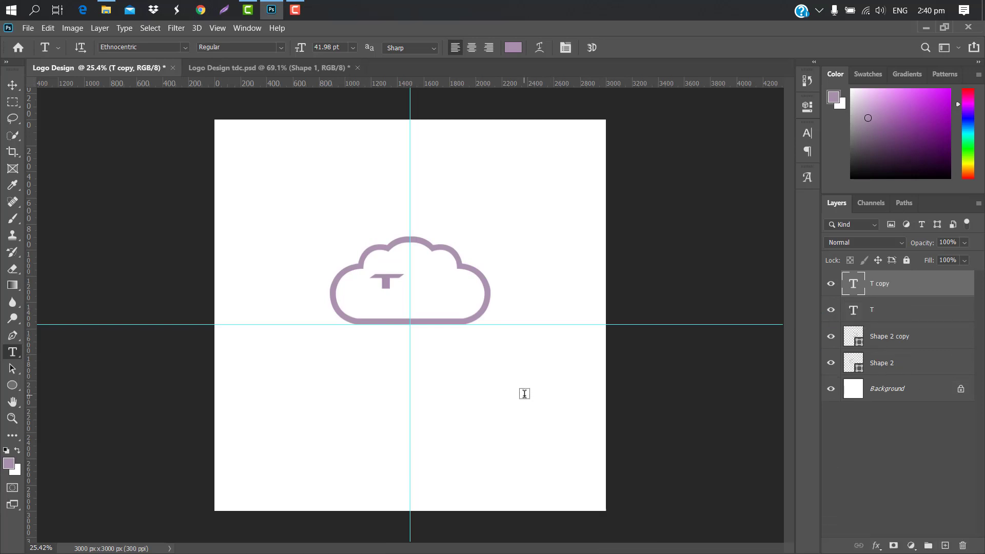
{"action": "key", "text": "ctrl+t"}
{"action": "left_click_drag", "start_coordinate": [393, 281], "coordinate": [427, 281]}
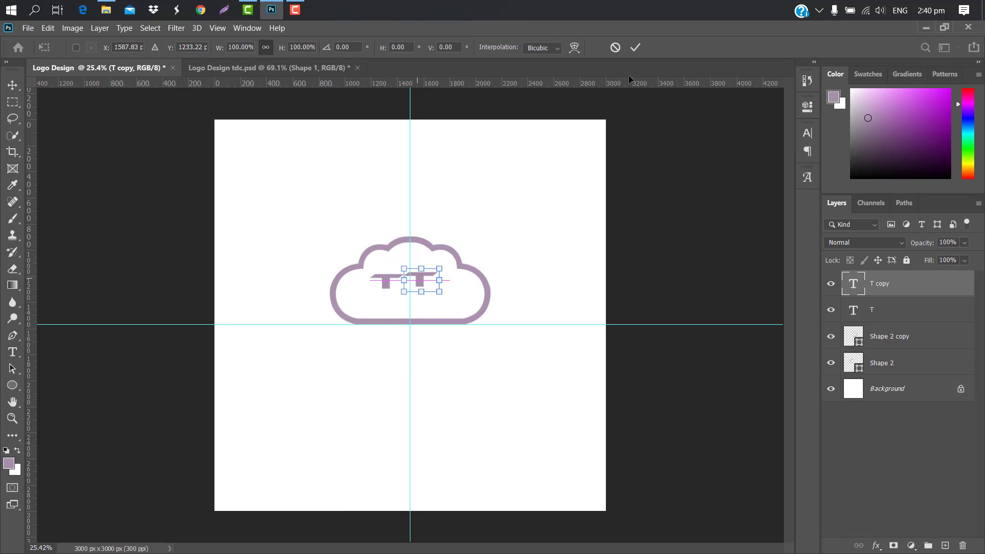
{"action": "left_click", "coordinate": [636, 49]}
{"action": "double_click", "coordinate": [853, 284]}
{"action": "key", "text": "BackSpace"}
{"action": "type", "text": "D"}
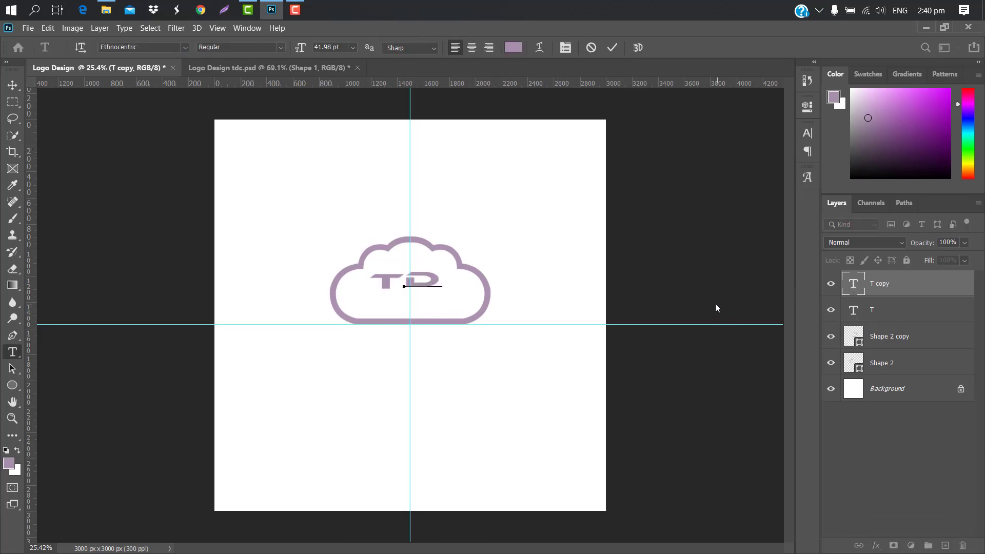
{"action": "left_click", "coordinate": [611, 48]}
Duplicate the D layer, change the copy's text to C and place it to the right of the D
{"action": "left_click_drag", "start_coordinate": [913, 282], "coordinate": [944, 544]}
{"action": "double_click", "coordinate": [853, 286]}
{"action": "type", "text": "C"}
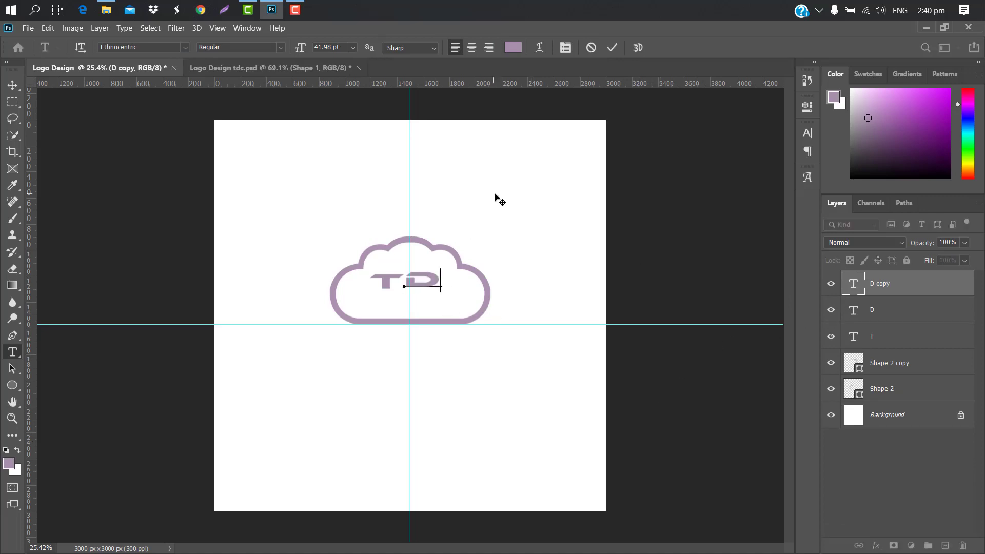
{"action": "left_click", "coordinate": [612, 48]}
{"action": "key", "text": "ctrl+t"}
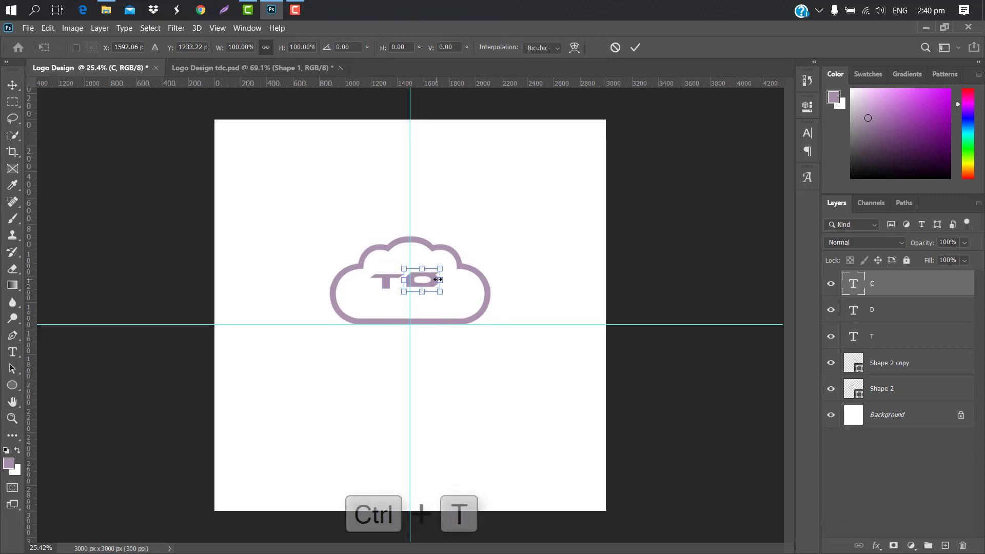
{"action": "left_click_drag", "start_coordinate": [448, 285], "coordinate": [464, 286]}
{"action": "left_click", "coordinate": [635, 48]}
{"action": "left_click", "coordinate": [886, 336]}
{"action": "left_click", "coordinate": [896, 314], "text": "ctrl"}
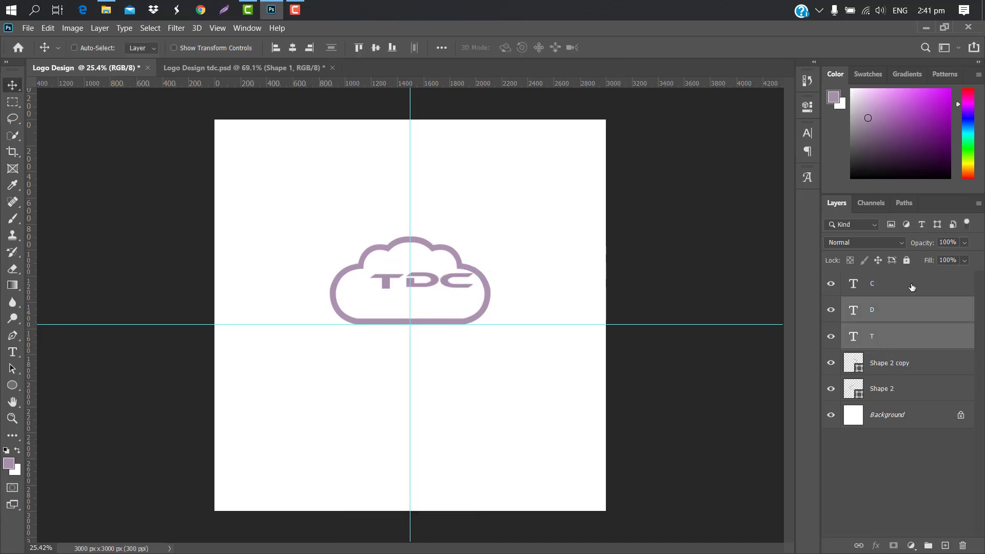
{"action": "left_click", "coordinate": [912, 286], "text": "ctrl"}
{"action": "left_click", "coordinate": [810, 136]}
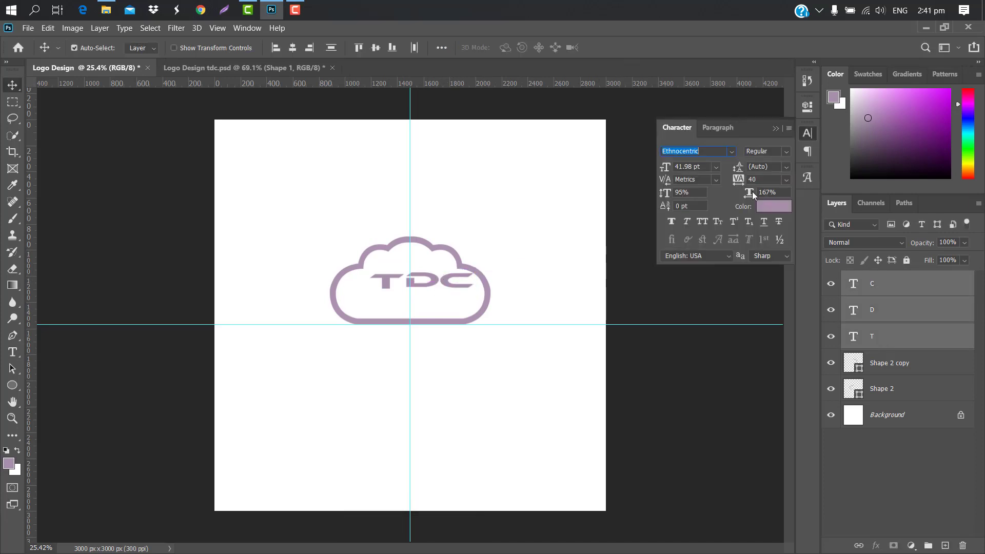
{"action": "left_click", "coordinate": [778, 129]}
Move the C, D and T layers together to the middle of the cloud on the vertical guide and scale them to about 82%
{"action": "left_click", "coordinate": [906, 285]}
{"action": "scroll", "coordinate": [426, 303], "scroll_direction": "up", "scroll_amount": 11}
{"action": "left_click", "coordinate": [911, 313], "text": "ctrl"}
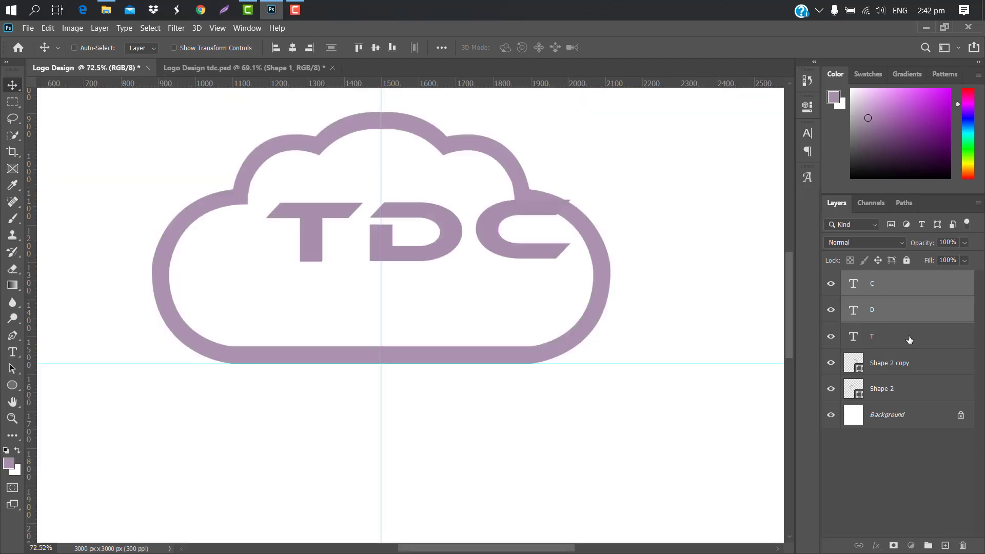
{"action": "key", "text": "ctrl+t"}
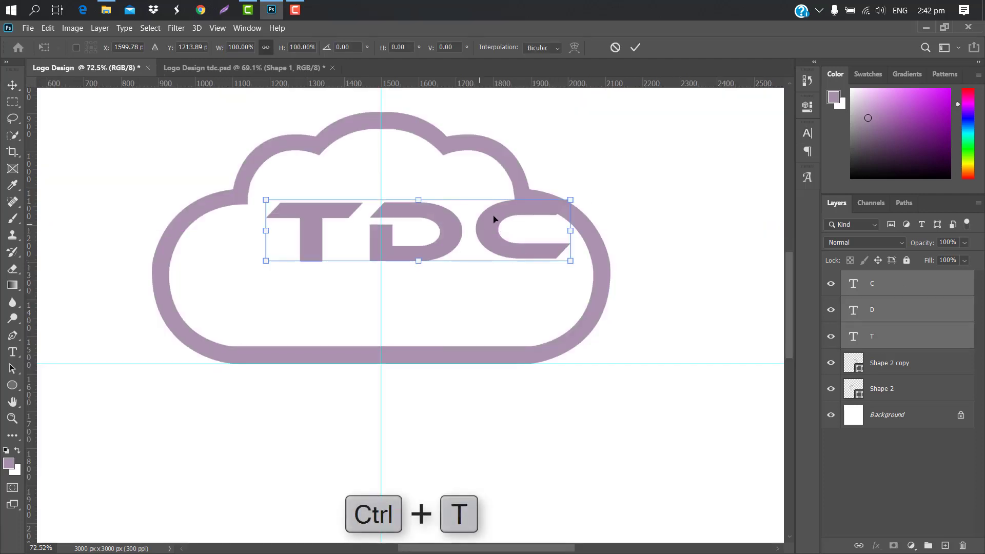
{"action": "left_click_drag", "start_coordinate": [496, 216], "coordinate": [440, 283]}
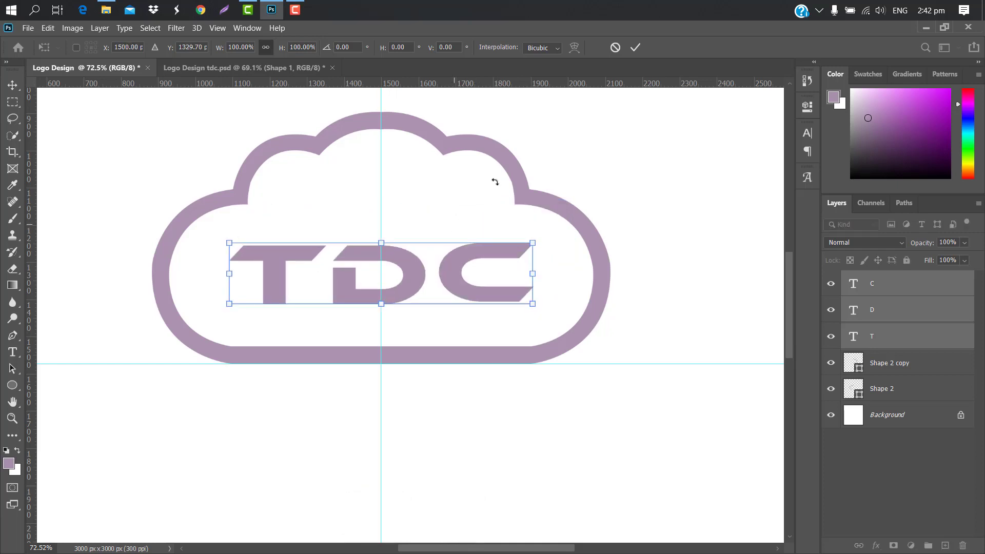
{"action": "left_click_drag", "start_coordinate": [532, 266], "coordinate": [499, 251]}
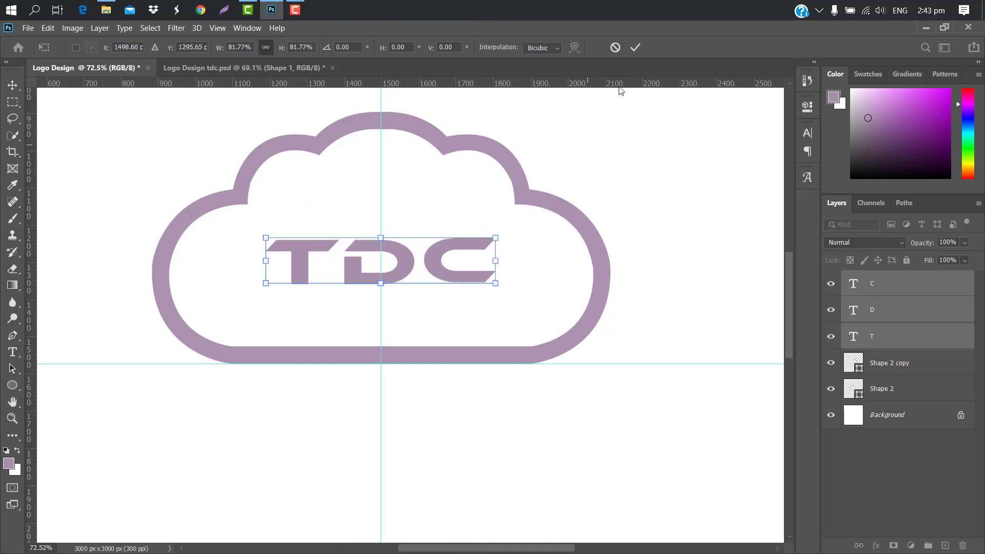
{"action": "left_click", "coordinate": [635, 48]}
Move the letter C left until its curved edge overlaps the right side of the D
{"action": "left_click", "coordinate": [887, 286]}
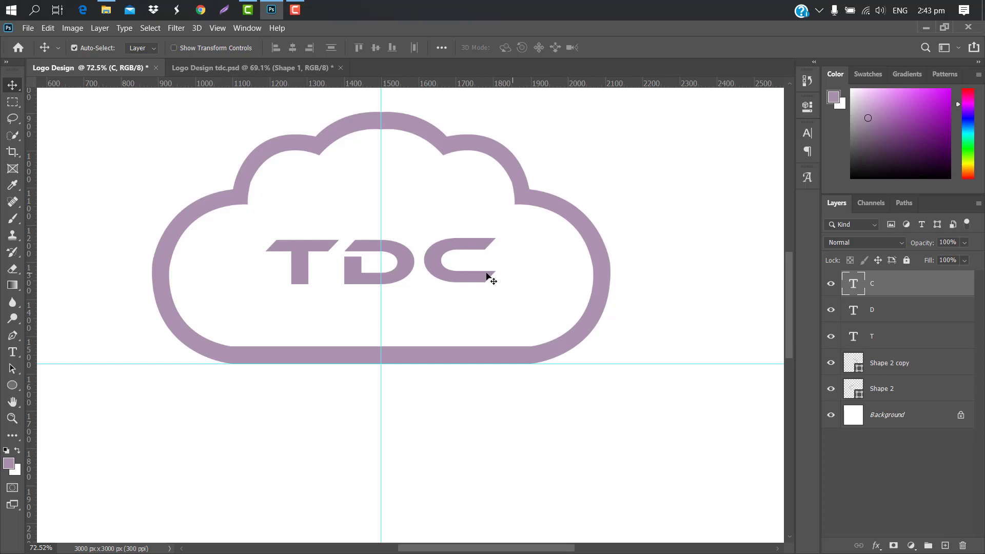
{"action": "key", "text": "ctrl+t"}
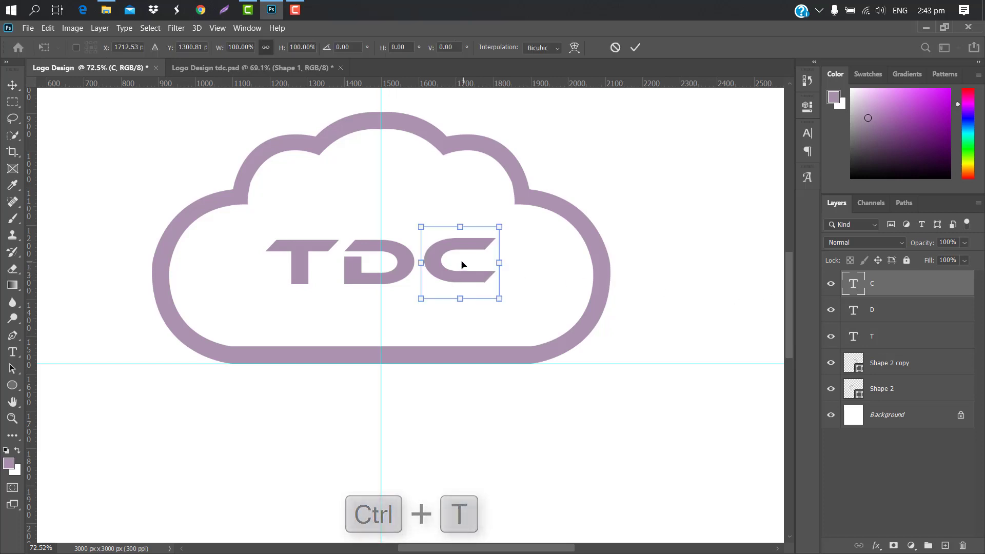
{"action": "left_click_drag", "start_coordinate": [461, 264], "coordinate": [441, 252]}
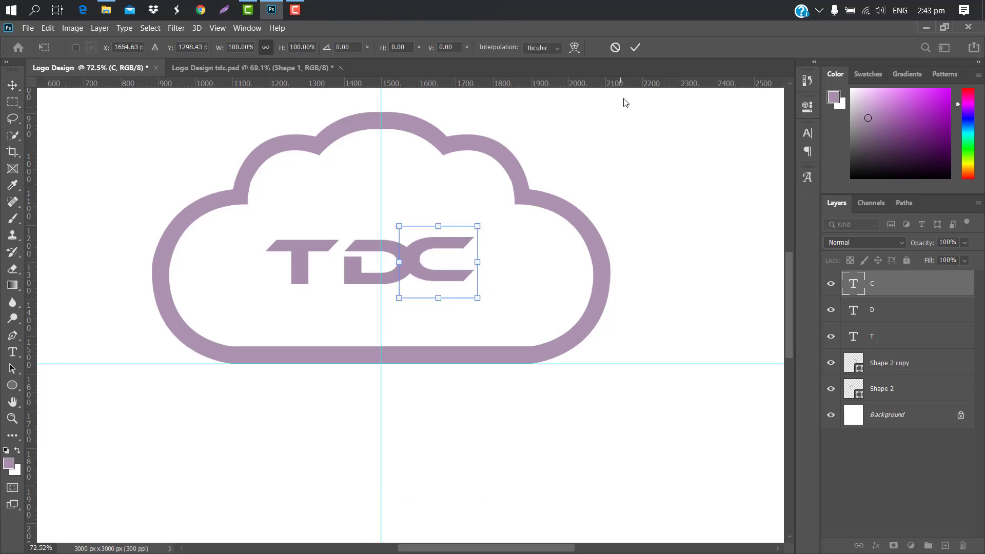
{"action": "left_click", "coordinate": [635, 47]}
Rasterize the D layer and cut the C's outline out of it, using a selection loaded from the C layer
{"action": "left_click", "coordinate": [853, 289], "text": "ctrl"}
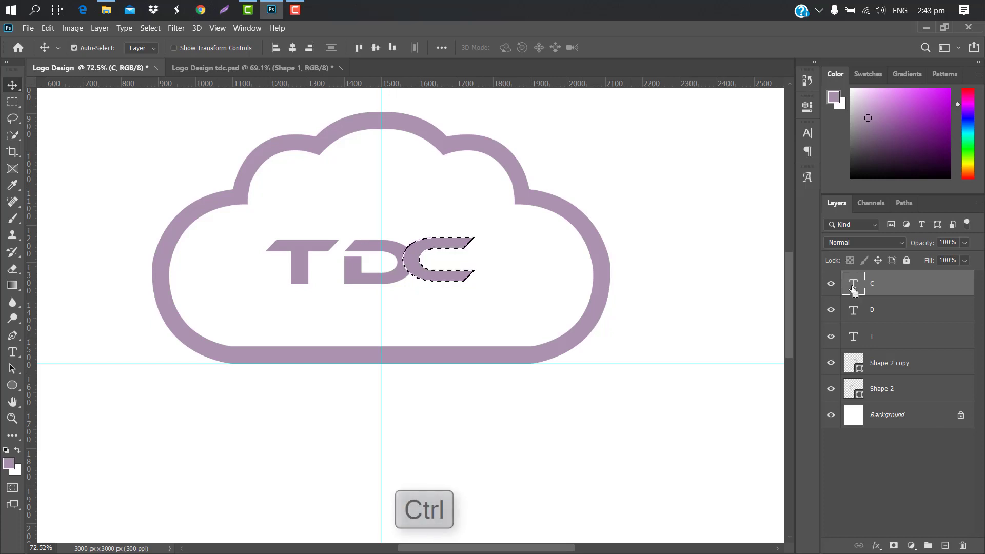
{"action": "right_click", "coordinate": [879, 307]}
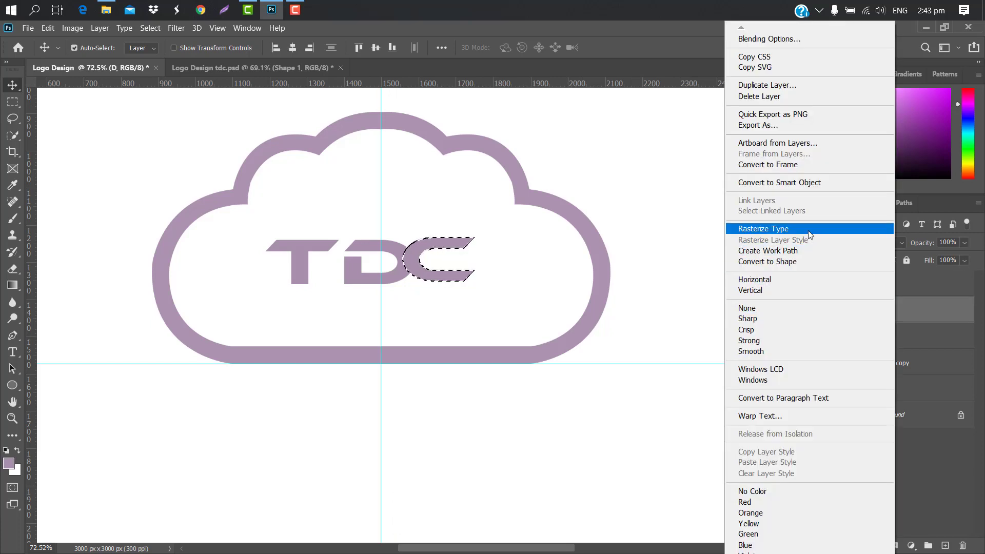
{"action": "left_click", "coordinate": [800, 226]}
{"action": "key", "text": "Delete"}
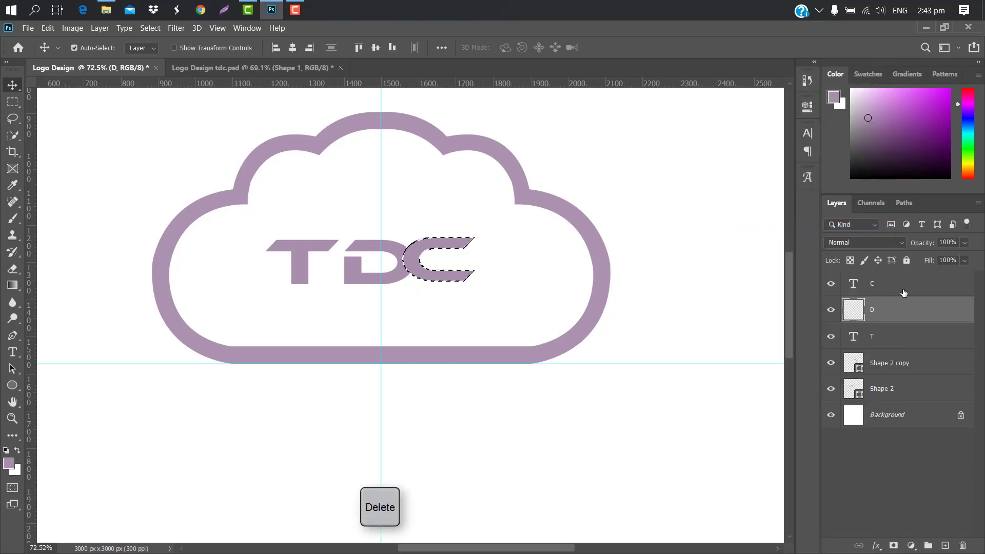
{"action": "left_click", "coordinate": [902, 290]}
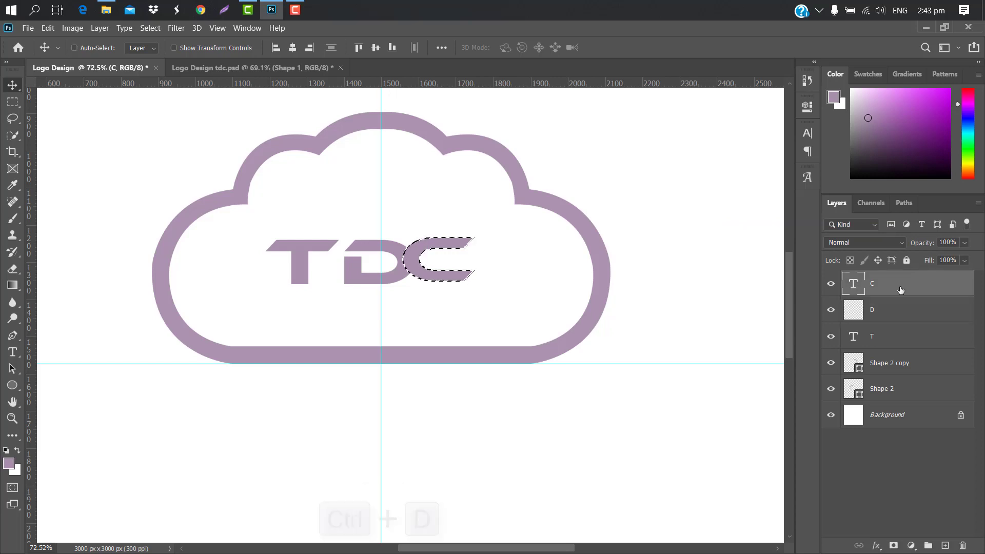
{"action": "key", "text": "ctrl+d"}
Shift the C slightly right to leave a narrow gap beside the D, and move the T right, close against the D
{"action": "scroll", "coordinate": [414, 249], "scroll_direction": "up", "scroll_amount": 3}
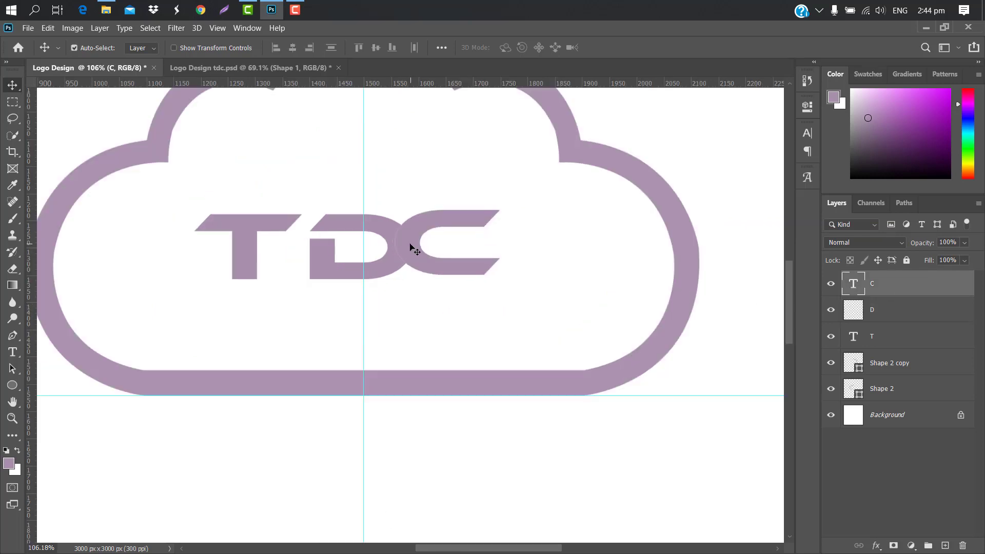
{"action": "left_click_drag", "start_coordinate": [410, 245], "coordinate": [417, 245]}
{"action": "left_click_drag", "start_coordinate": [248, 237], "coordinate": [268, 237]}
{"action": "scroll", "coordinate": [153, 398], "scroll_direction": "up", "scroll_amount": 3}
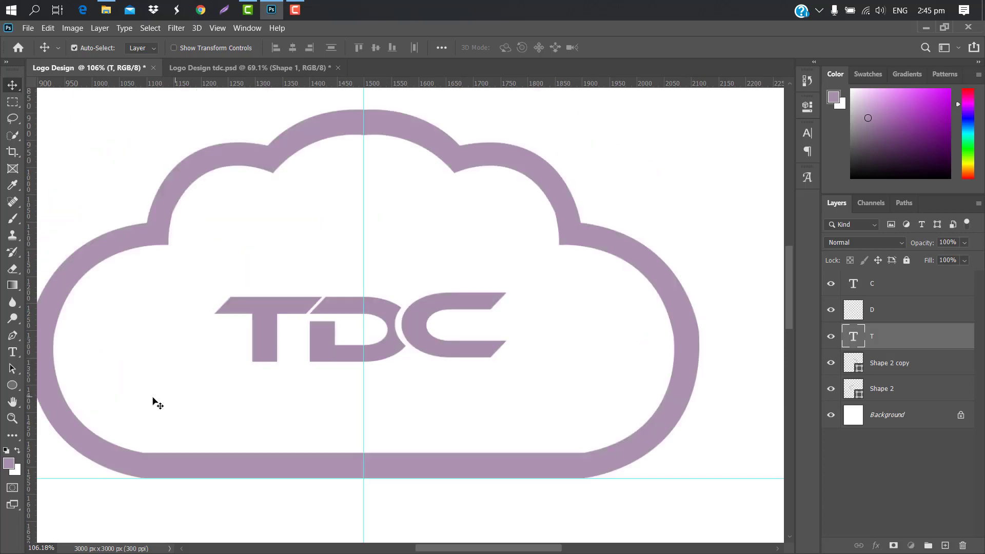
Draw a filled circle about 277 px in diameter over the left part of the letter T
{"action": "key", "text": "alt+period"}
{"action": "left_click", "coordinate": [12, 385]}
{"action": "left_click_drag", "start_coordinate": [134, 305], "coordinate": [284, 454]}
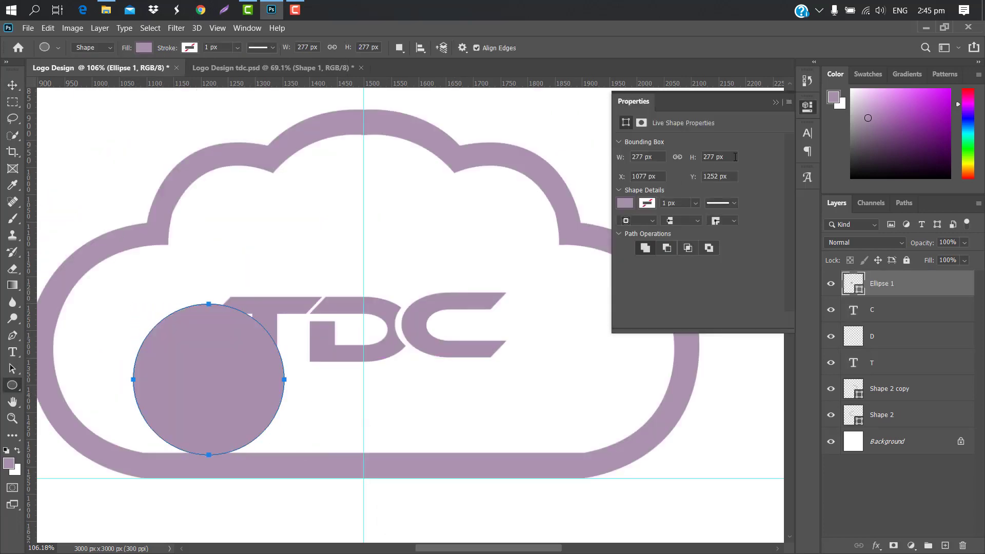
{"action": "left_click", "coordinate": [776, 103]}
Set the circle's opacity to 72% and move it up and left so it only partly covers the T
{"action": "left_click_drag", "start_coordinate": [932, 244], "coordinate": [917, 244]}
{"action": "key", "text": "ctrl+t"}
{"action": "left_click_drag", "start_coordinate": [209, 370], "coordinate": [228, 343]}
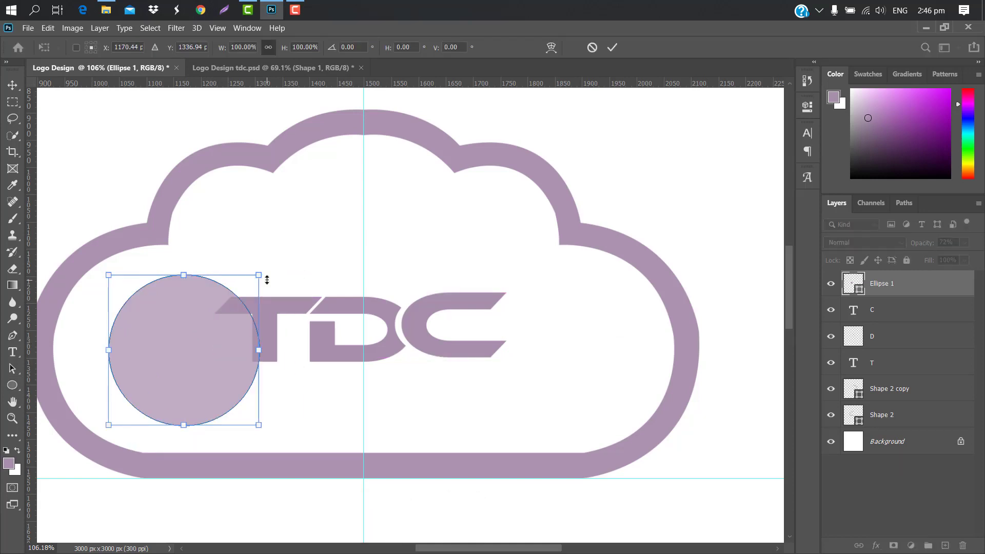
{"action": "left_click", "coordinate": [613, 47]}
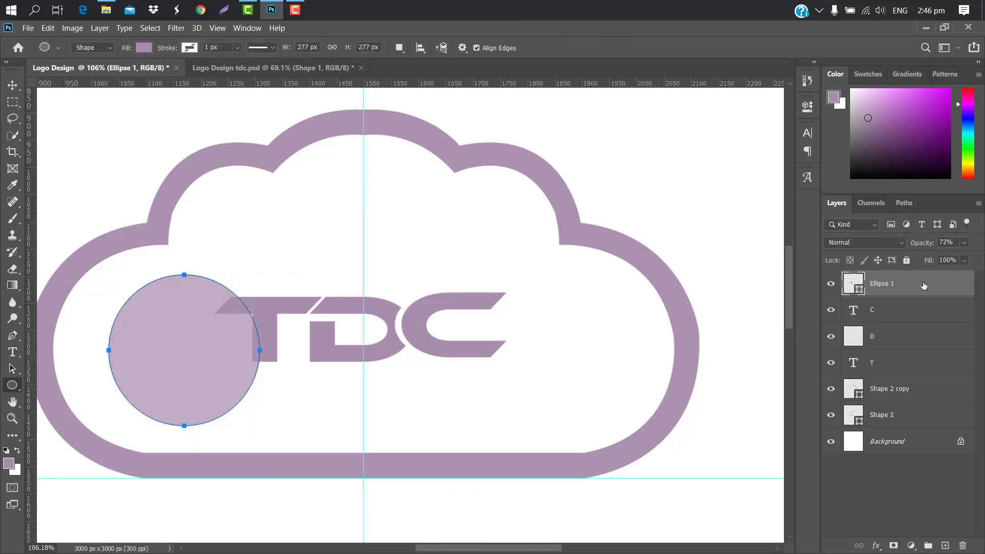
Duplicate the circle and scale the copy about its centre to roughly two thirds of the original size
{"action": "left_click_drag", "start_coordinate": [924, 285], "coordinate": [945, 545]}
{"action": "key", "text": "ctrl+t"}
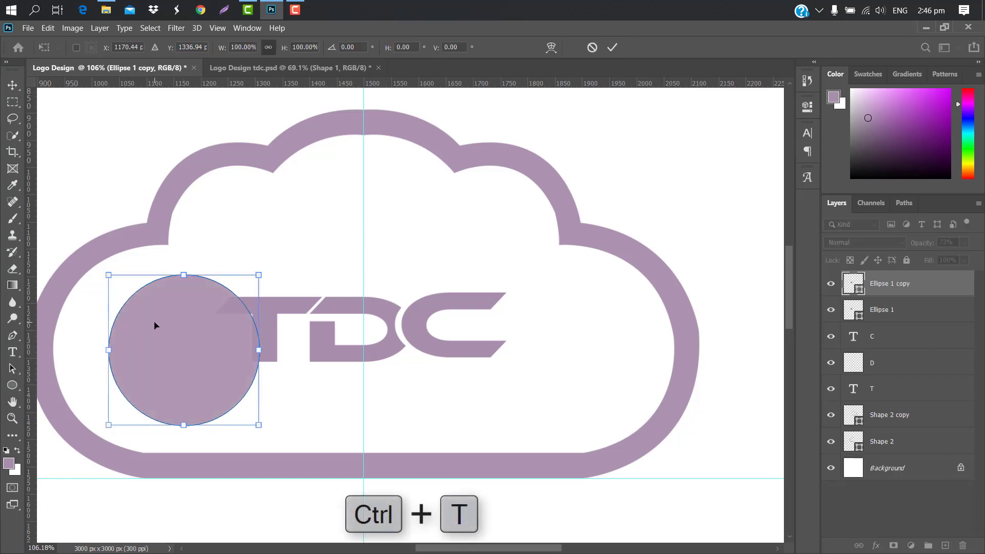
{"action": "left_click_drag", "start_coordinate": [259, 275], "coordinate": [240, 293]}
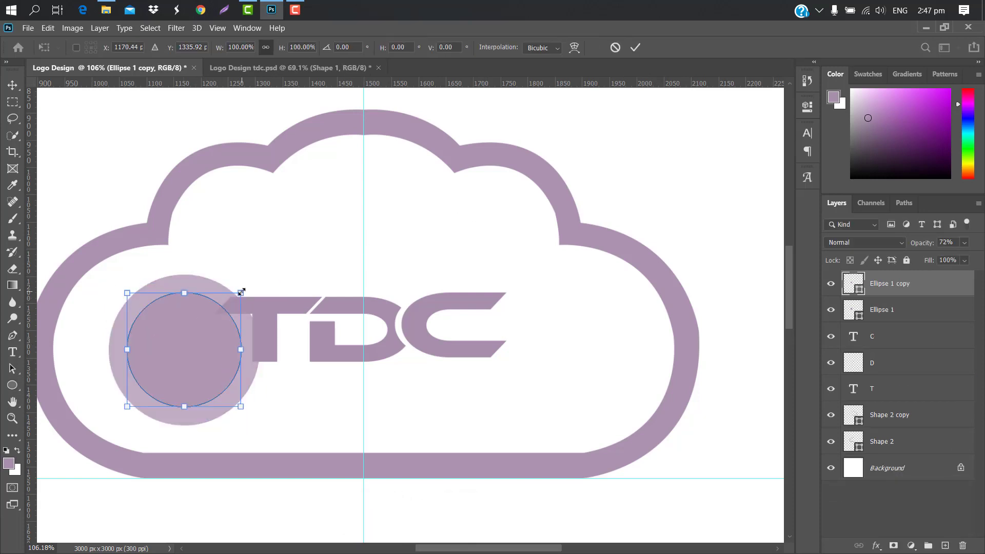
{"action": "left_click_drag", "start_coordinate": [241, 293], "coordinate": [236, 299]}
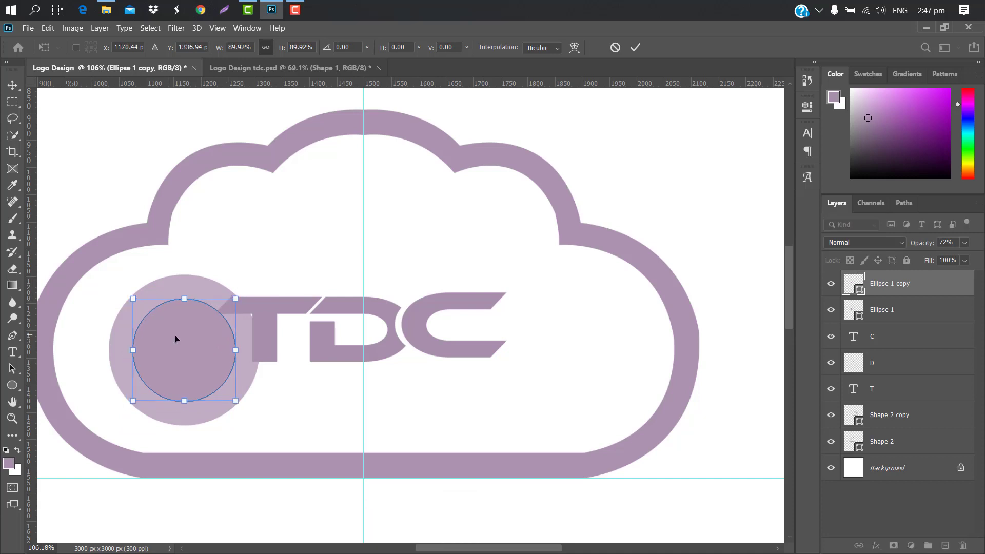
{"action": "left_click", "coordinate": [635, 47]}
Scale both circles together until the outer one is about 224 px wide, and align its top with the top of the letters
{"action": "left_click", "coordinate": [922, 314], "text": "shift"}
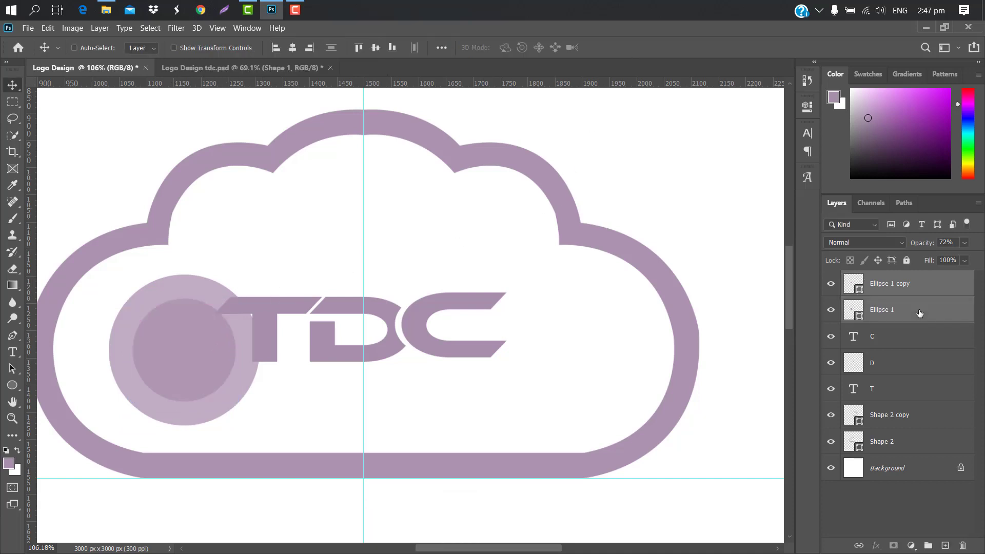
{"action": "key", "text": "ctrl+t"}
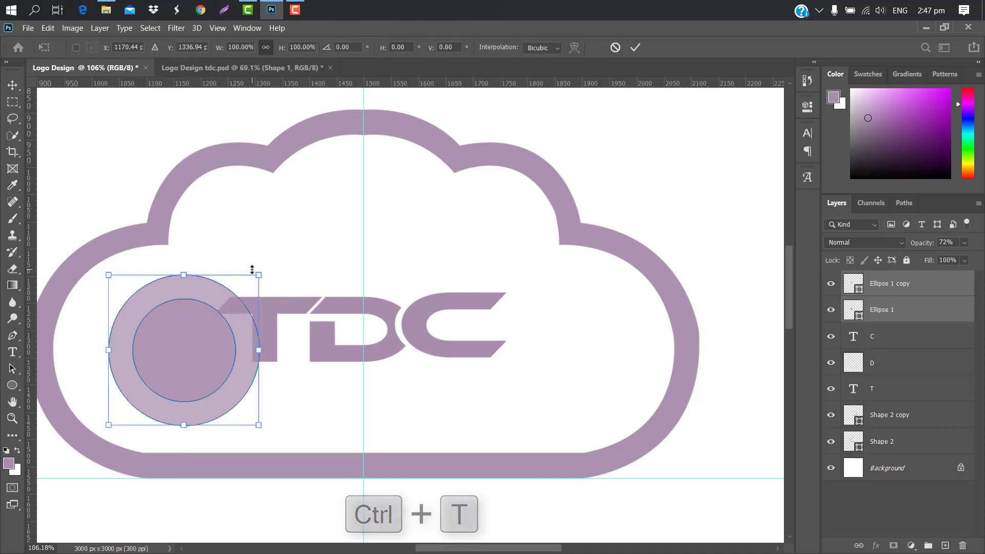
{"action": "left_click_drag", "start_coordinate": [259, 273], "coordinate": [241, 292]}
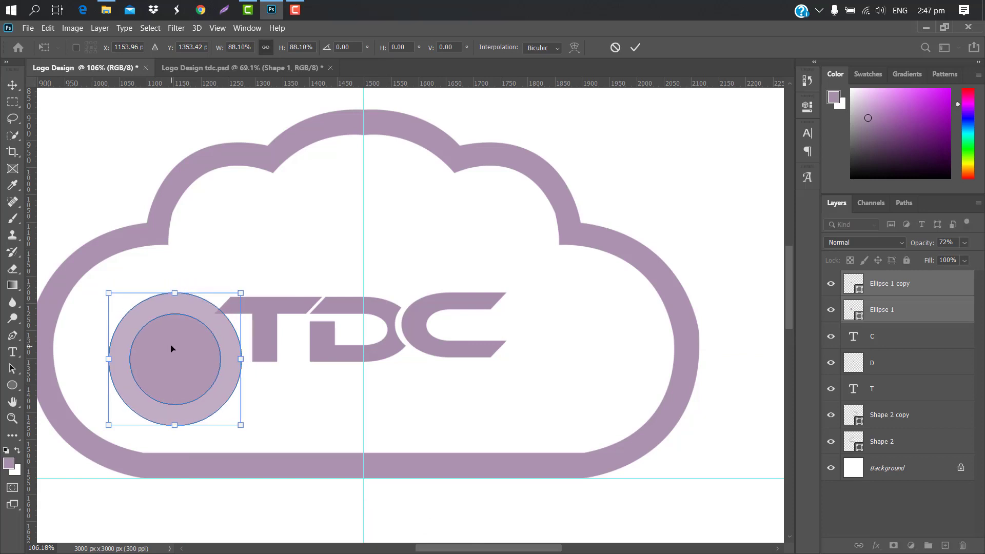
{"action": "left_click_drag", "start_coordinate": [171, 348], "coordinate": [180, 349]}
{"action": "left_click_drag", "start_coordinate": [184, 427], "coordinate": [183, 413]}
{"action": "left_click_drag", "start_coordinate": [178, 342], "coordinate": [178, 338]}
{"action": "left_click_drag", "start_coordinate": [183, 414], "coordinate": [183, 418]}
{"action": "left_click", "coordinate": [636, 48]}
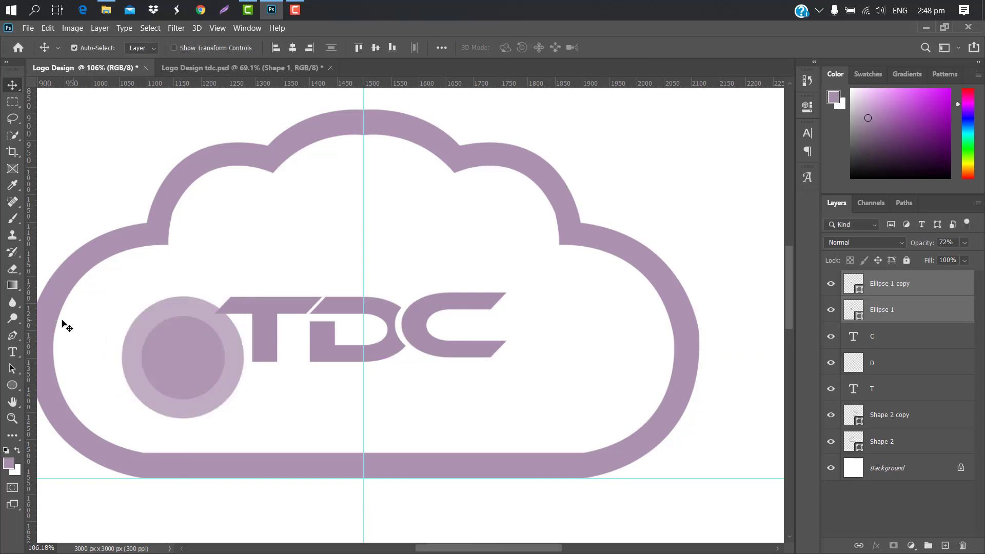
Start a Pen shape at the cloud's inner right notch and curve it down to the D's top edge, removing the outgoing handle
{"action": "left_click", "coordinate": [14, 336]}
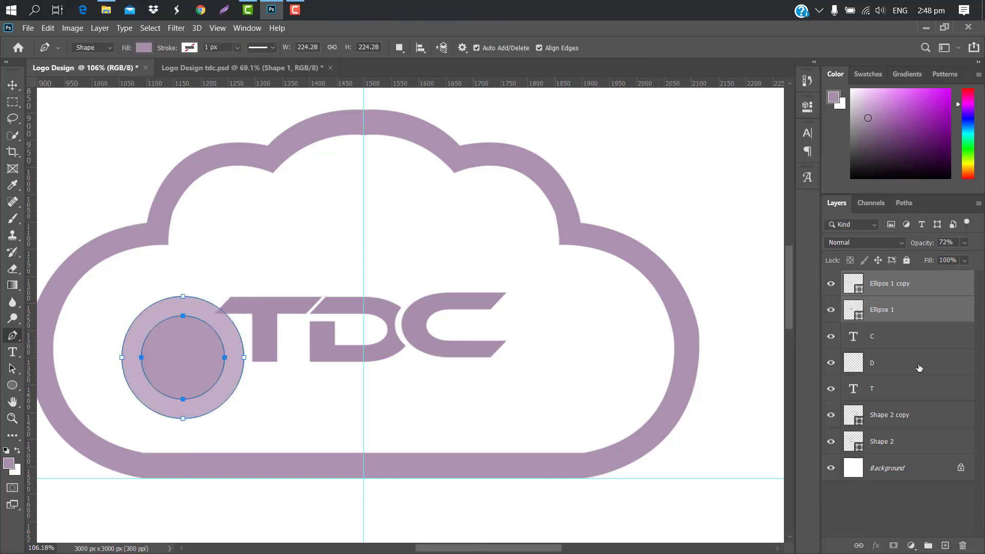
{"action": "left_click", "coordinate": [944, 277]}
{"action": "scroll", "coordinate": [454, 174], "scroll_direction": "up", "scroll_amount": 5}
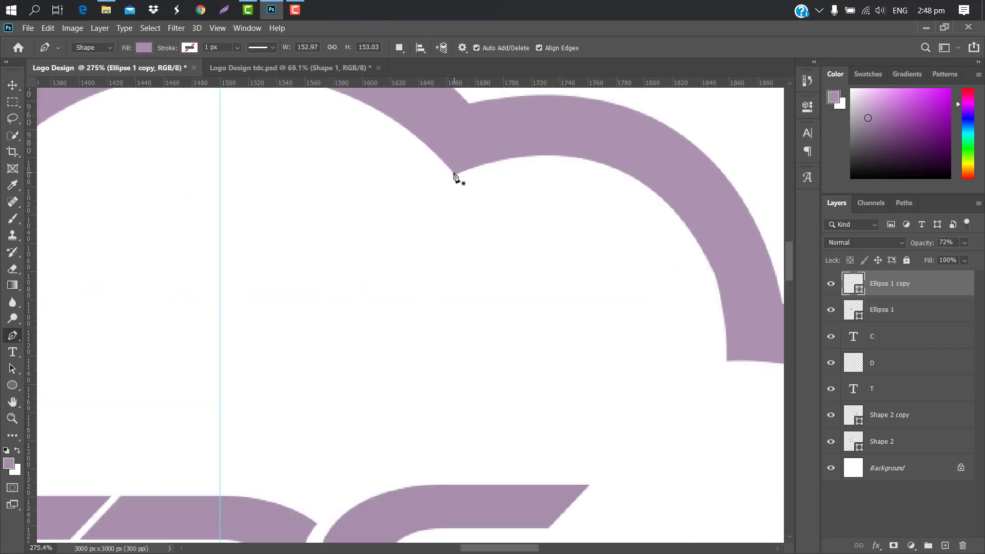
{"action": "left_click", "coordinate": [454, 174]}
{"action": "scroll", "coordinate": [278, 301], "scroll_direction": "down", "scroll_amount": 5}
{"action": "scroll", "coordinate": [316, 378], "scroll_direction": "up", "scroll_amount": 2}
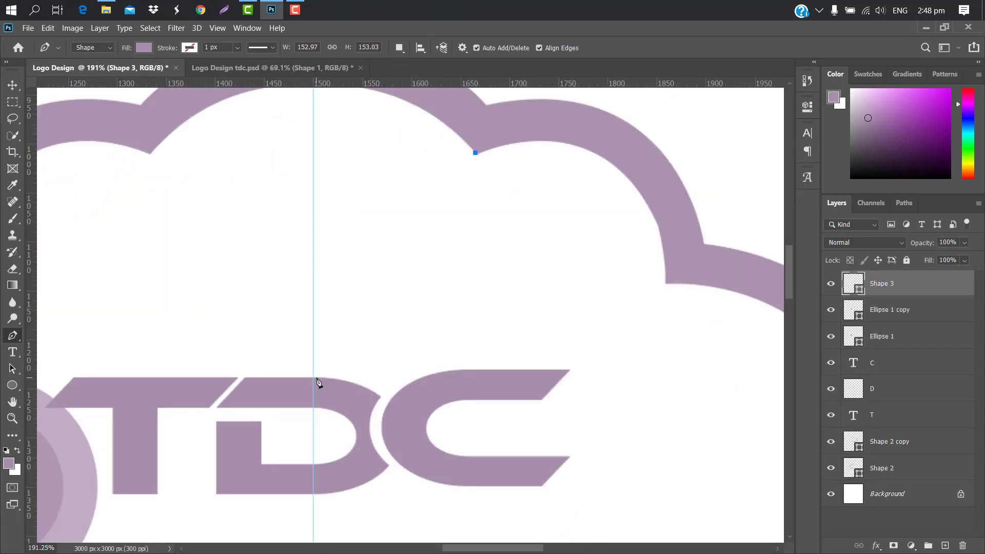
{"action": "left_click_drag", "start_coordinate": [319, 377], "coordinate": [90, 435]}
{"action": "left_click", "coordinate": [320, 376], "text": "alt"}
Extend the path straight to the outer circle's top and around its left side, and set the shape layer's opacity to 0%
{"action": "scroll", "coordinate": [432, 510], "scroll_direction": "left", "scroll_amount": 3}
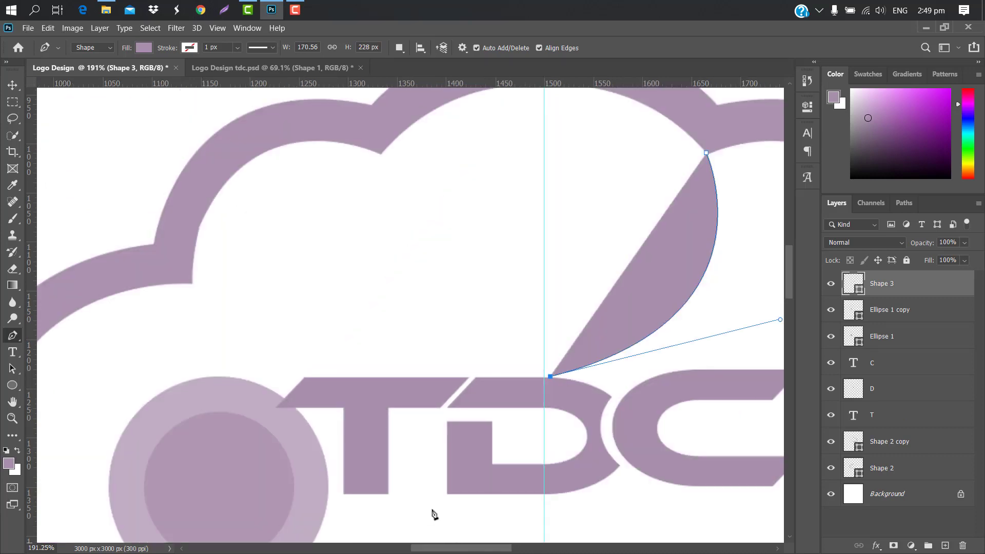
{"action": "left_click", "coordinate": [220, 377]}
{"action": "scroll", "coordinate": [220, 382], "scroll_direction": "down", "scroll_amount": 6}
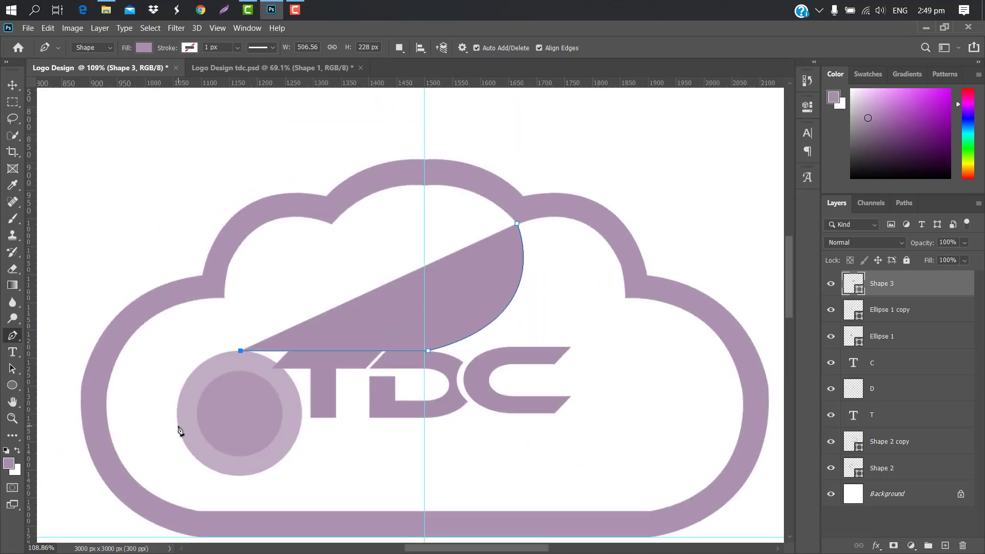
{"action": "left_click_drag", "start_coordinate": [177, 425], "coordinate": [185, 498]}
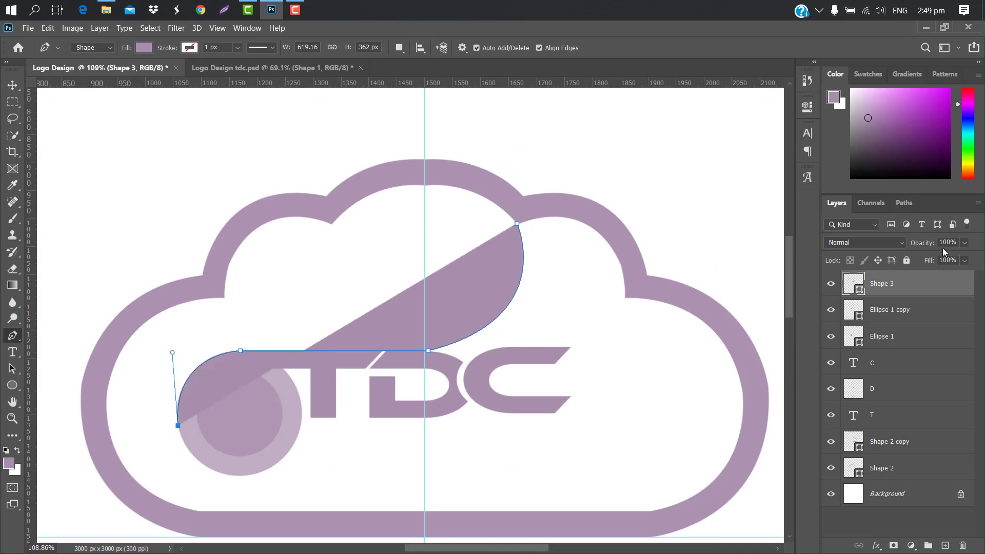
{"action": "left_click_drag", "start_coordinate": [835, 257], "coordinate": [834, 258]}
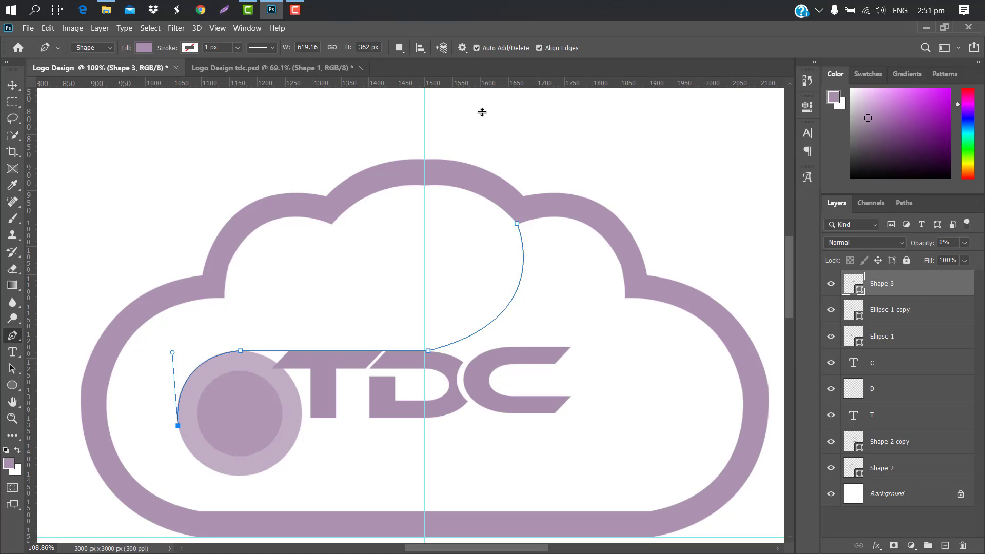
Add a horizontal guide at the outer circle's bottom and curve the path along the circle to that point, removing the outgoing handle
{"action": "left_click_drag", "start_coordinate": [482, 112], "coordinate": [455, 476]}
{"action": "scroll", "coordinate": [237, 485], "scroll_direction": "up", "scroll_amount": 8}
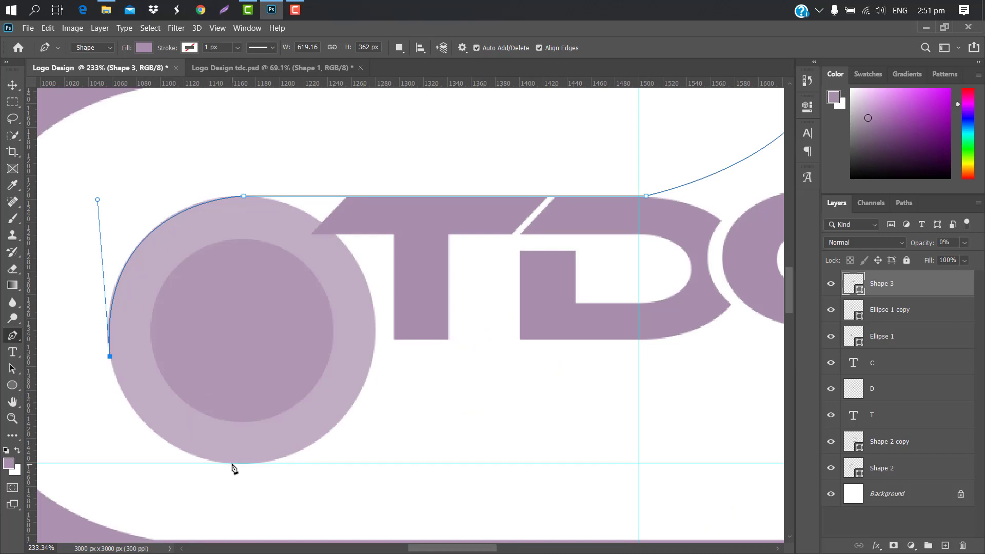
{"action": "left_click_drag", "start_coordinate": [232, 463], "coordinate": [331, 478]}
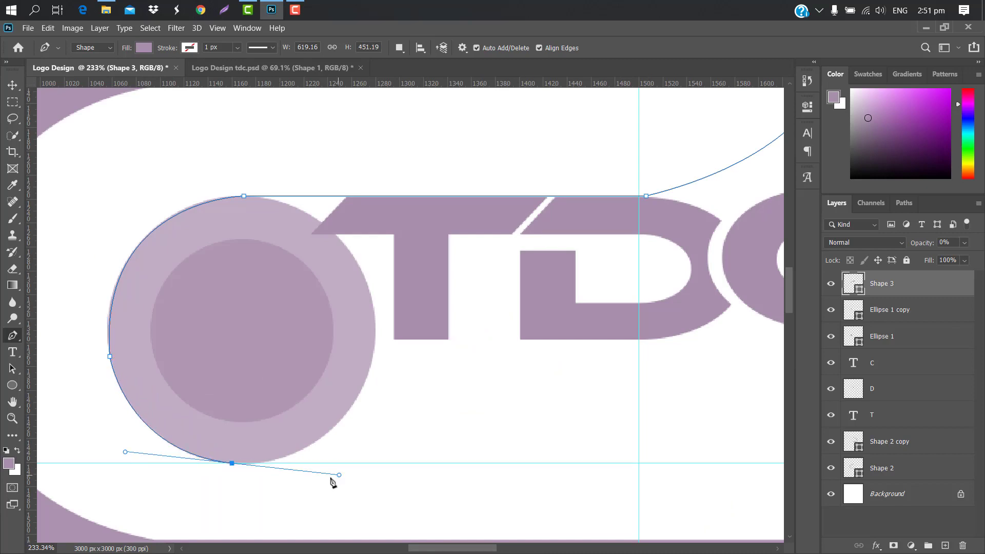
{"action": "left_click", "coordinate": [232, 464], "text": "alt"}
{"action": "scroll", "coordinate": [451, 392], "scroll_direction": "down", "scroll_amount": 8}
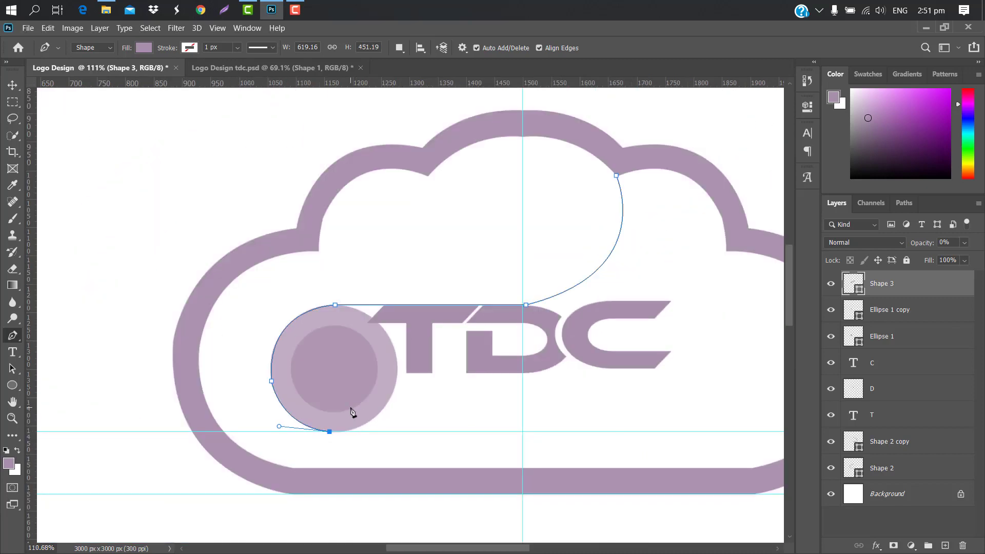
Extend the path straight along the outer circle's bottom guide to below the D, and curve it up to the cloud's outer right notch
{"action": "left_click", "coordinate": [530, 432]}
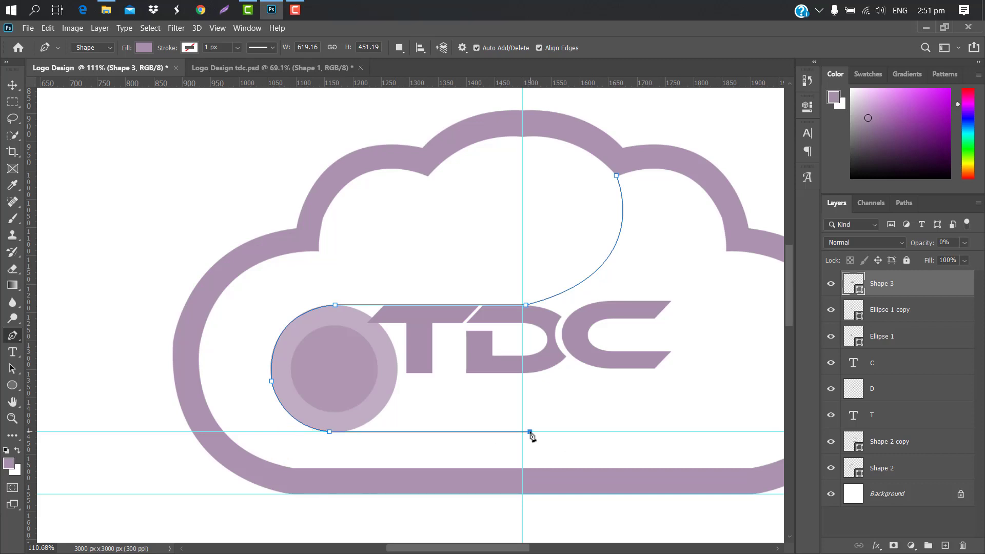
{"action": "scroll", "coordinate": [746, 230], "scroll_direction": "down", "scroll_amount": 10}
{"action": "left_click", "coordinate": [748, 231]}
{"action": "left_click_drag", "start_coordinate": [731, 213], "coordinate": [755, 166]}
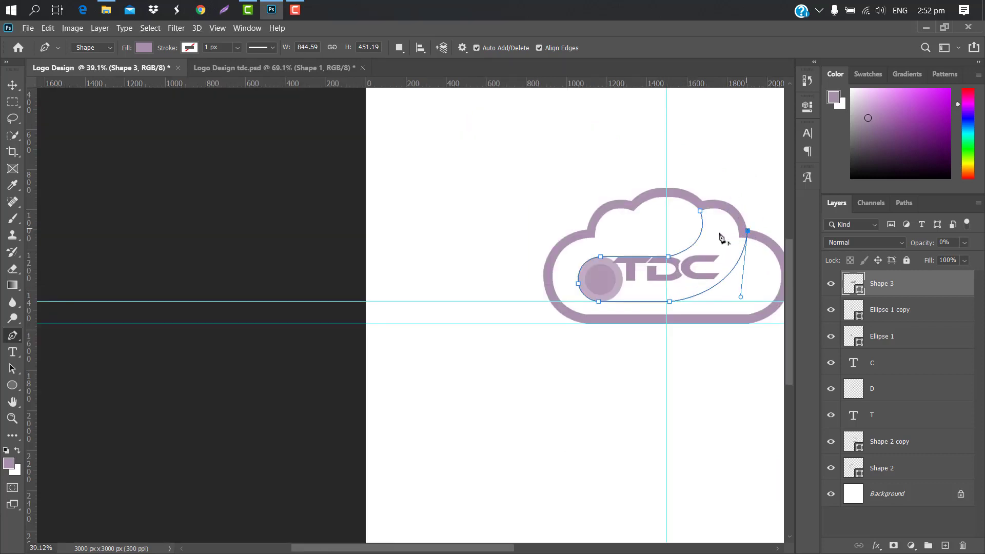
Cross the path to the cloud's inner edge and curve it down to a new guide at the inner circle's bottom, removing the outgoing handle
{"action": "scroll", "coordinate": [720, 237], "scroll_direction": "up", "scroll_amount": 5}
{"action": "left_click", "coordinate": [589, 227]}
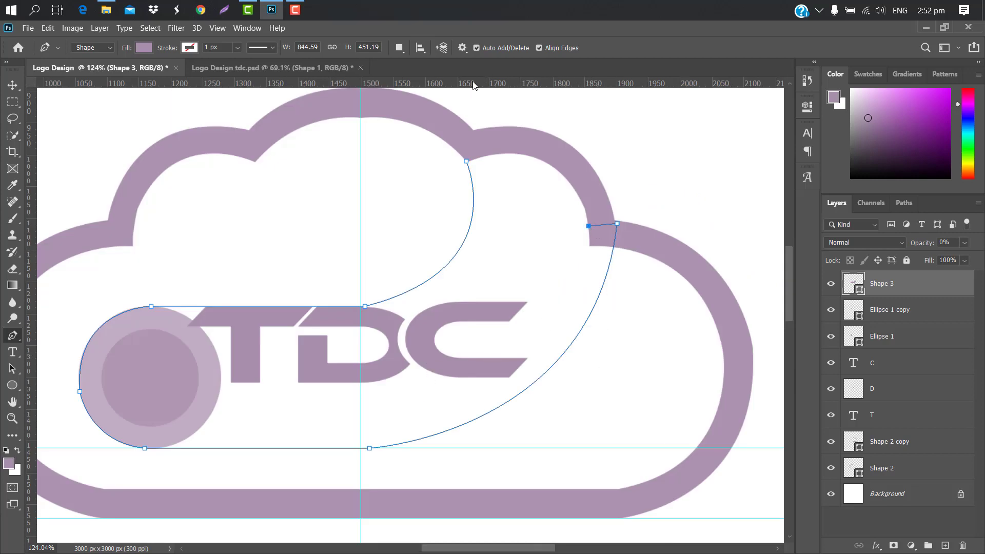
{"action": "left_click_drag", "start_coordinate": [473, 85], "coordinate": [129, 464]}
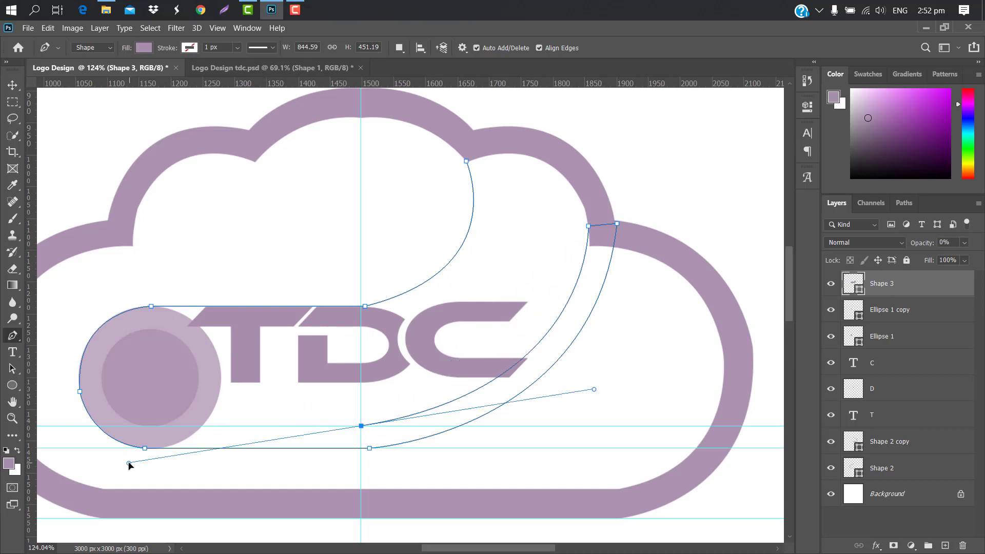
{"action": "left_click", "coordinate": [361, 427]}
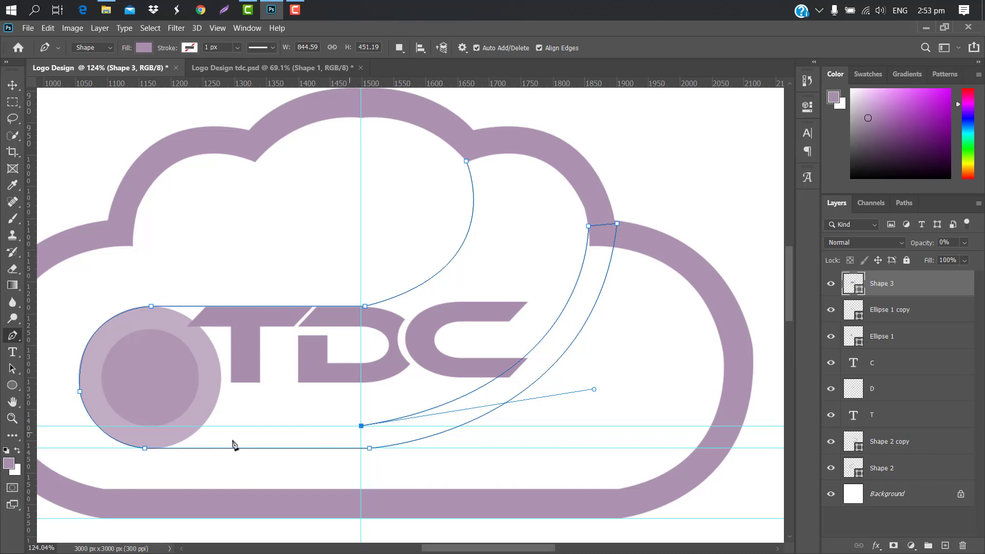
Extend the path straight to the inner circle's bottom and trace its left side up to a new horizontal guide at the circle's top
{"action": "left_click", "coordinate": [140, 426]}
{"action": "left_click_drag", "start_coordinate": [103, 376], "coordinate": [97, 344]}
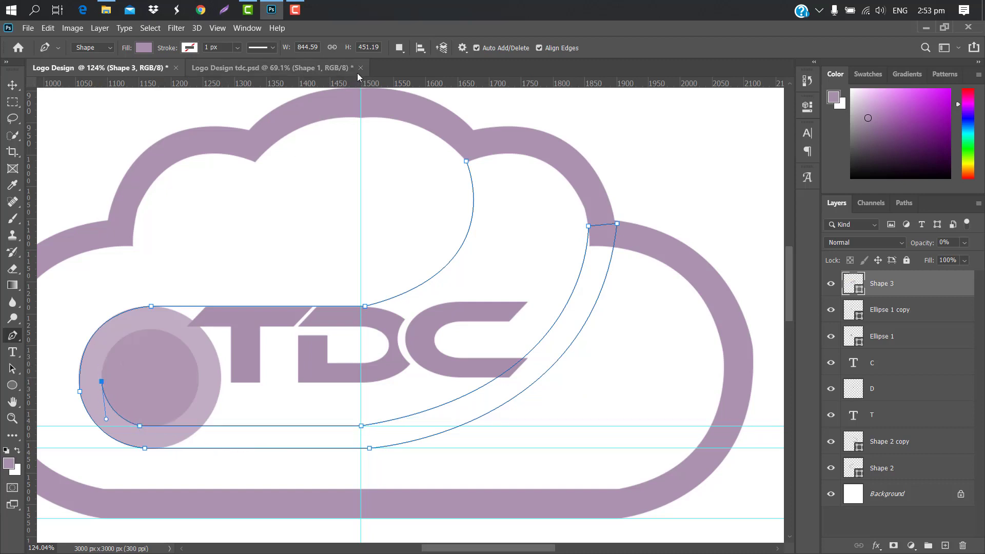
{"action": "left_click_drag", "start_coordinate": [347, 82], "coordinate": [306, 329]}
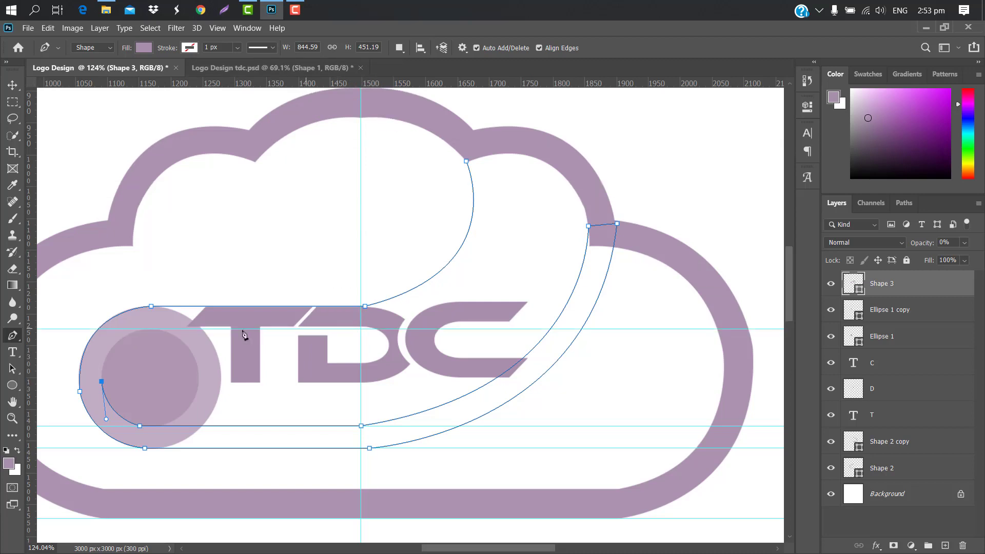
{"action": "left_click_drag", "start_coordinate": [165, 335], "coordinate": [201, 325]}
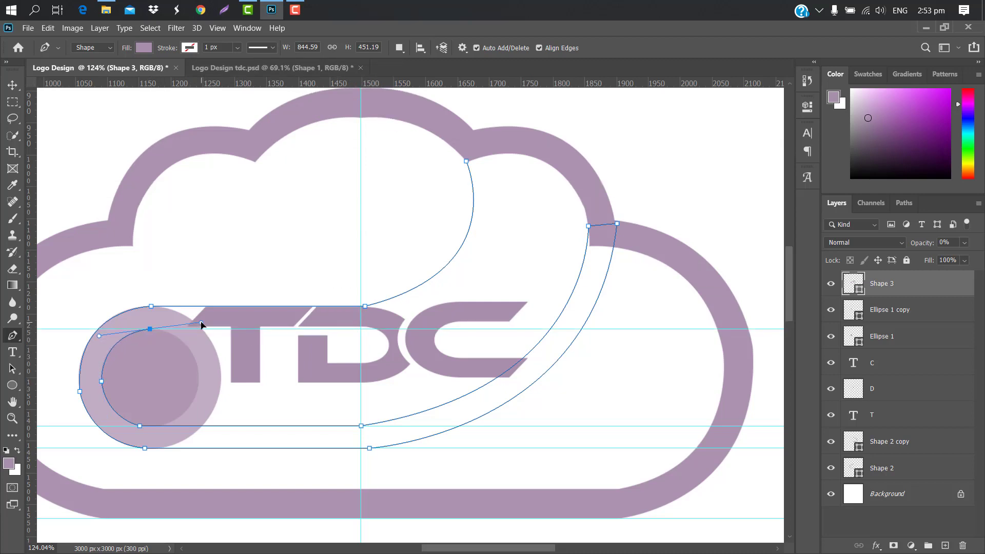
Run the path straight to the vertical guide, curve it up to the cloud's outer upper-right notch, and close it at the starting point
{"action": "left_click", "coordinate": [361, 328]}
{"action": "left_click_drag", "start_coordinate": [475, 134], "coordinate": [388, 117]}
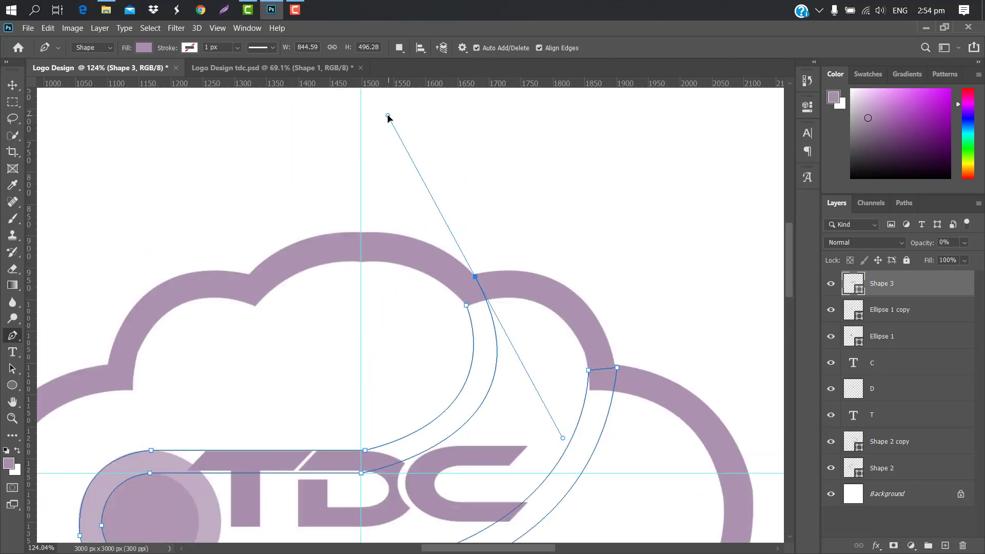
{"action": "left_click", "coordinate": [475, 278], "text": "alt"}
{"action": "left_click", "coordinate": [465, 305]}
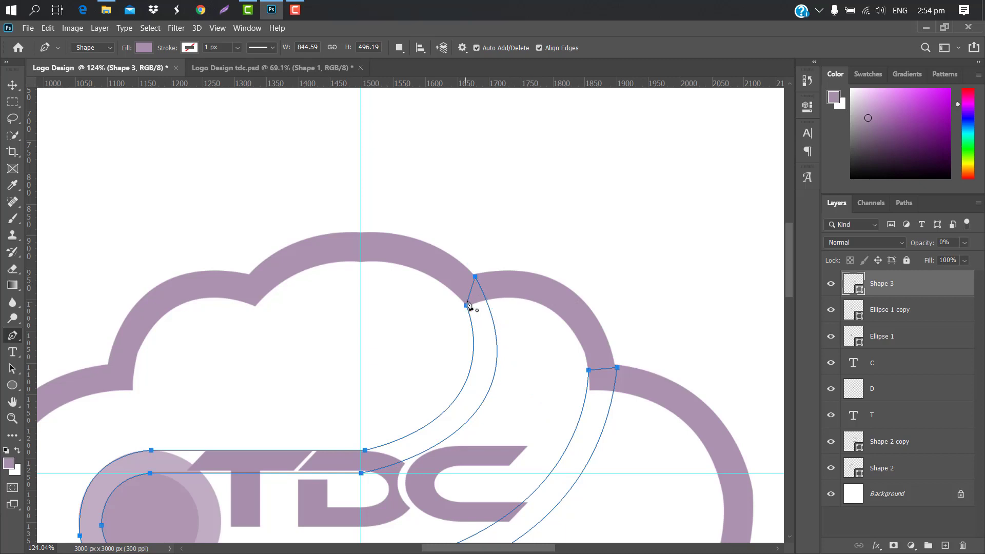
Restore the Shape 3 layer's opacity to 100% and delete both circle layers
{"action": "scroll", "coordinate": [468, 307], "scroll_direction": "down", "scroll_amount": 5}
{"action": "scroll", "coordinate": [456, 410], "scroll_direction": "up", "scroll_amount": 4}
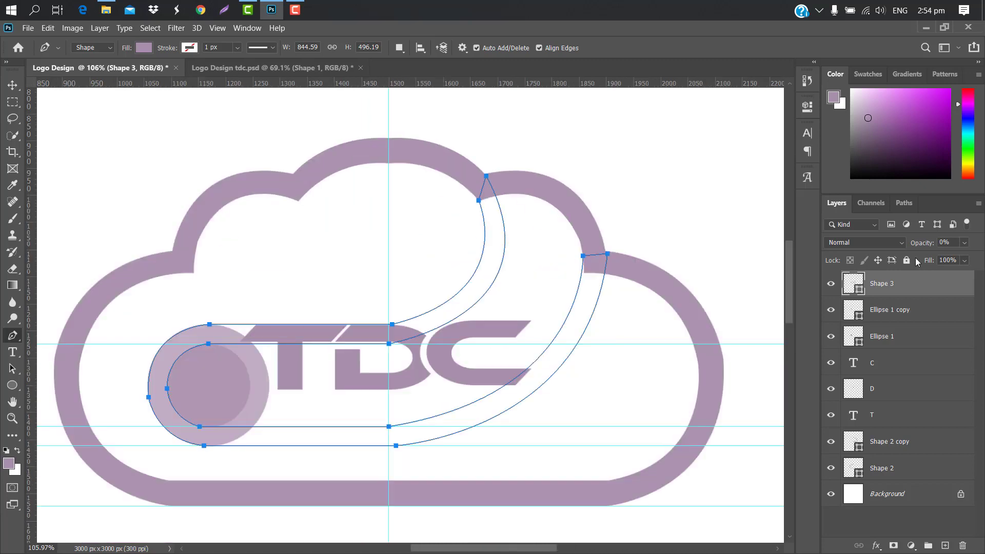
{"action": "left_click", "coordinate": [923, 312]}
{"action": "left_click", "coordinate": [908, 342], "text": "shift"}
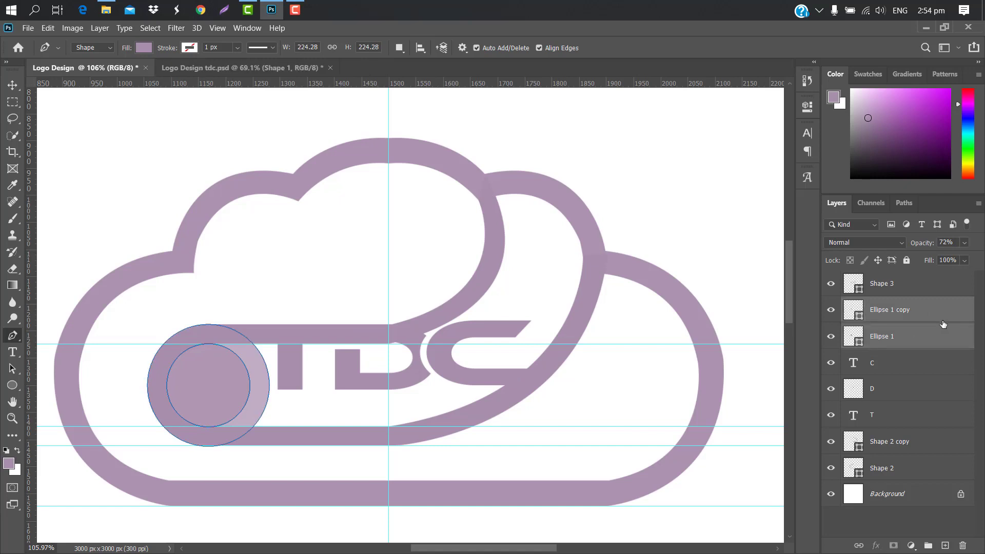
{"action": "left_click_drag", "start_coordinate": [948, 315], "coordinate": [963, 545]}
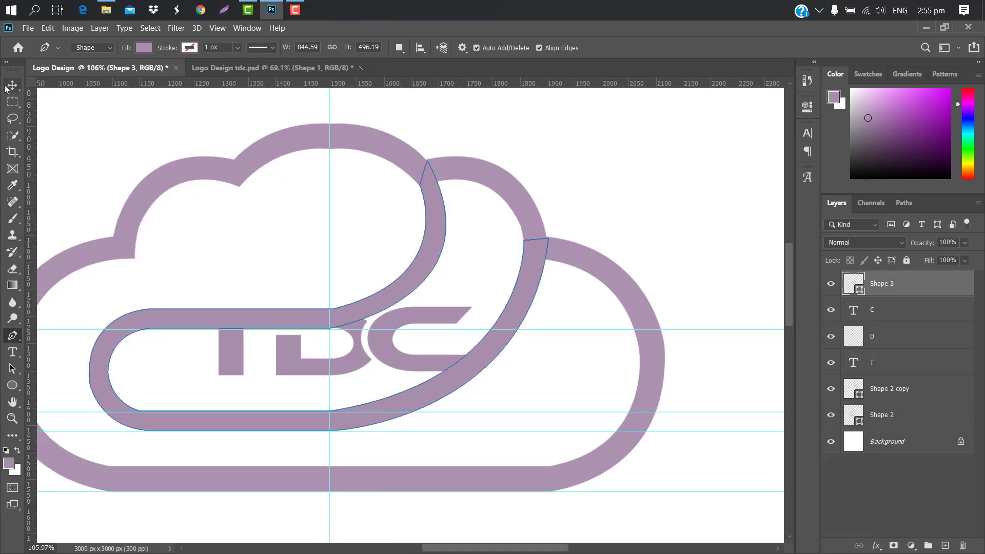
Load Shape 3 as a selection, rasterize the T layer, and delete the selected overlap from the T and D letters
{"action": "left_click", "coordinate": [6, 87]}
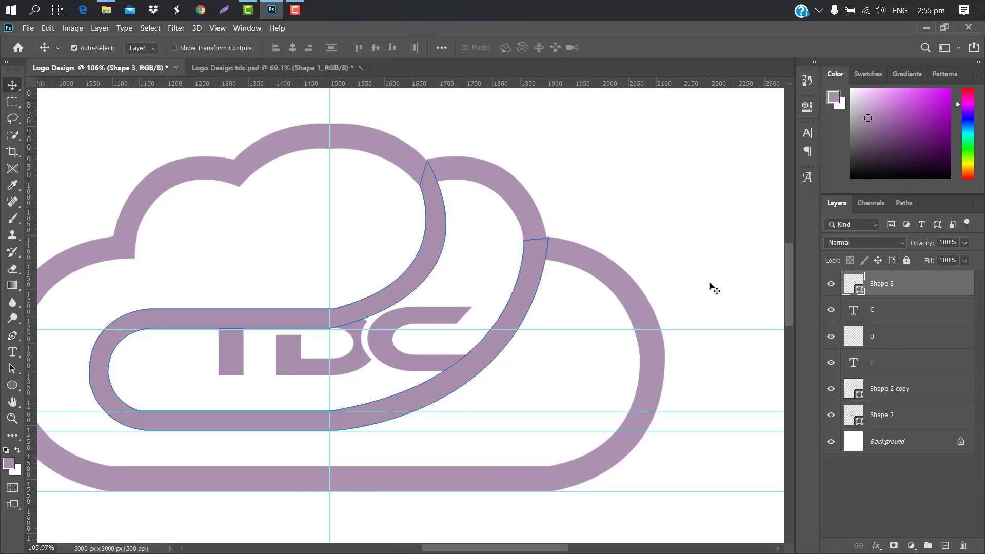
{"action": "left_click", "coordinate": [859, 291], "text": "ctrl"}
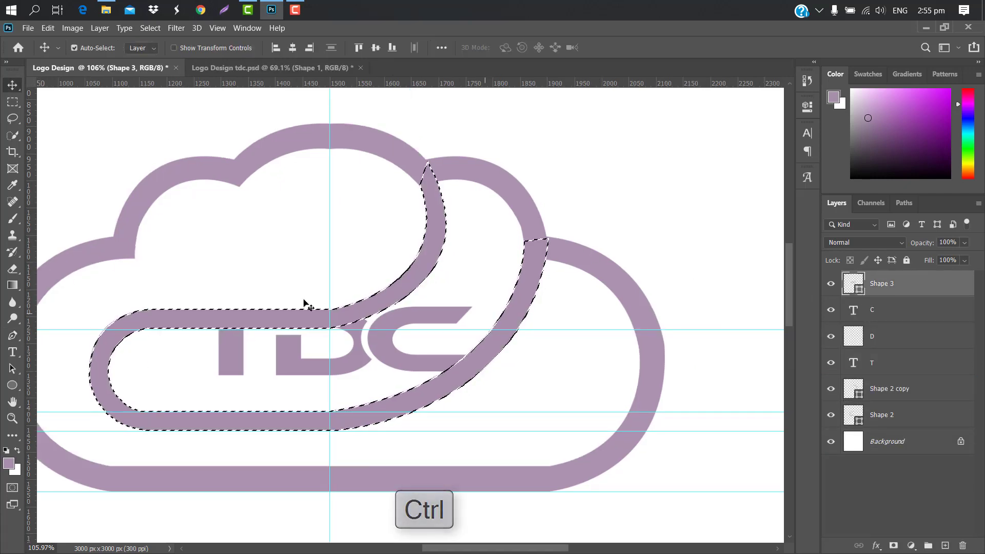
{"action": "left_click", "coordinate": [232, 354]}
{"action": "right_click", "coordinate": [916, 363]}
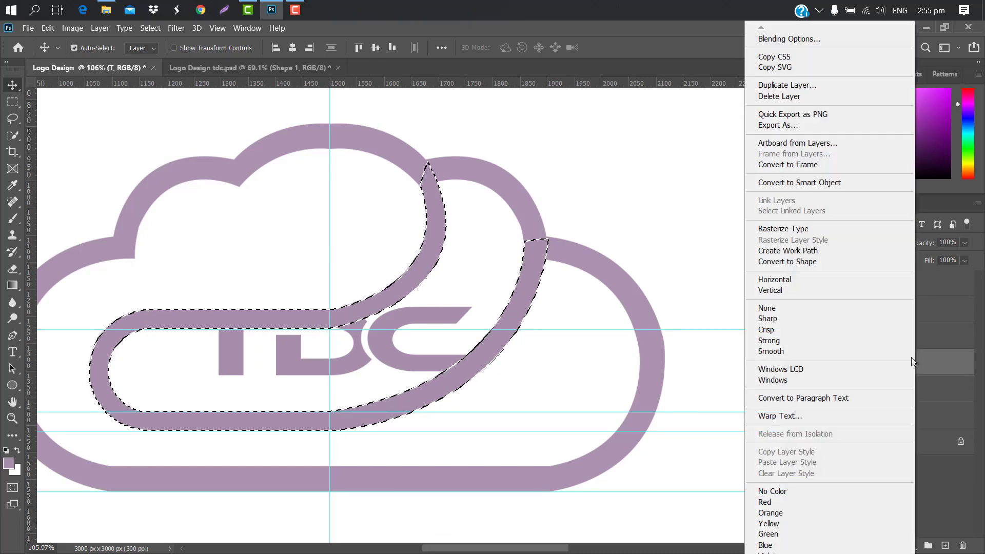
{"action": "left_click", "coordinate": [801, 227]}
{"action": "key", "text": "Delete"}
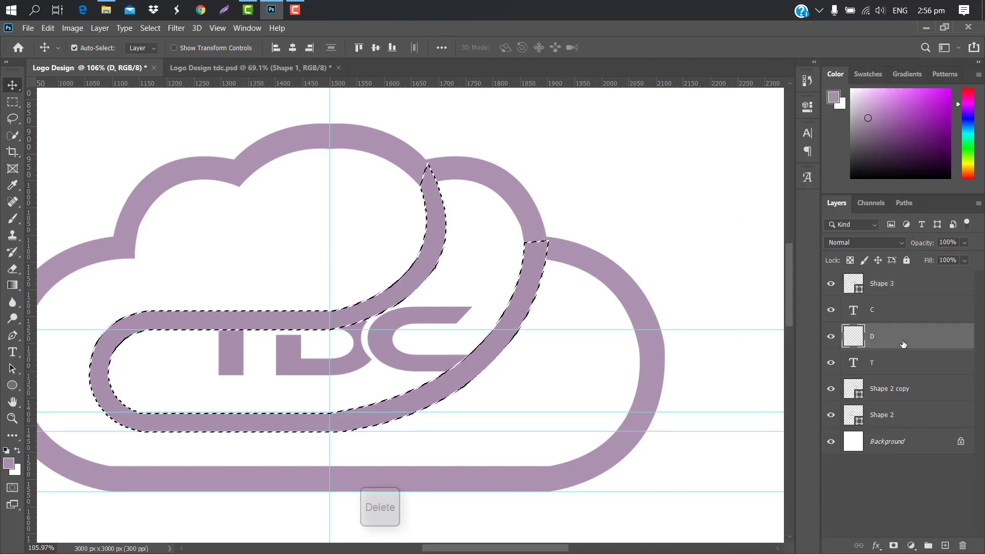
{"action": "key", "text": "Delete"}
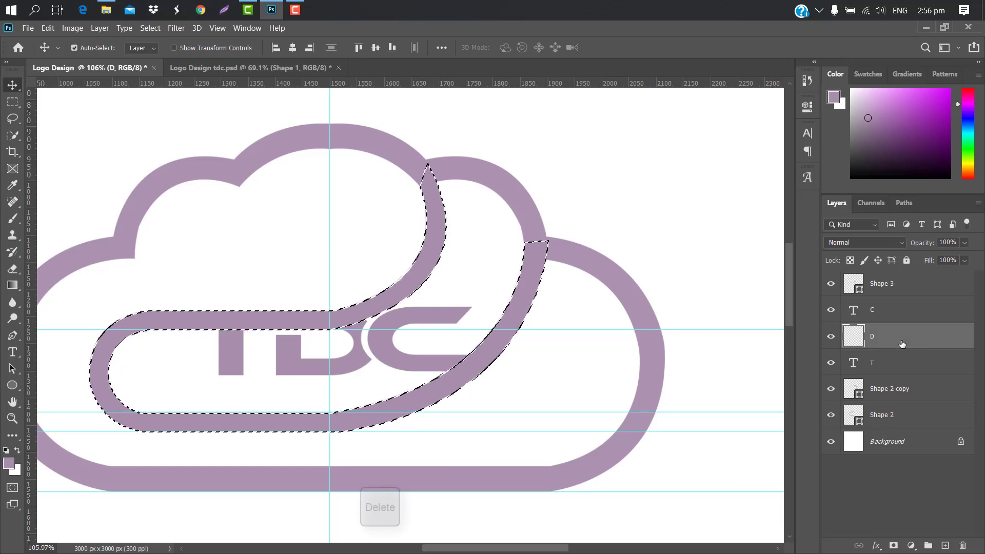
Deselect, and nudge Shape 3 upward and slightly left with Free Transform to separate it from the letters
{"action": "left_click", "coordinate": [884, 283]}
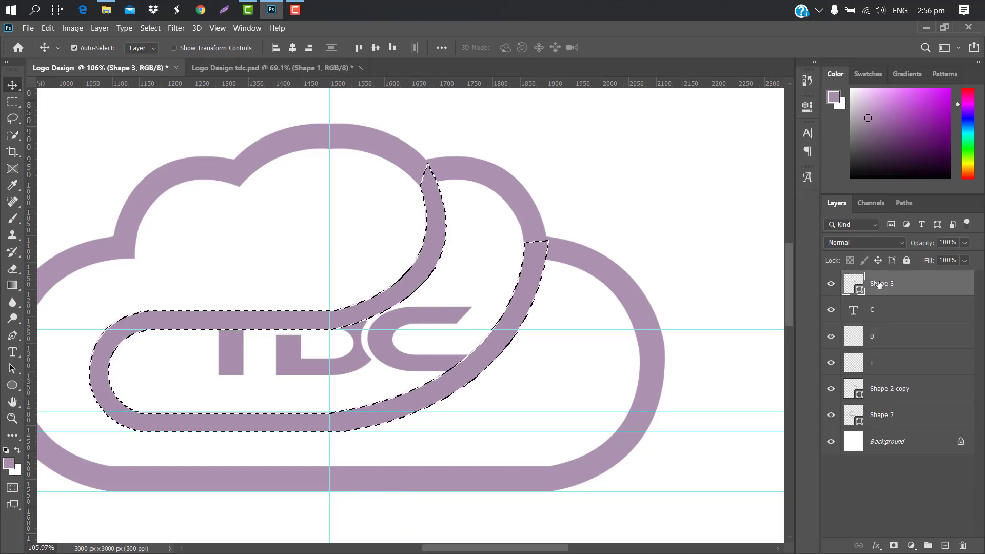
{"action": "key", "text": "ctrl+d"}
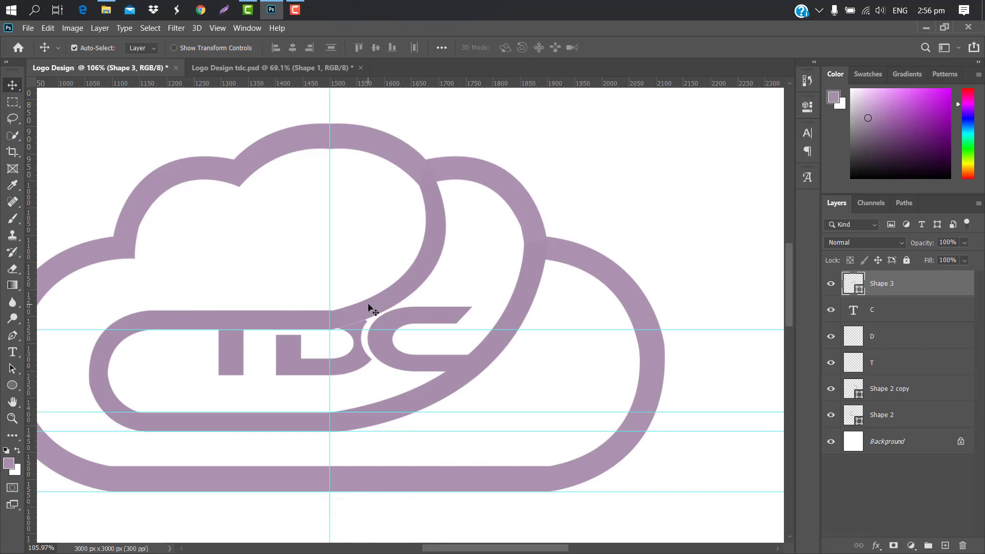
{"action": "key", "text": "ctrl+t"}
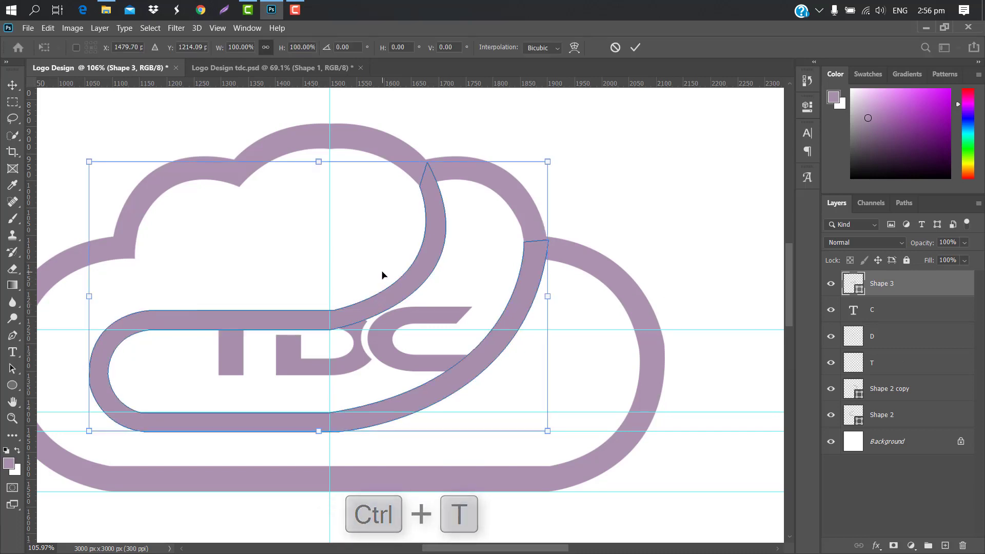
{"action": "key", "text": "Up"}
{"action": "key", "text": "Up"}
{"action": "key", "text": "Up"}
{"action": "key", "text": "Up"}
{"action": "key", "text": "Up"}
{"action": "key", "text": "Up"}
{"action": "key", "text": "Up"}
{"action": "key", "text": "Up"}
{"action": "key", "text": "Up"}
{"action": "key", "text": "Up"}
{"action": "key", "text": "Up"}
{"action": "key", "text": "Up"}
{"action": "key", "text": "Up"}
{"action": "key", "text": "Left"}
{"action": "key", "text": "Left"}
{"action": "key", "text": "Left"}
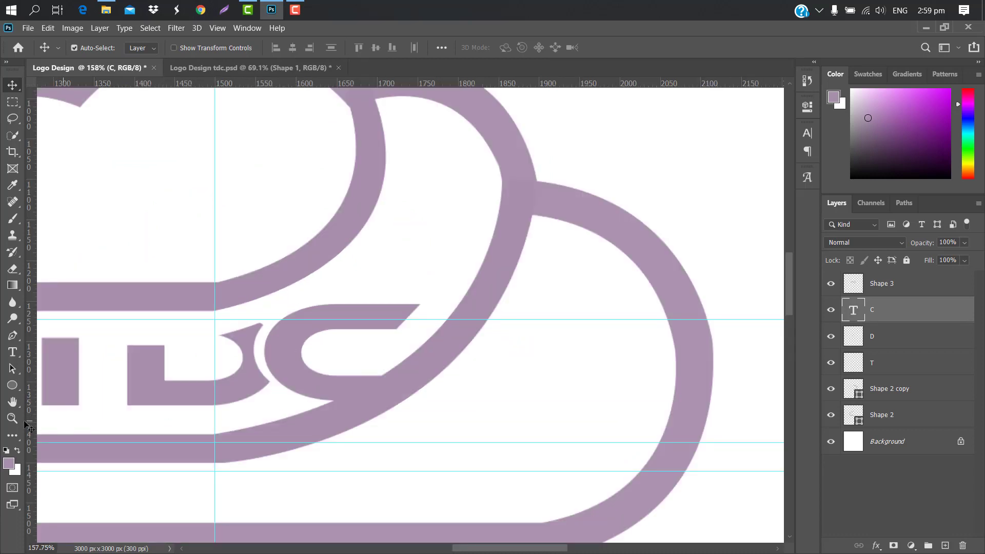
Draw a four-sided Pen shape about 123 × 72 px over the C's lower arm and load it as a selection
{"action": "key", "text": "p"}
{"action": "left_click", "coordinate": [291, 399]}
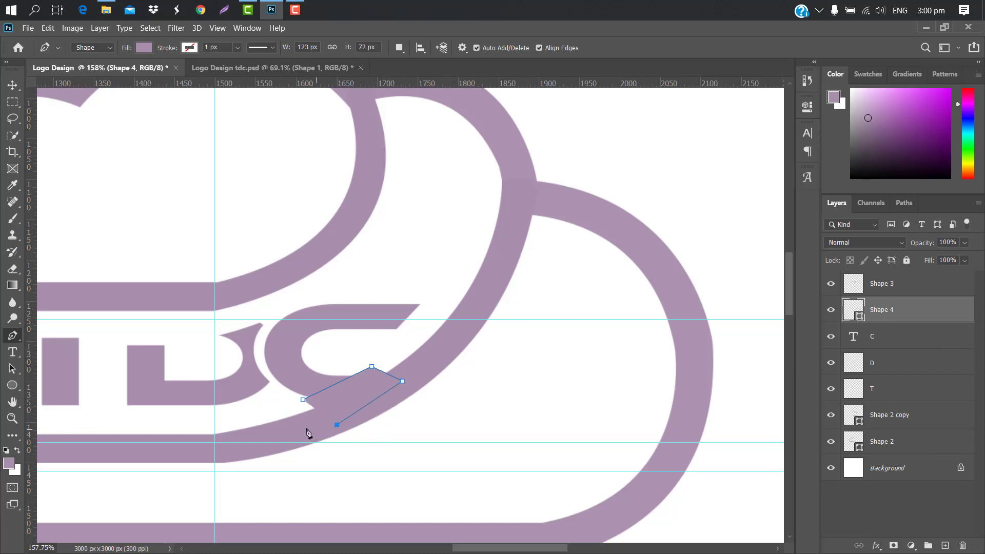
{"action": "left_click", "coordinate": [858, 316], "text": "ctrl"}
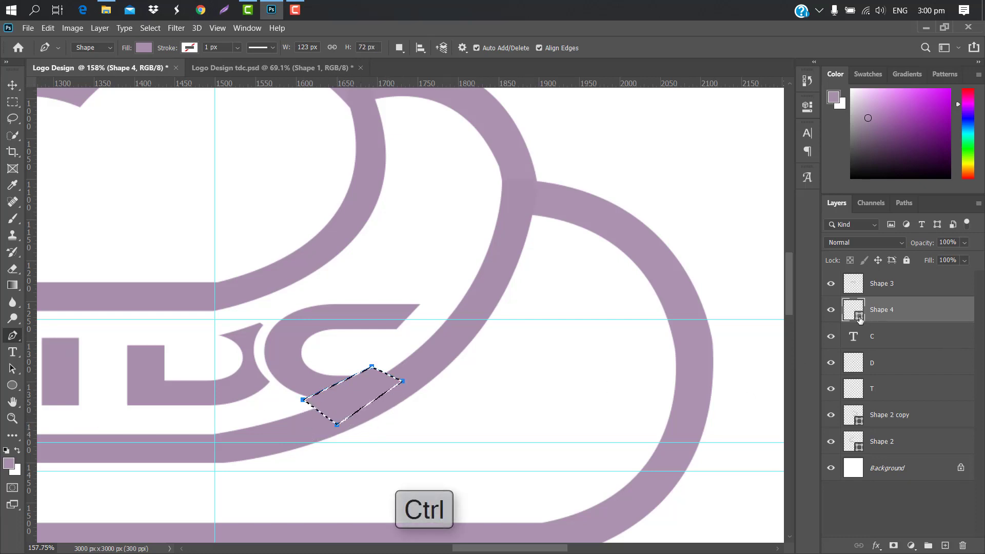
Rasterize the C layer, delete the selected part of its lower arm, and remove the helper Shape 4 layer and the selection
{"action": "left_click", "coordinate": [908, 349]}
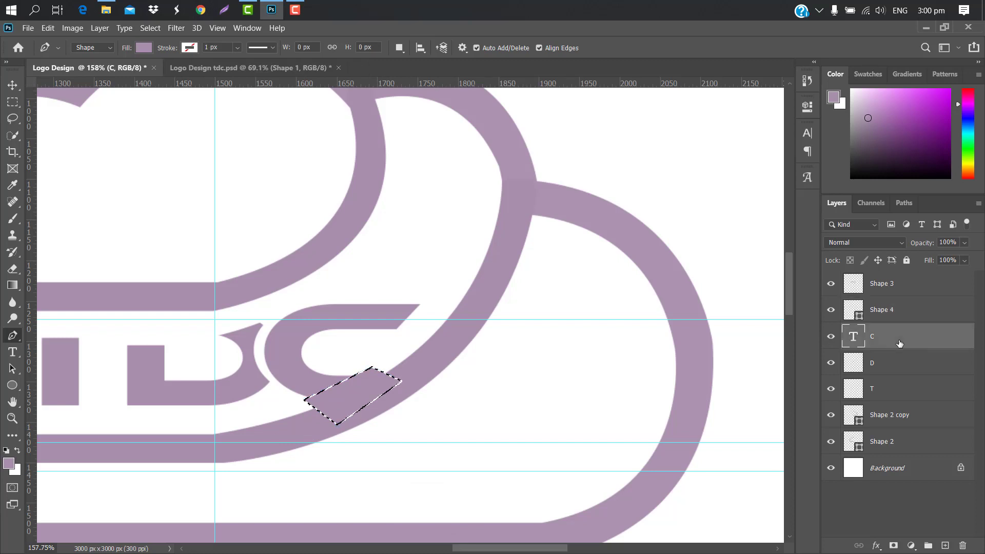
{"action": "right_click", "coordinate": [907, 350]}
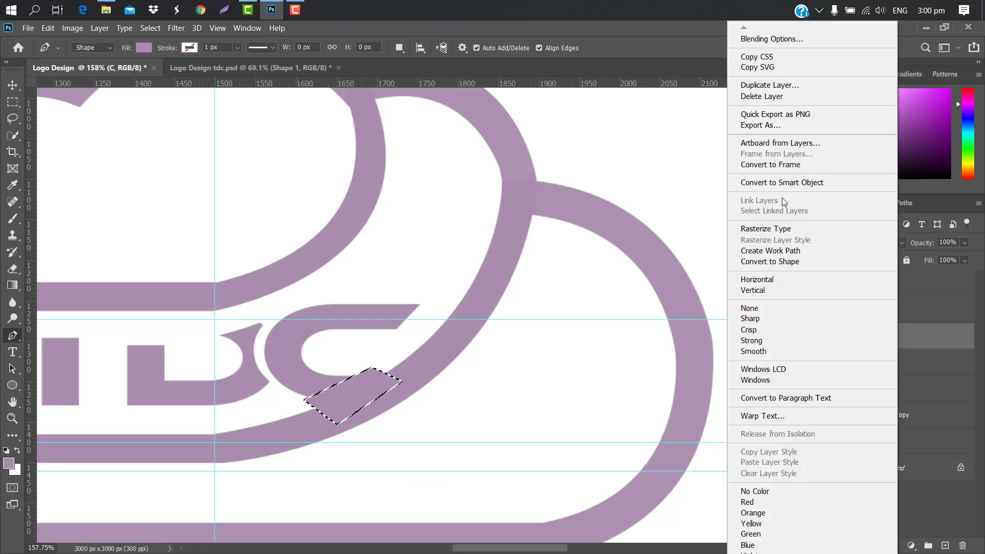
{"action": "left_click", "coordinate": [769, 229]}
{"action": "key", "text": "Delete"}
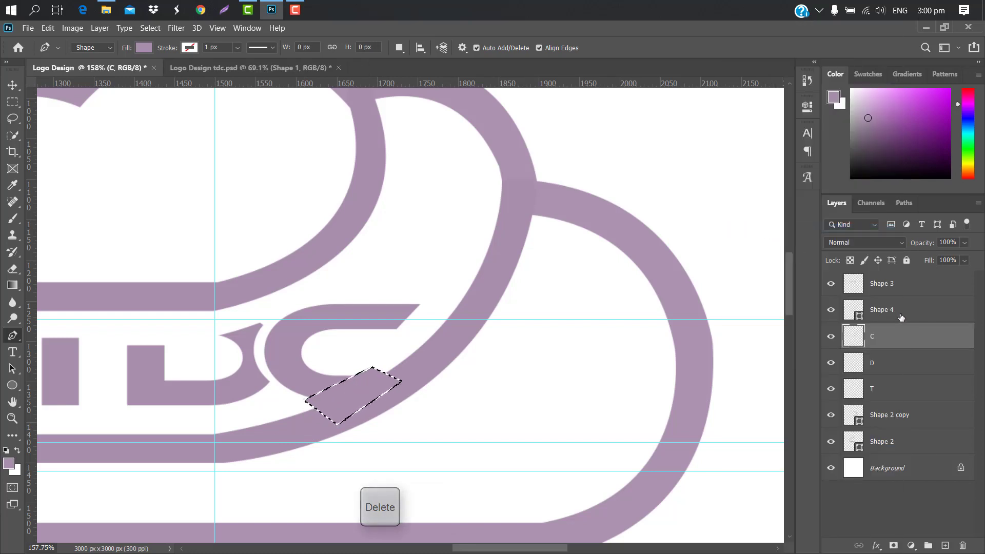
{"action": "left_click_drag", "start_coordinate": [890, 319], "coordinate": [962, 545]}
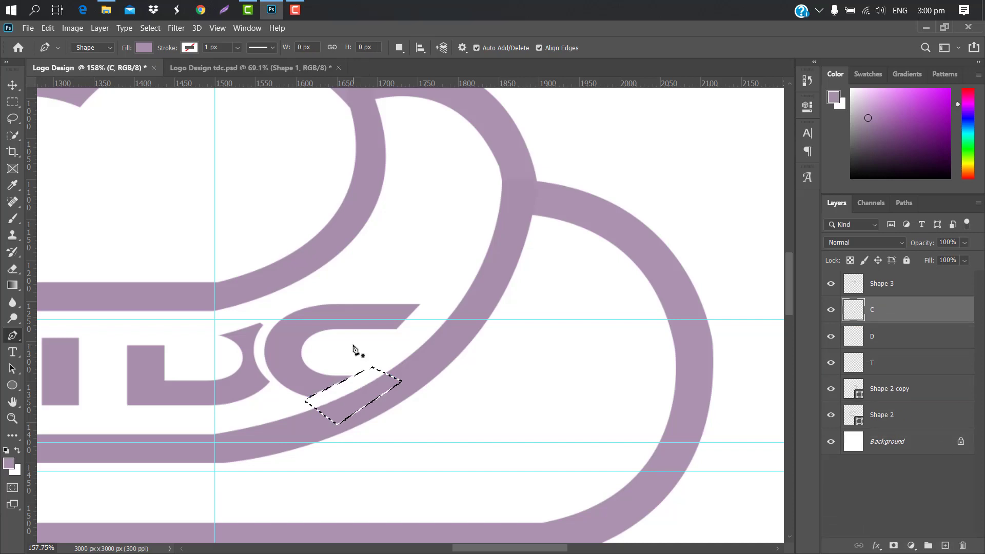
{"action": "key", "text": "ctrl+d"}
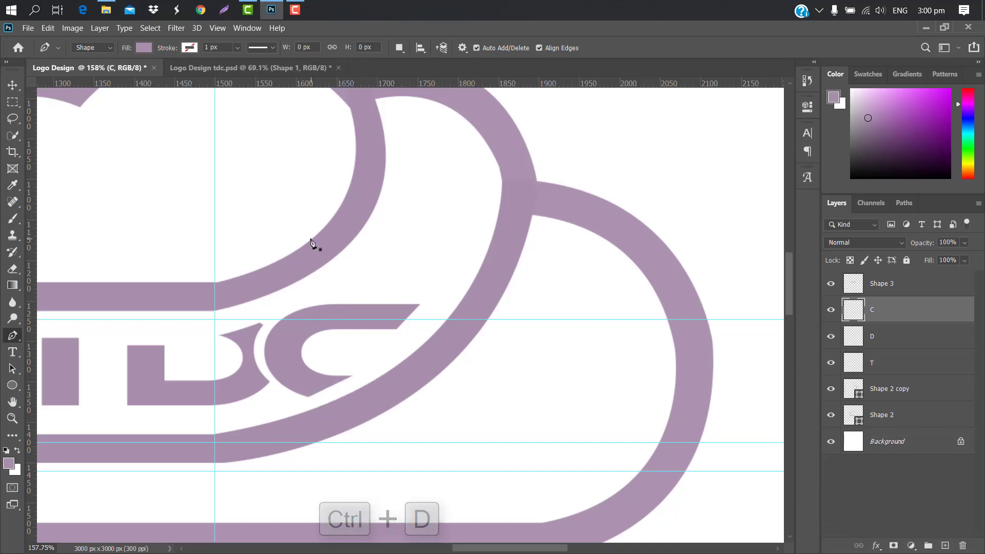
Draw a closed tapering Pen curve about 421 × 291 px from the end of the C's upper arm, sweeping up past the cloud's right side
{"action": "scroll", "coordinate": [790, 296], "scroll_direction": "up", "scroll_amount": 1}
{"action": "left_click_drag", "start_coordinate": [790, 296], "coordinate": [790, 281]}
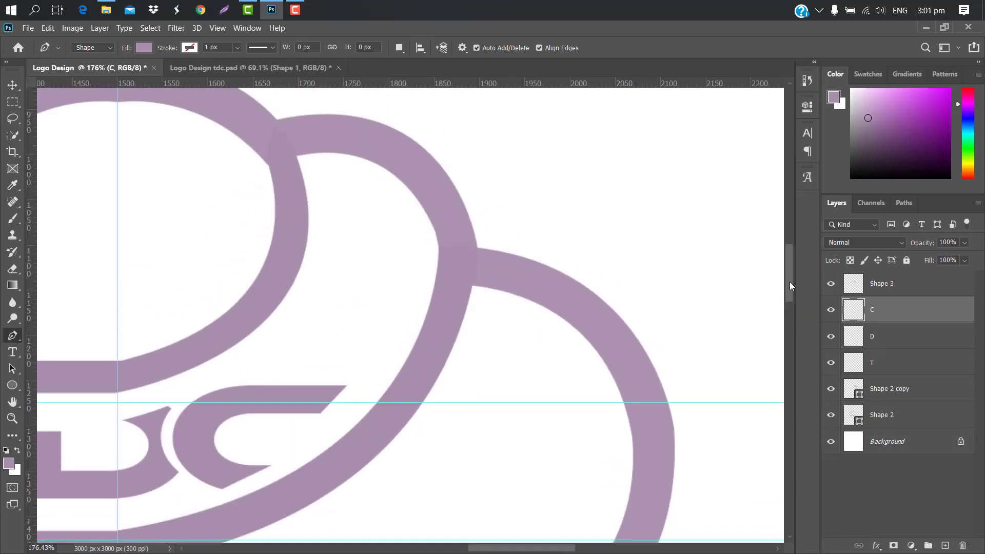
{"action": "scroll", "coordinate": [363, 300], "scroll_direction": "up", "scroll_amount": 4}
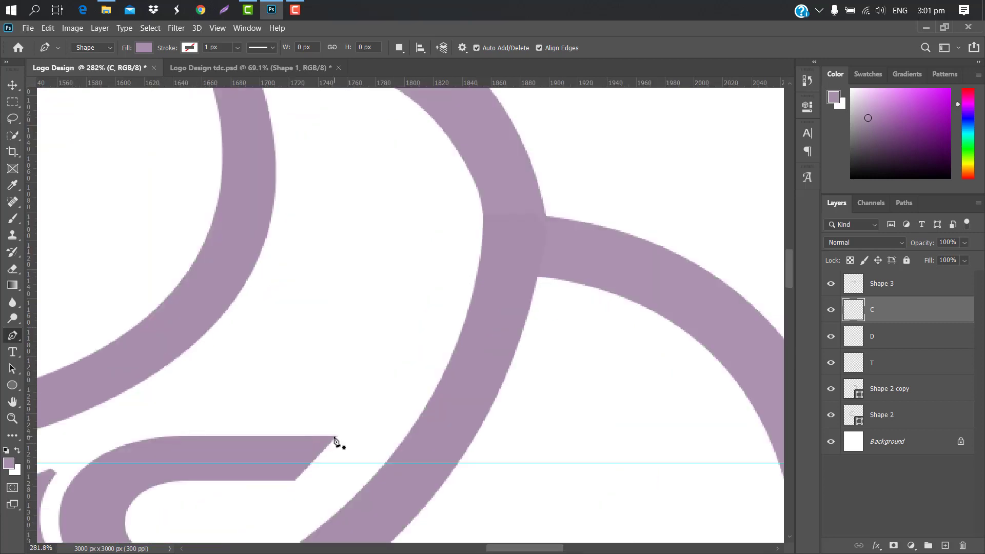
{"action": "left_click", "coordinate": [334, 440]}
{"action": "scroll", "coordinate": [600, 259], "scroll_direction": "down", "scroll_amount": 8}
{"action": "left_click_drag", "start_coordinate": [623, 186], "coordinate": [564, 97]}
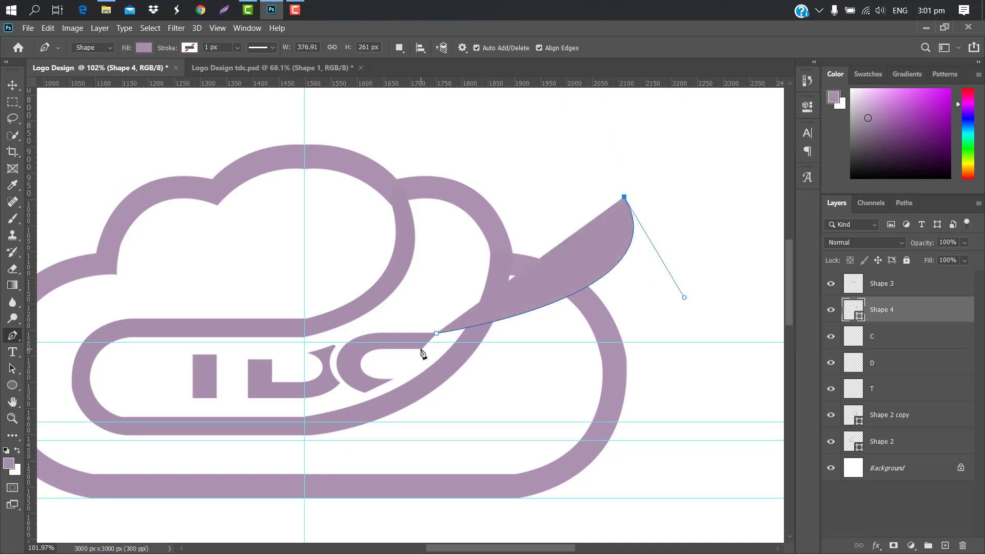
{"action": "left_click_drag", "start_coordinate": [421, 349], "coordinate": [114, 392]}
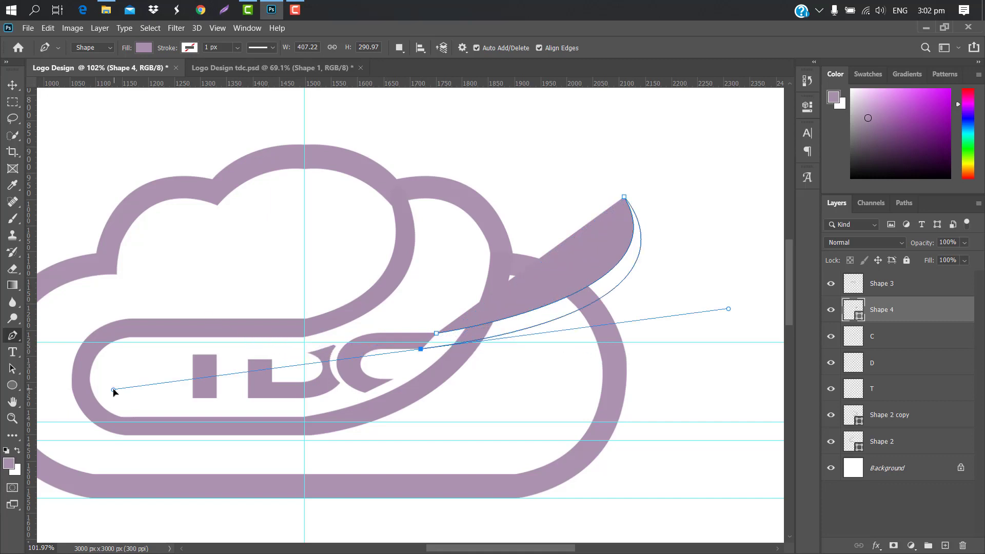
{"action": "left_click", "coordinate": [422, 350]}
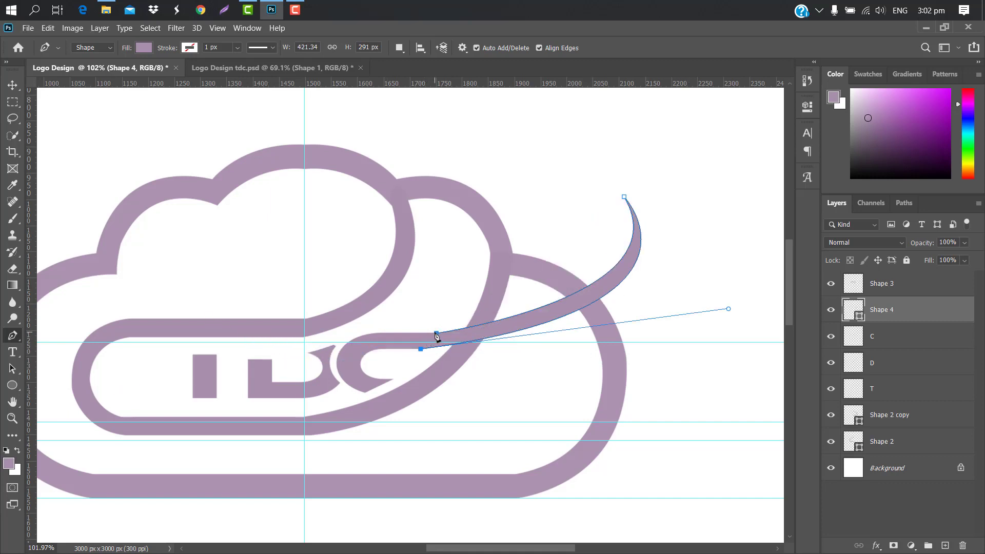
{"action": "left_click", "coordinate": [436, 333]}
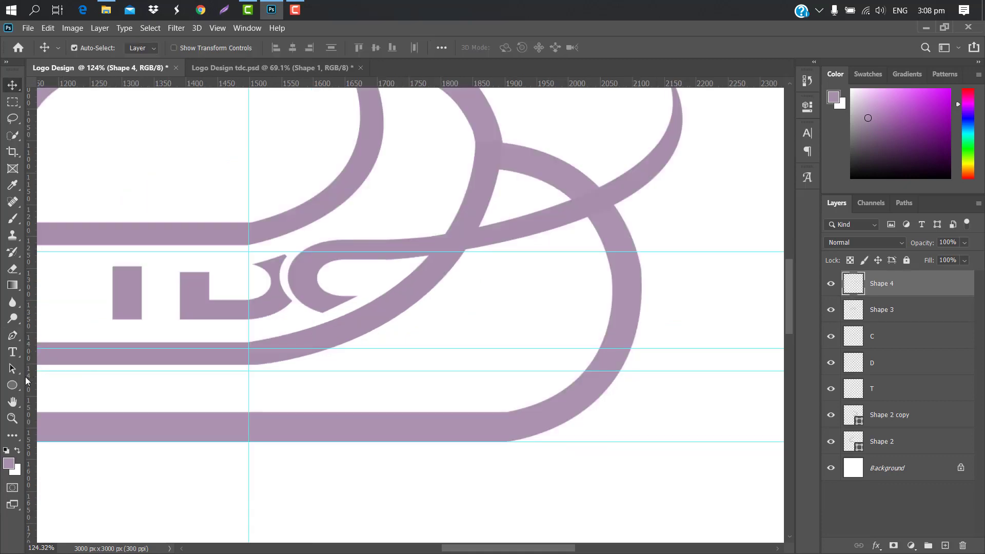
Draw a red-filled rectangle about 88 × 13 px across Shape 3, just above its crossing with the C's tail
{"action": "left_click", "coordinate": [18, 385]}
{"action": "left_click", "coordinate": [68, 384]}
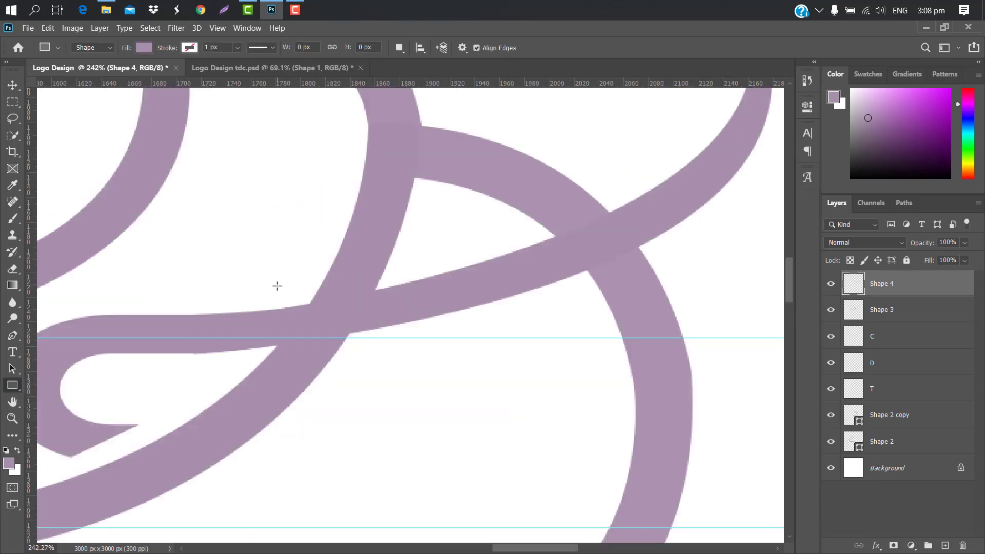
{"action": "left_click_drag", "start_coordinate": [276, 285], "coordinate": [386, 301]}
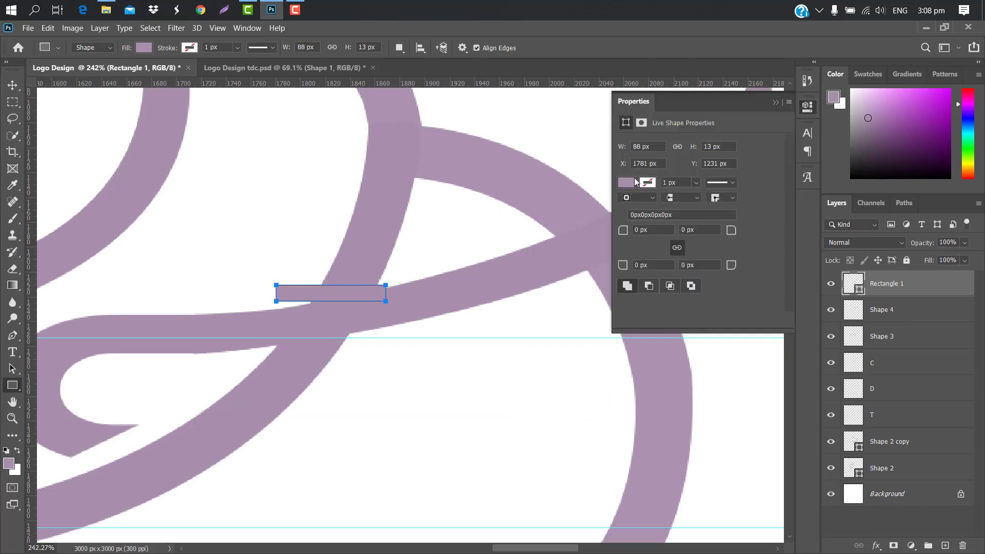
{"action": "left_click", "coordinate": [624, 182]}
{"action": "left_click", "coordinate": [638, 250]}
{"action": "left_click", "coordinate": [776, 104]}
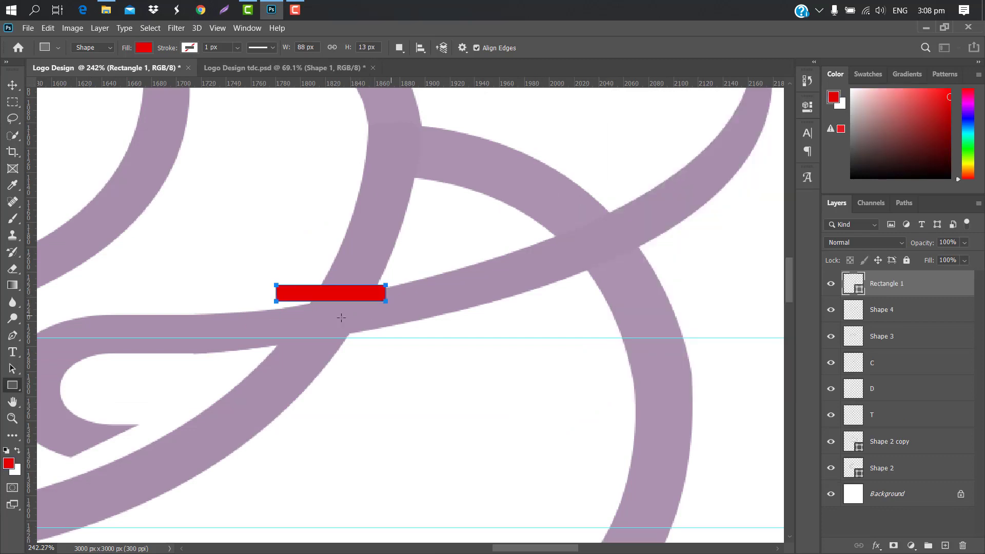
Rotate the red rectangle about -11.5° and scale it to about 113% so it follows the upper edge of the C's tail
{"action": "key", "text": "ctrl+t"}
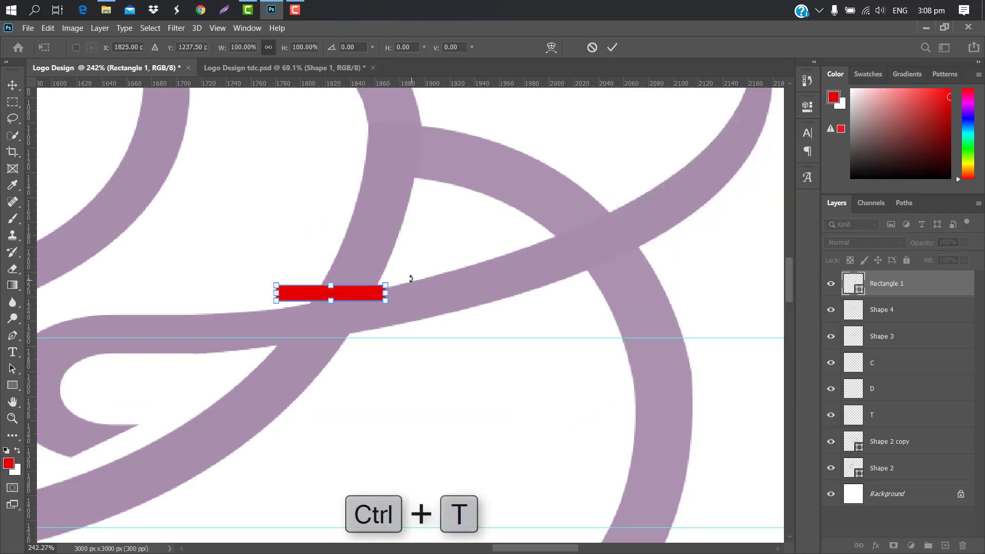
{"action": "left_click_drag", "start_coordinate": [411, 279], "coordinate": [401, 270]}
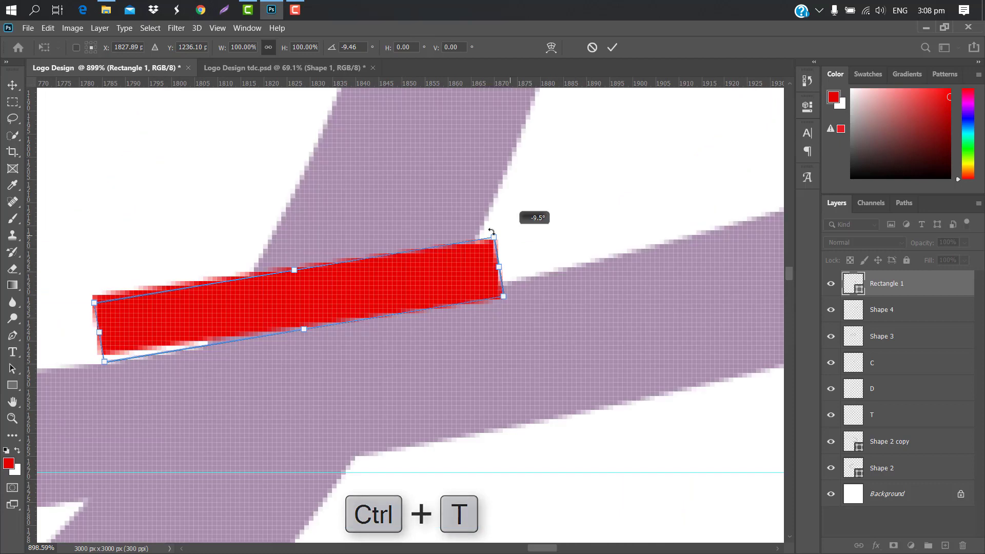
{"action": "left_click_drag", "start_coordinate": [491, 232], "coordinate": [491, 232]}
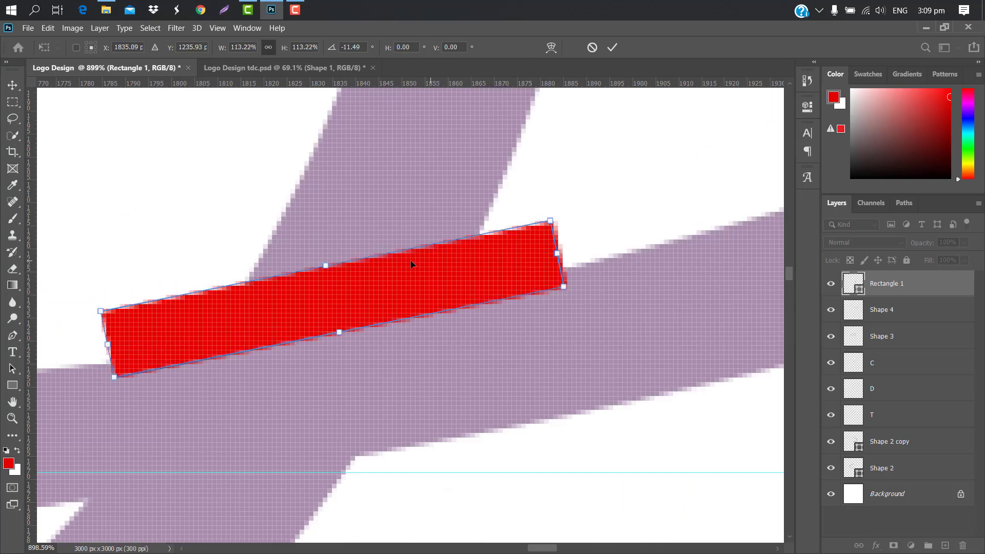
{"action": "left_click", "coordinate": [612, 48]}
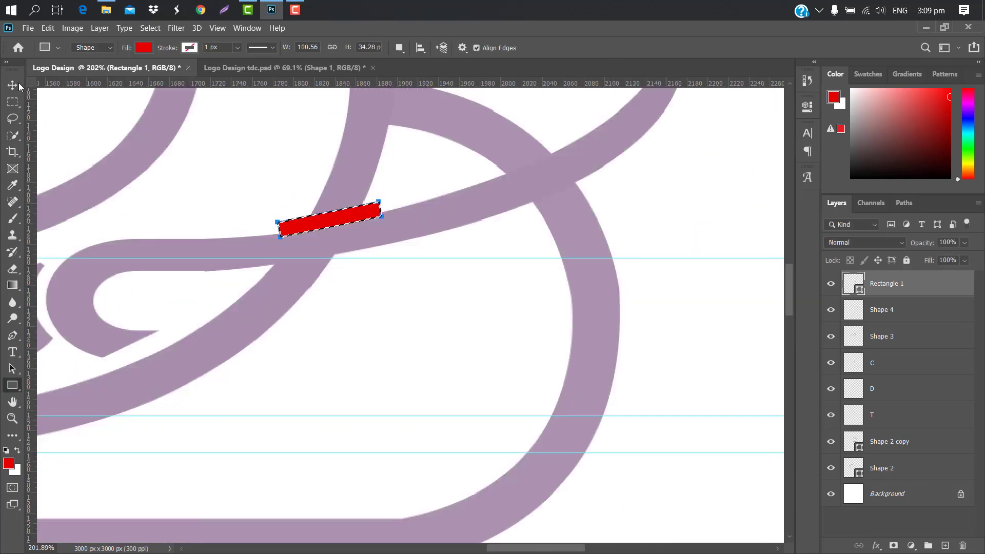
Delete the part of Shape 3 beneath the red rectangle's selection and deselect
{"action": "key", "text": "v"}
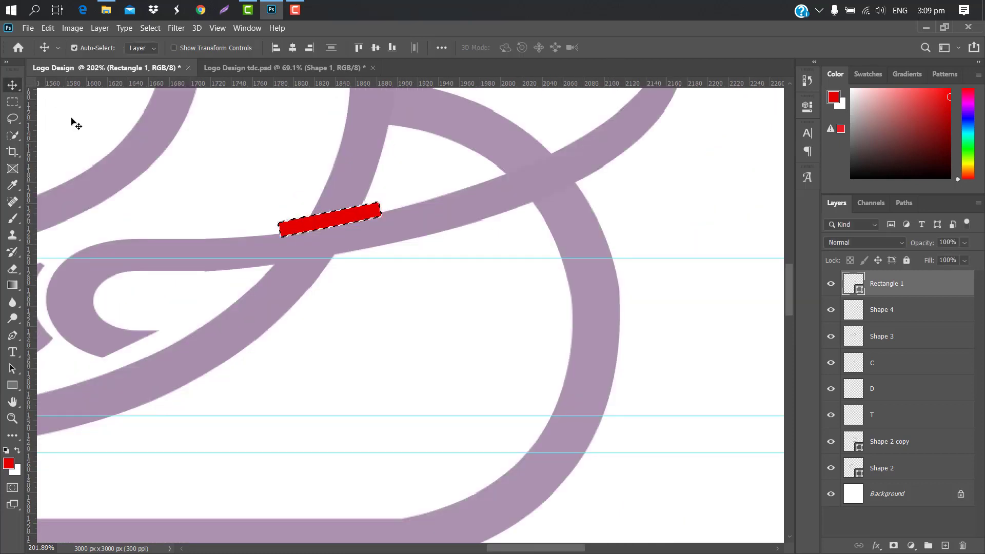
{"action": "left_click", "coordinate": [298, 284]}
{"action": "key", "text": "Delete"}
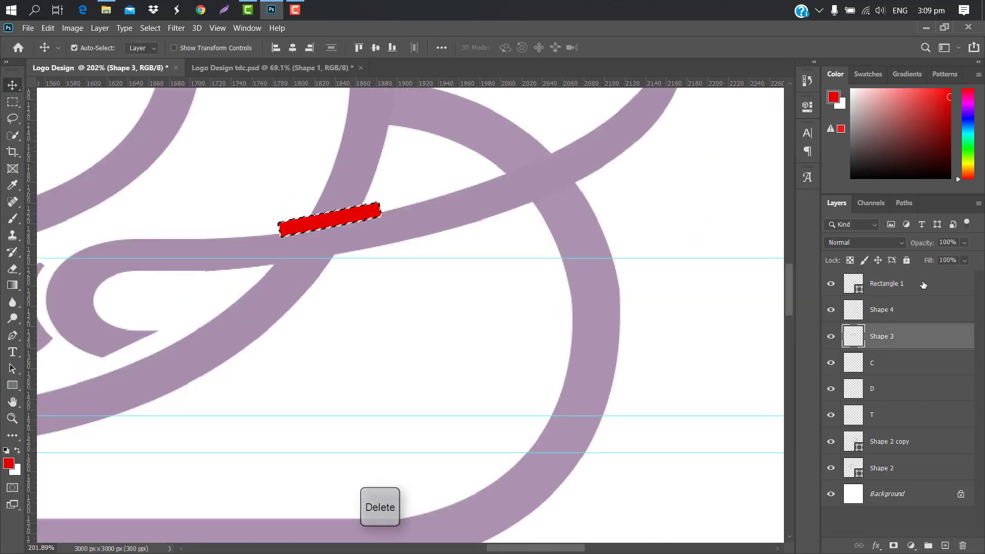
{"action": "left_click", "coordinate": [923, 285]}
{"action": "key", "text": "ctrl+d"}
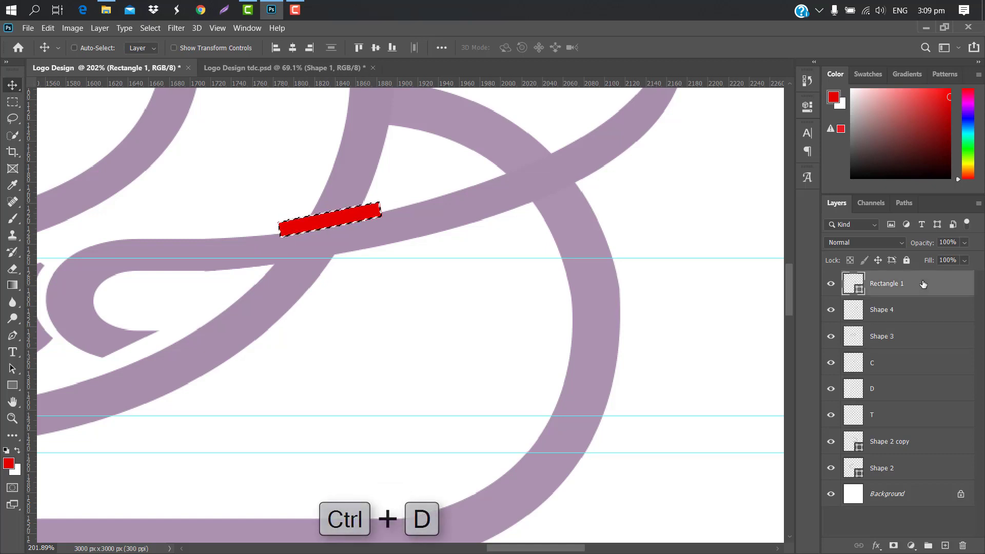
Align the red rectangle with the tail's lower edge over Shape 3, load it as a selection, and cut that part from Shape 3
{"action": "key", "text": "ctrl+t"}
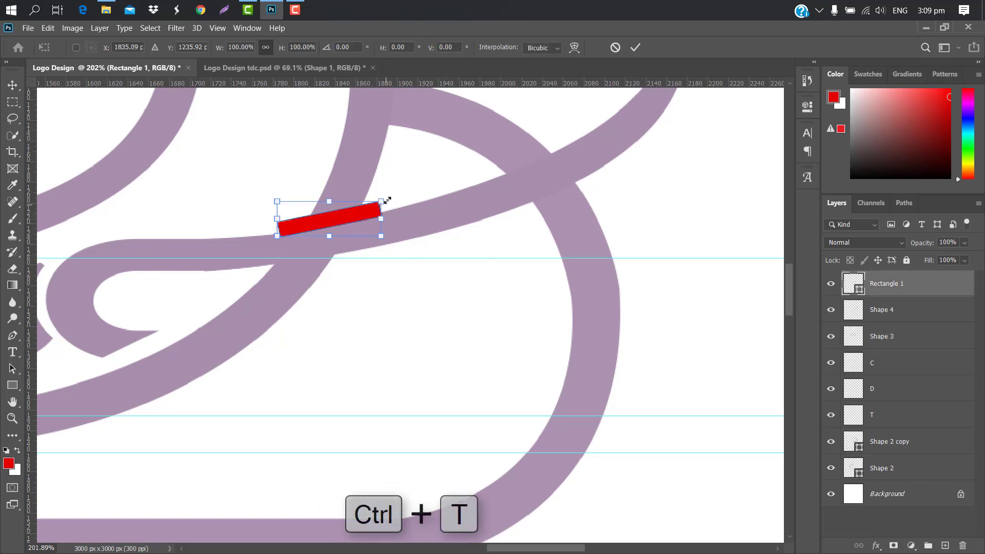
{"action": "left_click_drag", "start_coordinate": [344, 229], "coordinate": [310, 277]}
{"action": "key", "text": "ctrl+semicolon"}
{"action": "left_click_drag", "start_coordinate": [359, 245], "coordinate": [360, 248]}
{"action": "left_click", "coordinate": [635, 48]}
{"action": "left_click", "coordinate": [855, 286], "text": "ctrl"}
{"action": "left_click", "coordinate": [928, 334]}
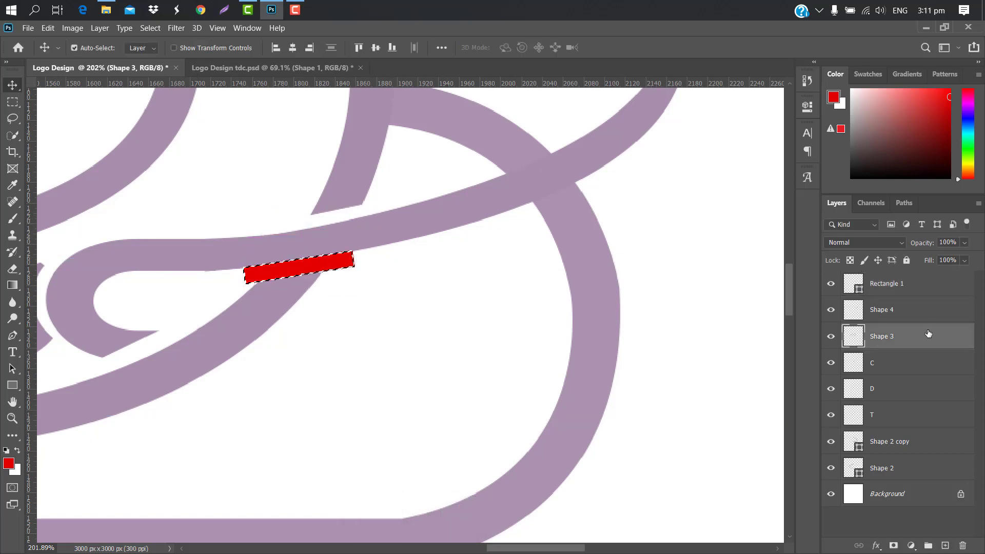
Move the red rectangle below the tail where it crosses the cloud's right outline, and rotate it to follow the tail's lower edge
{"action": "left_click", "coordinate": [328, 267]}
{"action": "key", "text": "ctrl+t"}
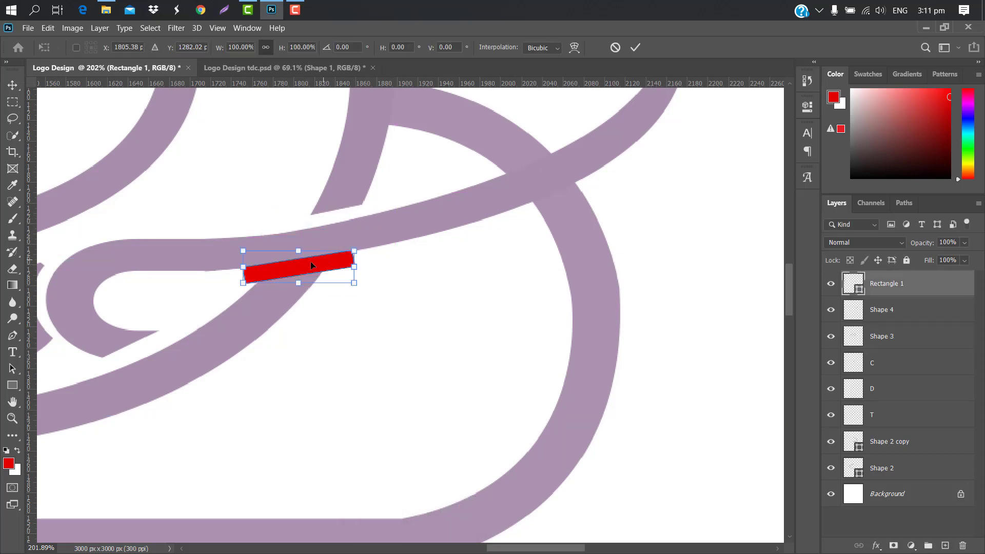
{"action": "left_click_drag", "start_coordinate": [308, 264], "coordinate": [555, 213]}
{"action": "left_click_drag", "start_coordinate": [614, 195], "coordinate": [528, 194]}
{"action": "scroll", "coordinate": [575, 187], "scroll_direction": "up", "scroll_amount": 3}
{"action": "left_click", "coordinate": [641, 49]}
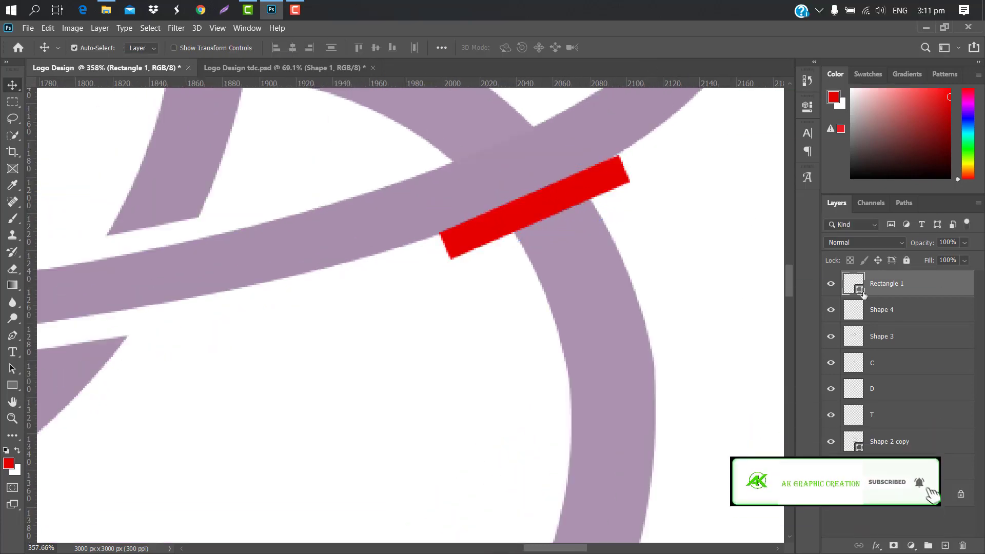
Load the rectangle as a selection, rasterize Shape 2 copy, and delete the selected part of the cloud outline
{"action": "left_click", "coordinate": [859, 291], "text": "ctrl"}
{"action": "left_click", "coordinate": [589, 334]}
{"action": "right_click", "coordinate": [936, 446]}
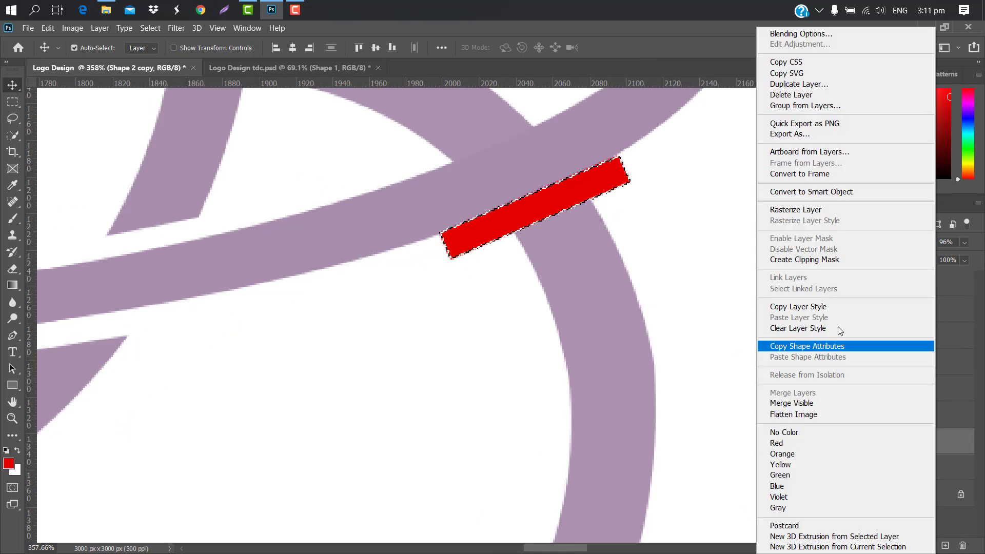
{"action": "left_click", "coordinate": [836, 210]}
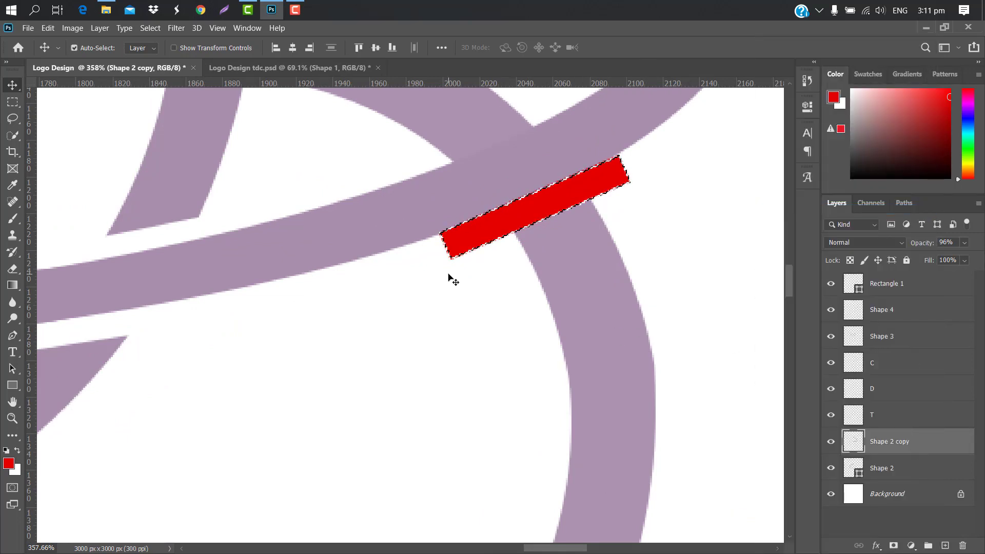
{"action": "key", "text": "ctrl+d"}
Move the red rectangle to the tail's upper edge, over the cloud outline on the other side of the same crossing
{"action": "left_click", "coordinate": [514, 219]}
{"action": "key", "text": "ctrl+t"}
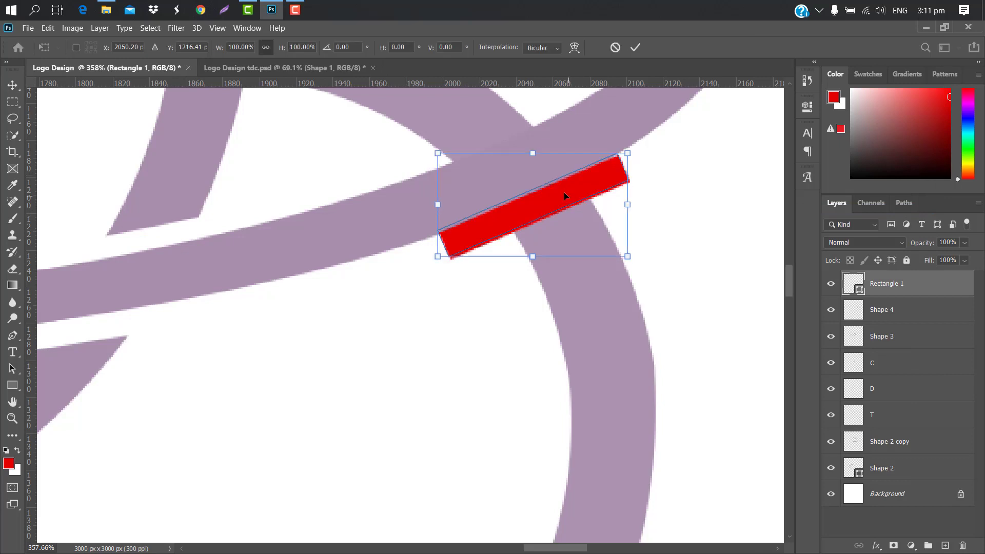
{"action": "left_click_drag", "start_coordinate": [565, 195], "coordinate": [517, 132]}
{"action": "left_click_drag", "start_coordinate": [789, 283], "coordinate": [782, 267]}
{"action": "left_click_drag", "start_coordinate": [506, 363], "coordinate": [503, 351]}
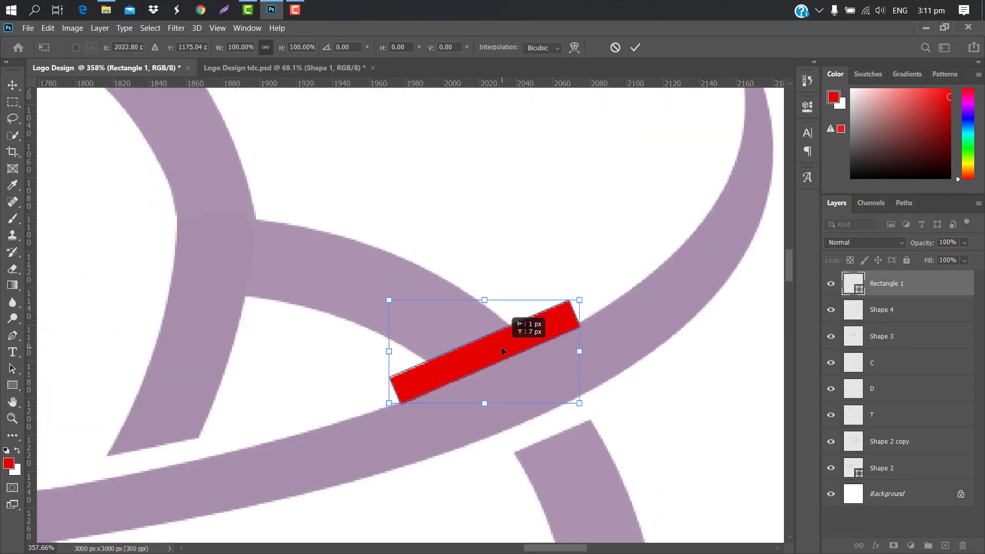
{"action": "left_click", "coordinate": [638, 52]}
Cut the rectangle-shaped selection from Shape 2 copy, then remove the Rectangle 1 layer and the selection
{"action": "left_click", "coordinate": [853, 284], "text": "ctrl"}
{"action": "left_click", "coordinate": [919, 445]}
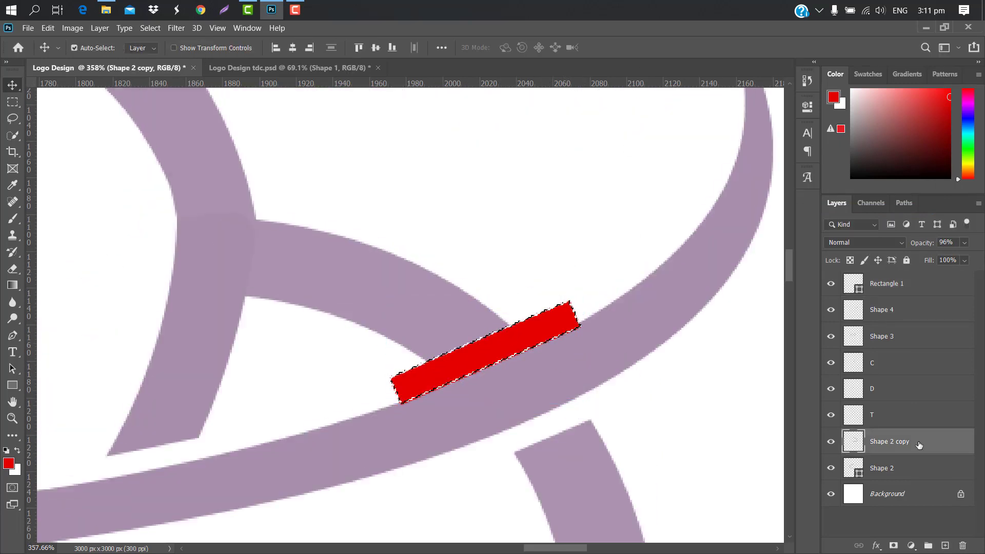
{"action": "left_click", "coordinate": [931, 287]}
{"action": "left_click_drag", "start_coordinate": [931, 287], "coordinate": [962, 545]}
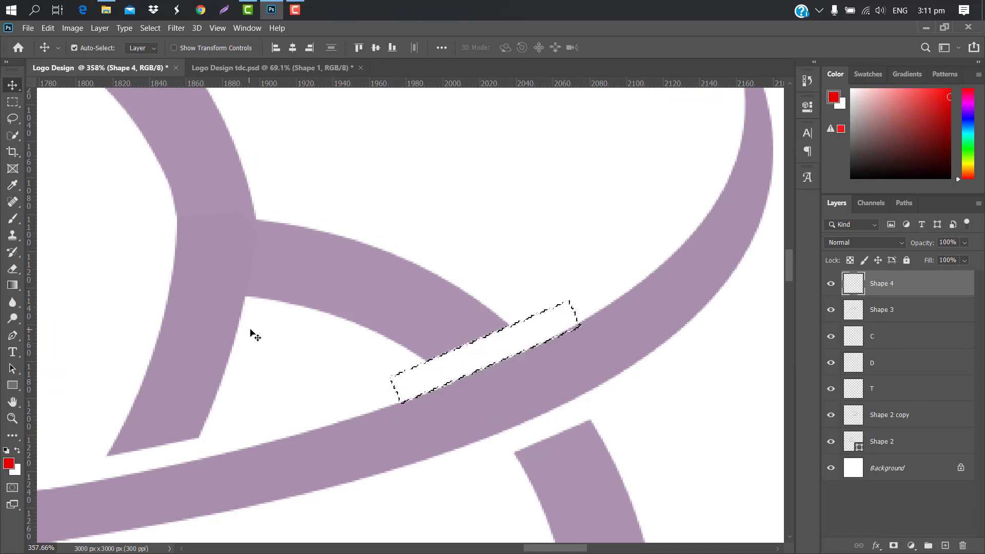
{"action": "key", "text": "ctrl+d"}
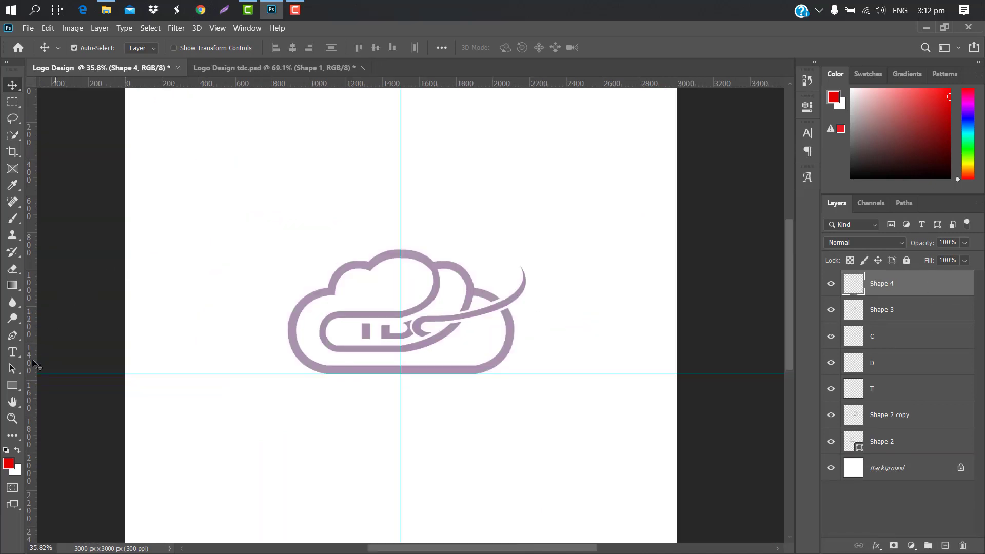
Add the red text "TIER DATA CENTER" in Ethnocentric Regular at 41.98 pt by the cloud's lower edge
{"action": "left_click", "coordinate": [12, 352]}
{"action": "left_click", "coordinate": [326, 395]}
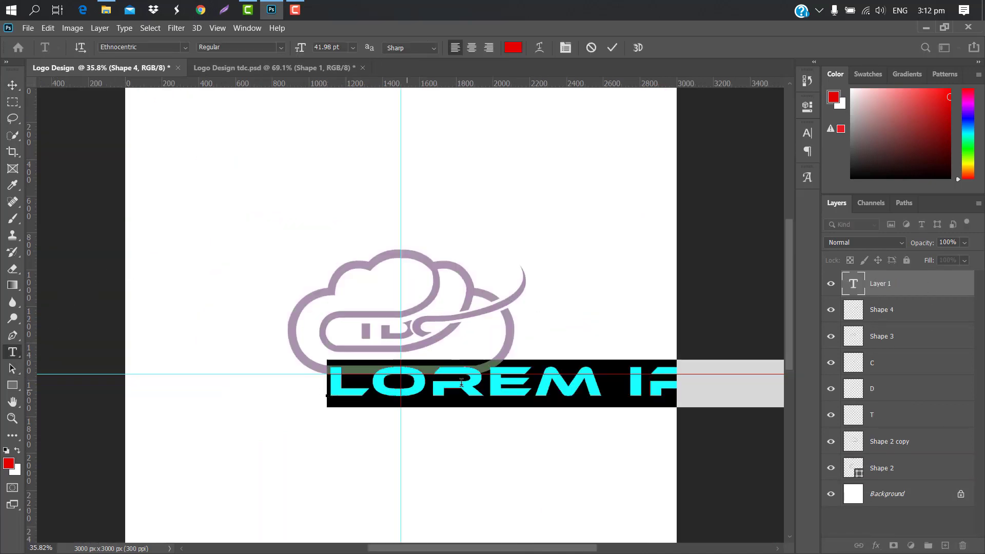
{"action": "key", "text": "BackSpace"}
{"action": "type", "text": "TI"}
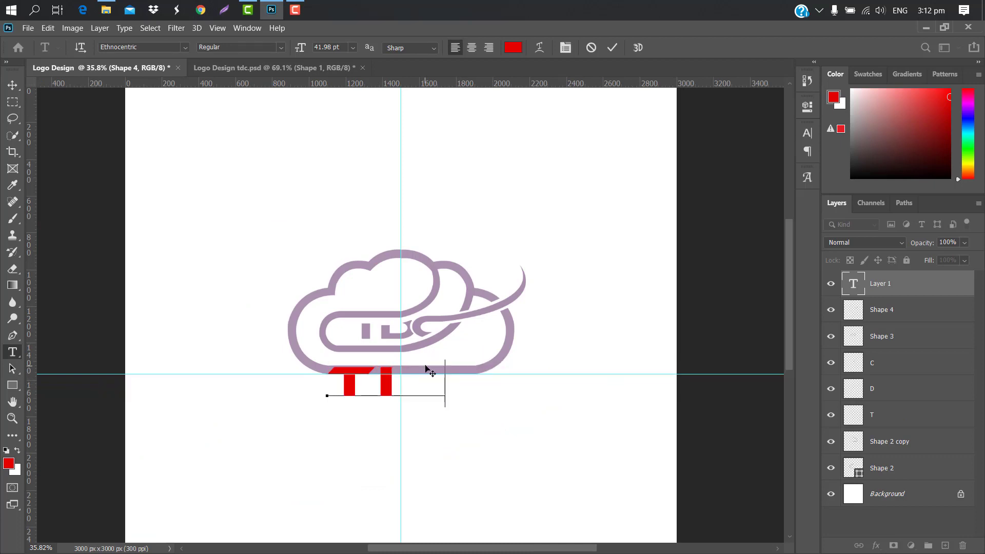
{"action": "type", "text": "ER DATA"}
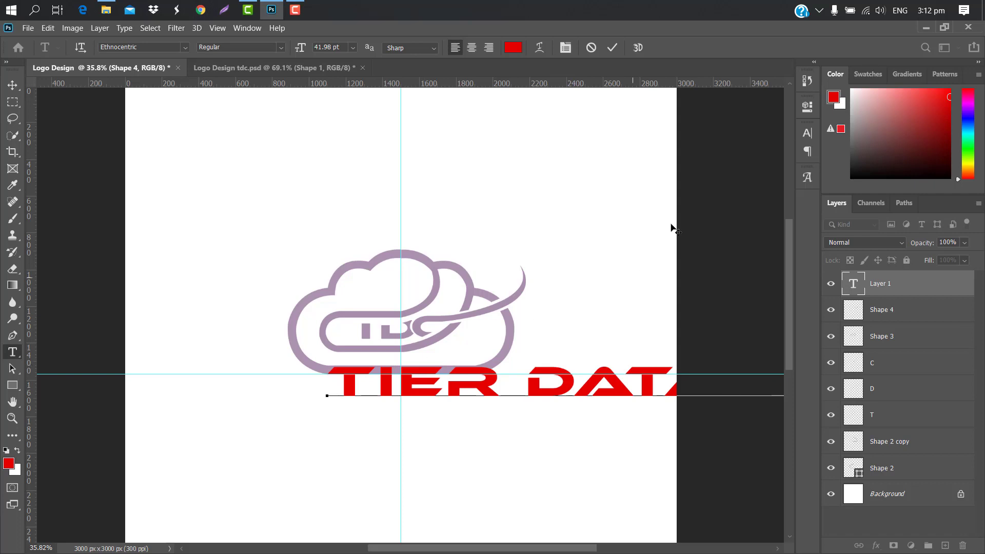
Scale the TIER DATA CENTER text to about 47% and place it directly beneath the cloud
{"action": "key", "text": "ctrl+t"}
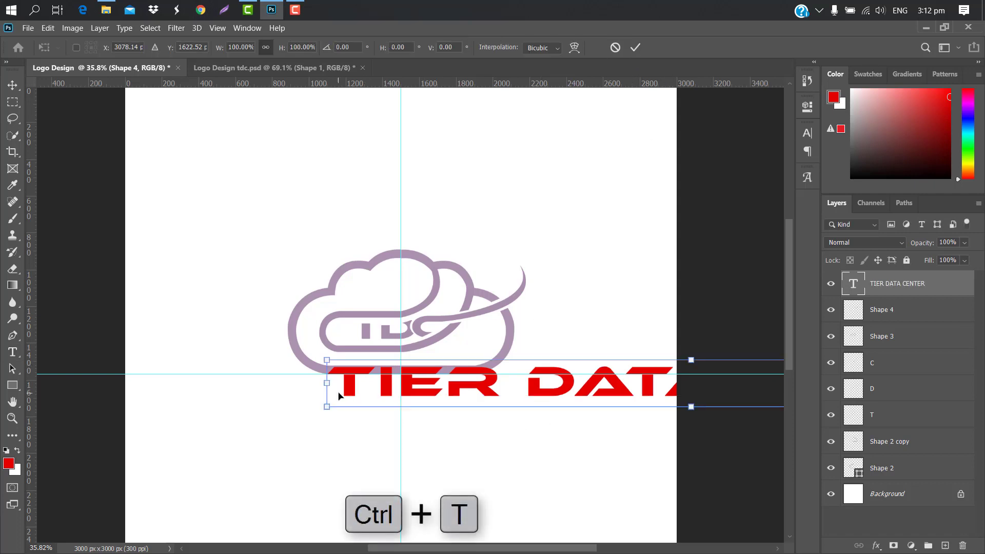
{"action": "left_click_drag", "start_coordinate": [320, 384], "coordinate": [521, 385]}
{"action": "left_click_drag", "start_coordinate": [724, 384], "coordinate": [401, 399]}
{"action": "left_click_drag", "start_coordinate": [735, 401], "coordinate": [549, 412]}
{"action": "left_click_drag", "start_coordinate": [414, 400], "coordinate": [463, 396]}
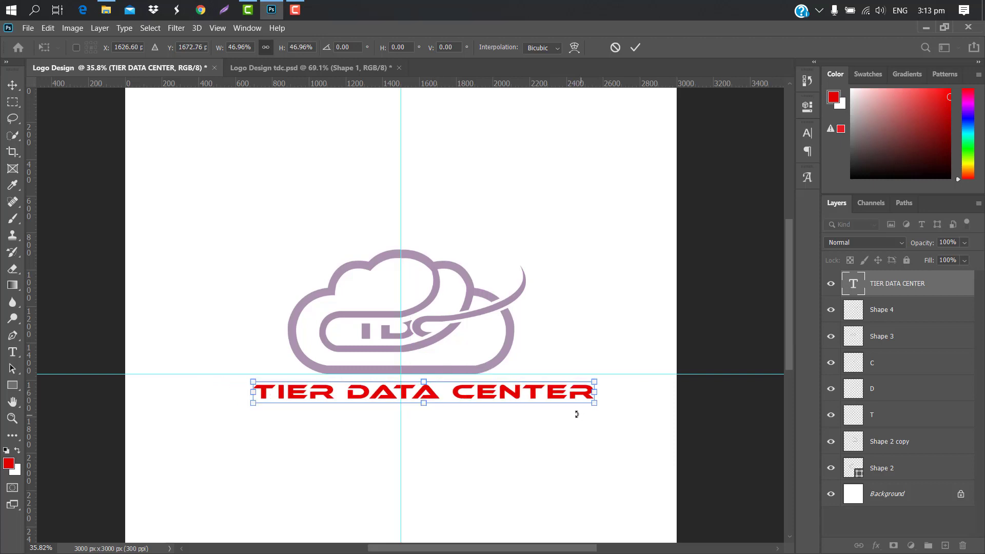
{"action": "left_click", "coordinate": [634, 48]}
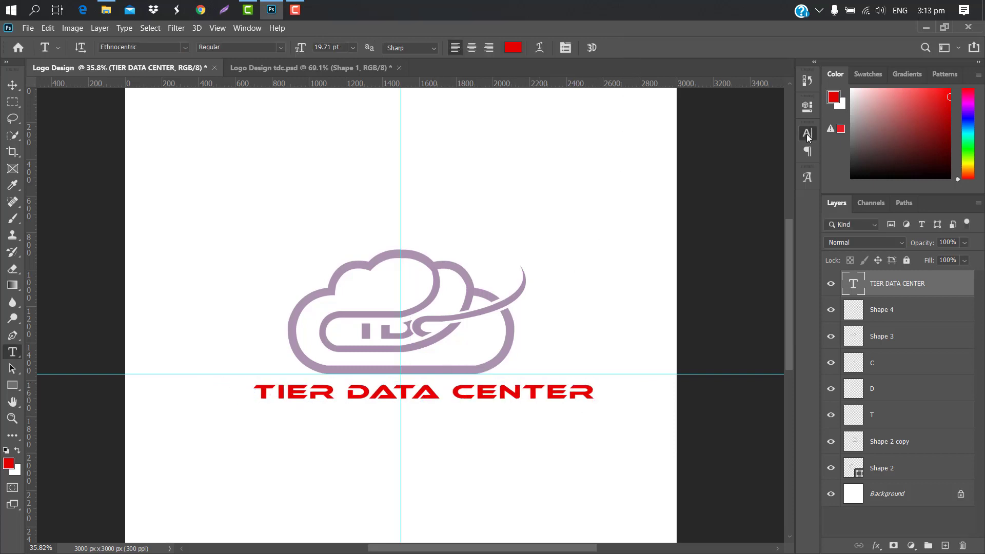
Narrow the TIER DATA CENTER text to about 164% horizontal scale, make its letters taller, and nudge it slightly downward
{"action": "left_click", "coordinate": [807, 134]}
{"action": "left_click", "coordinate": [682, 192]}
{"action": "left_click_drag", "start_coordinate": [677, 193], "coordinate": [740, 180]}
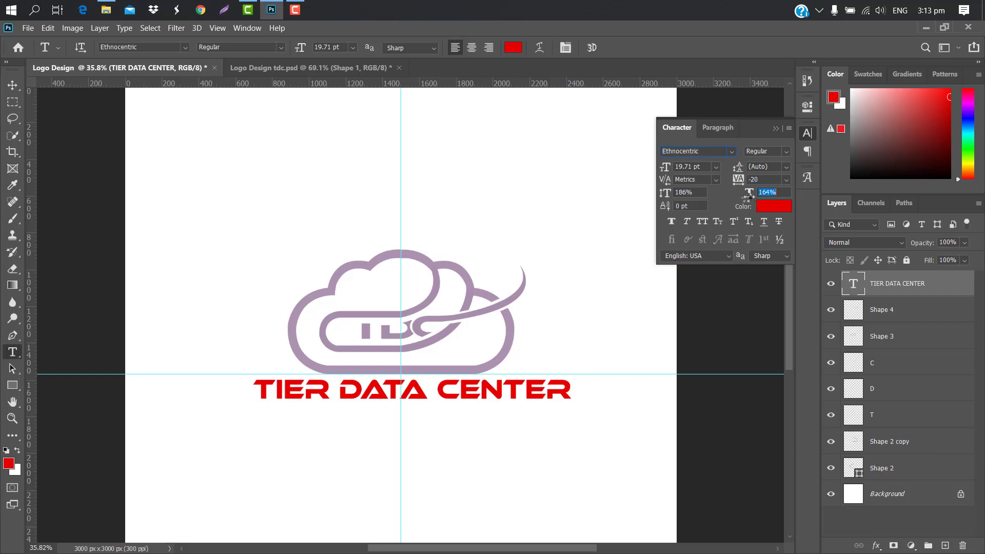
{"action": "left_click_drag", "start_coordinate": [666, 193], "coordinate": [658, 193]}
{"action": "left_click", "coordinate": [776, 128]}
{"action": "left_click_drag", "start_coordinate": [378, 416], "coordinate": [380, 419]}
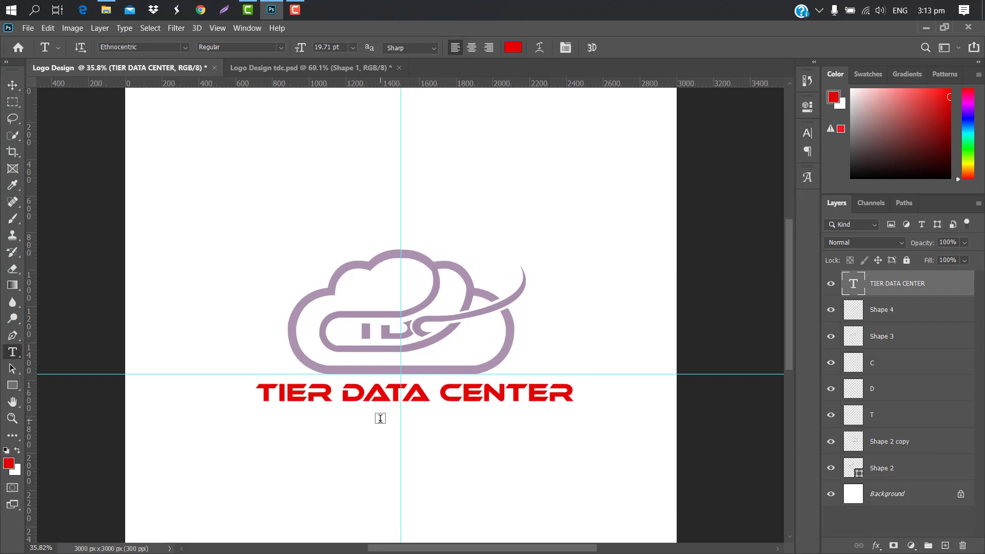
Add a second red text layer reading "MORE THAN HOSTING" in Ethnocentric Regular at 41.98 pt
{"action": "left_click", "coordinate": [380, 418]}
{"action": "key", "text": "BackSpace"}
{"action": "type", "text": "MO"}
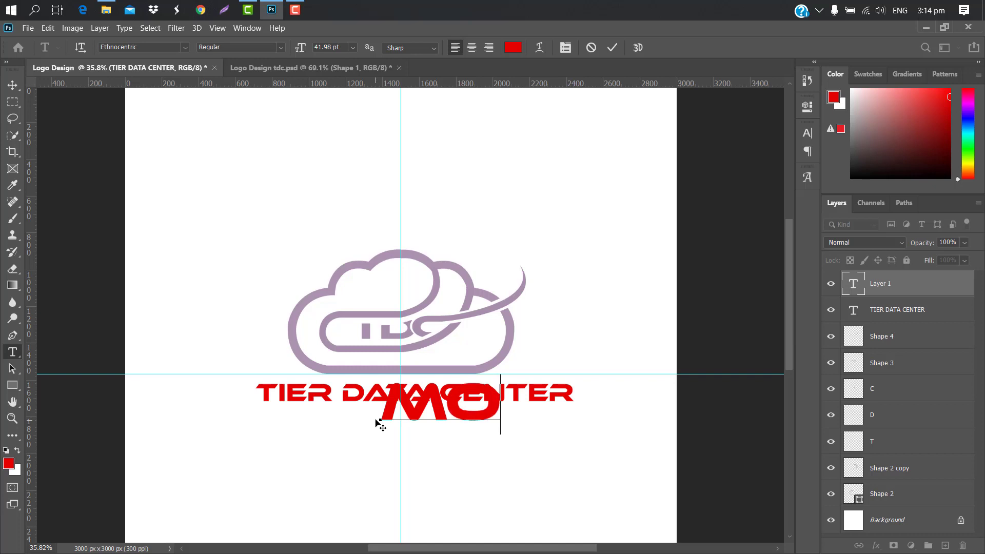
{"action": "type", "text": "RE TI"}
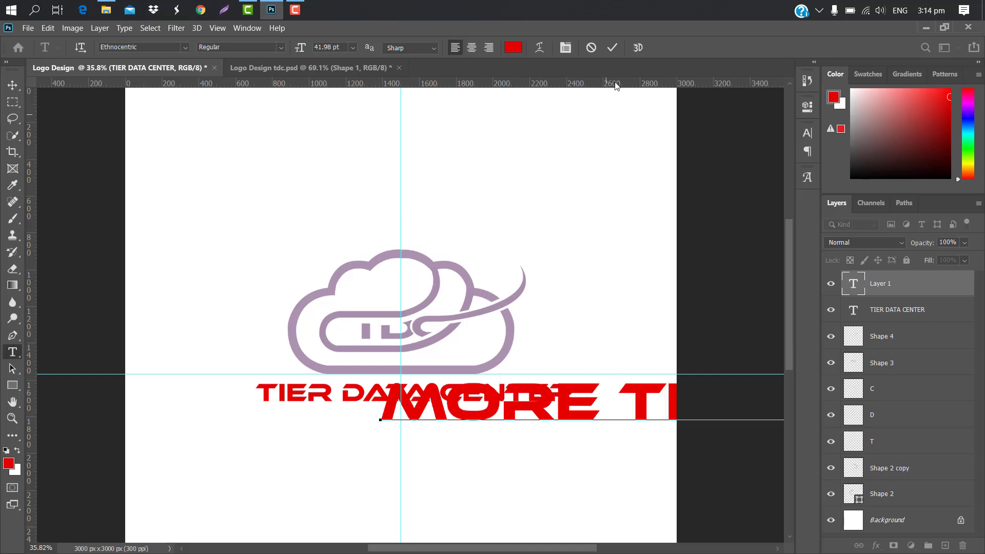
Scale the MORE THAN HOSTING text to about 27.8% and place it beneath the right part of TIER DATA CENTER
{"action": "key", "text": "ctrl+t"}
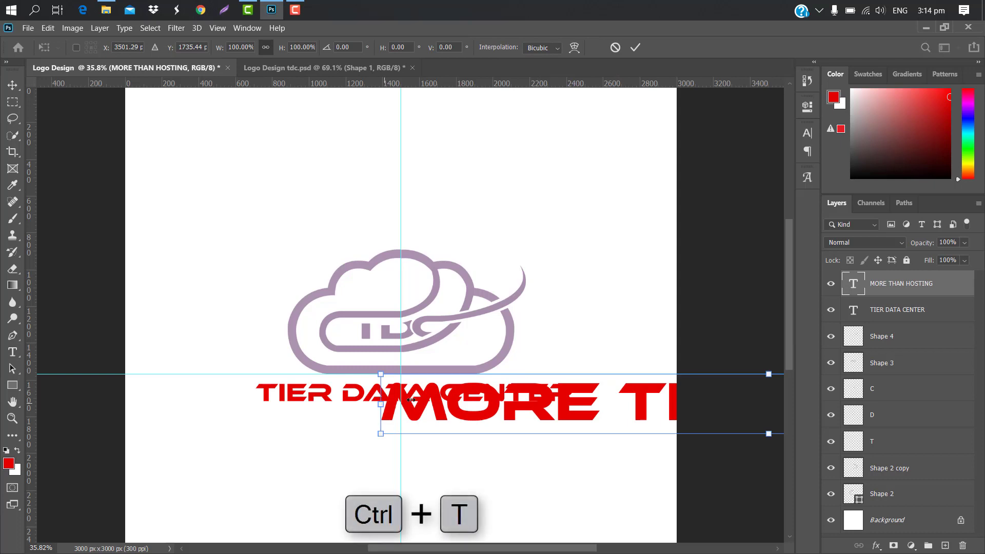
{"action": "left_click_drag", "start_coordinate": [625, 393], "coordinate": [336, 414]}
{"action": "left_click_drag", "start_coordinate": [740, 414], "coordinate": [422, 423]}
{"action": "left_click_drag", "start_coordinate": [355, 415], "coordinate": [528, 415]}
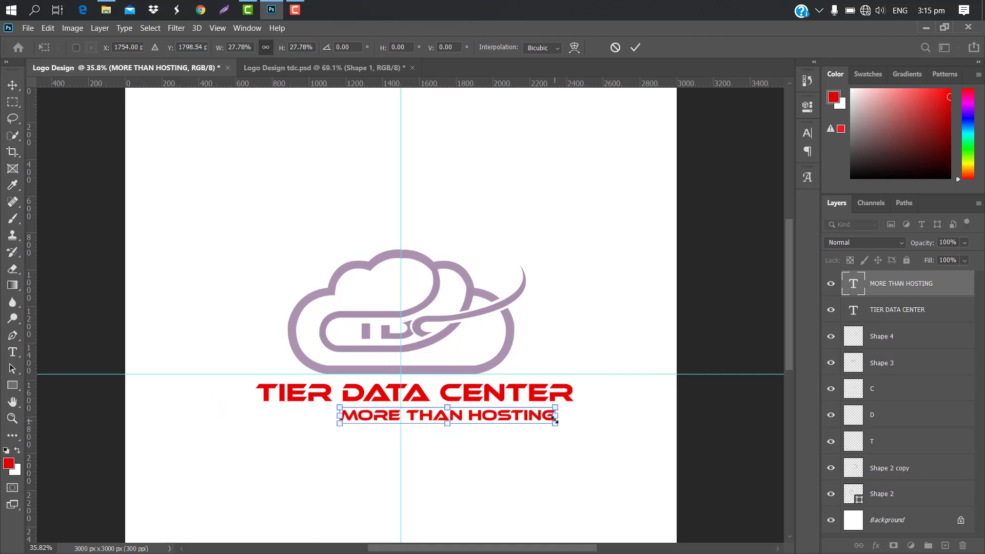
{"action": "left_click", "coordinate": [636, 47]}
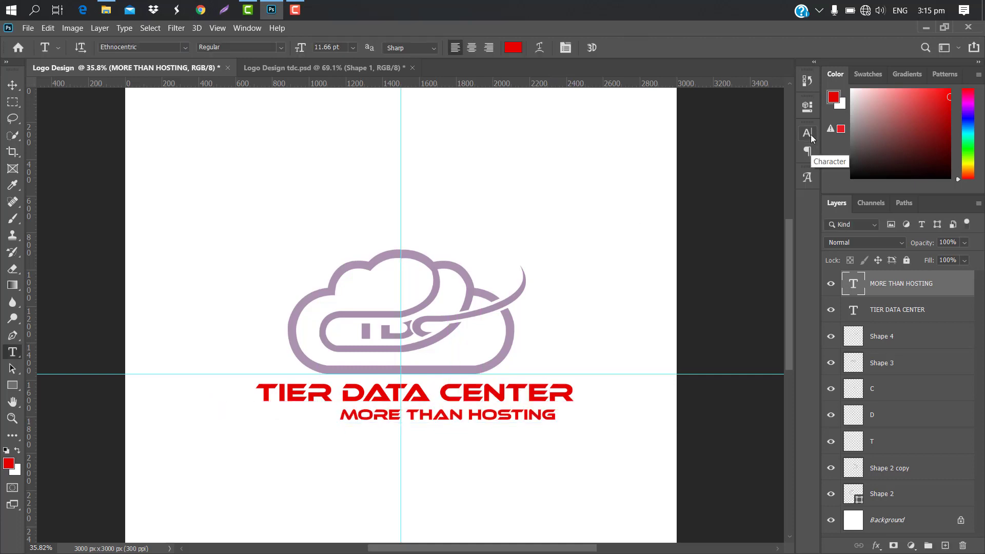
Change the font of the MORE THAN HOSTING text to Akrobat Regular
{"action": "left_click", "coordinate": [808, 134]}
{"action": "left_click", "coordinate": [732, 152]}
{"action": "left_click", "coordinate": [716, 204]}
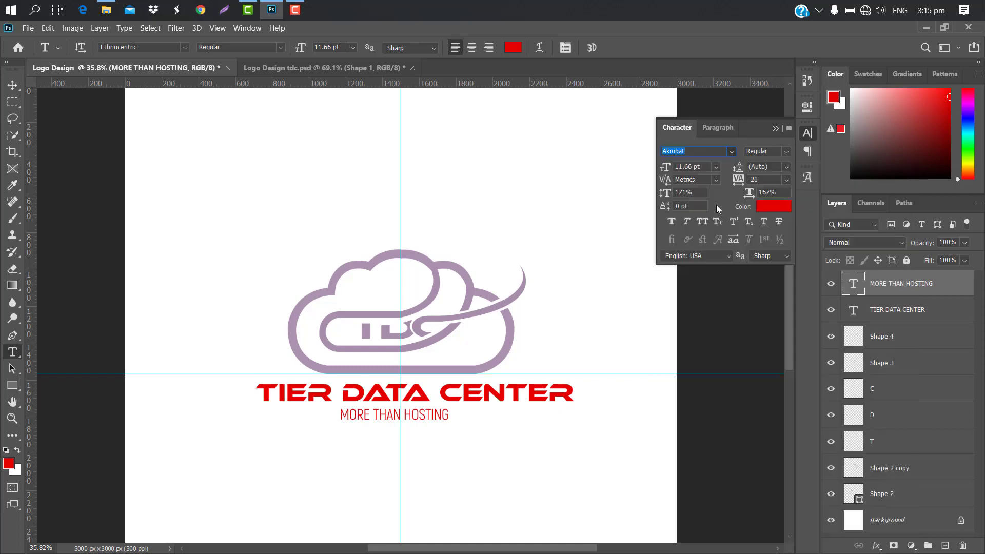
Set the MORE THAN HOSTING text to Akrobat Bold with 152% vertical scale, 255% horizontal scale and 120 tracking
{"action": "left_click", "coordinate": [786, 152]}
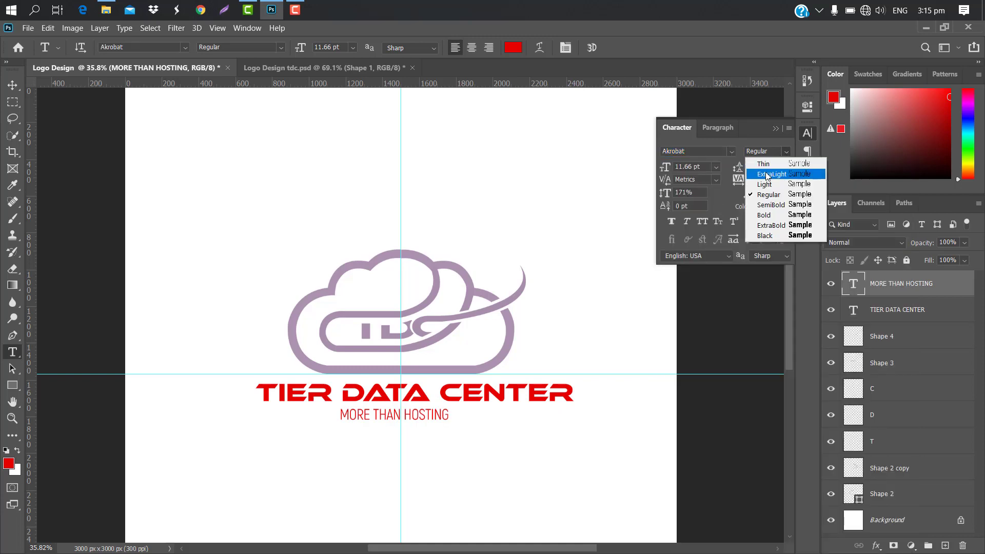
{"action": "left_click", "coordinate": [764, 215]}
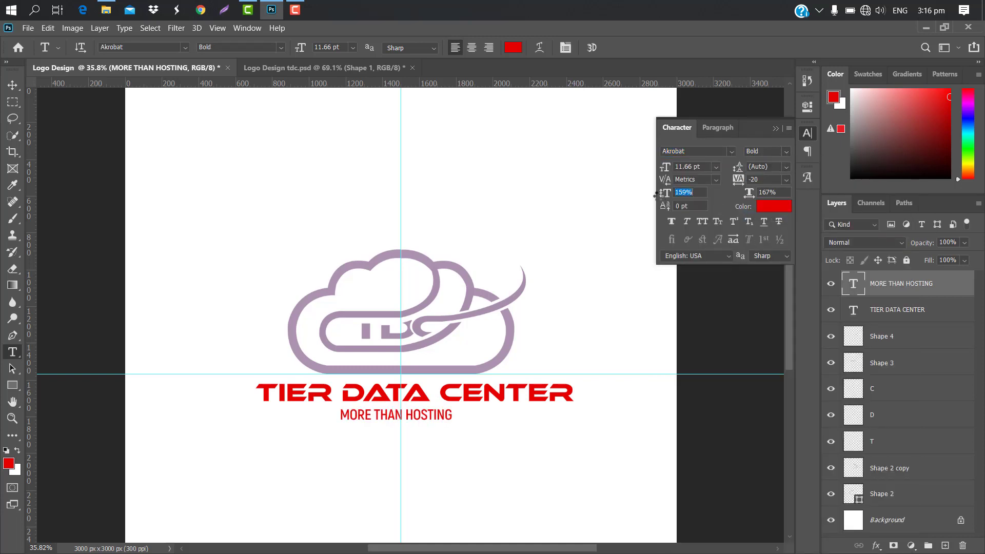
{"action": "left_click_drag", "start_coordinate": [655, 196], "coordinate": [652, 197]}
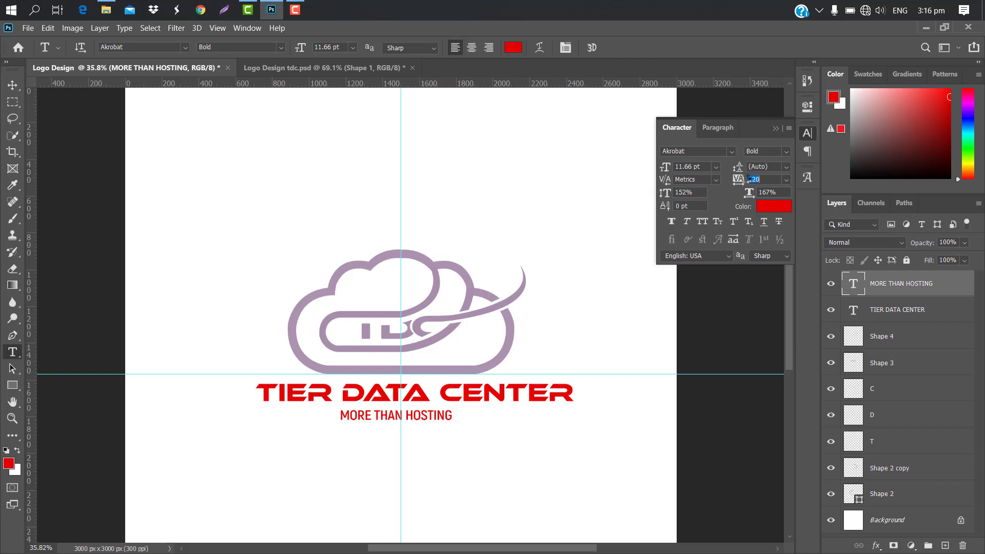
{"action": "left_click_drag", "start_coordinate": [748, 179], "coordinate": [806, 190]}
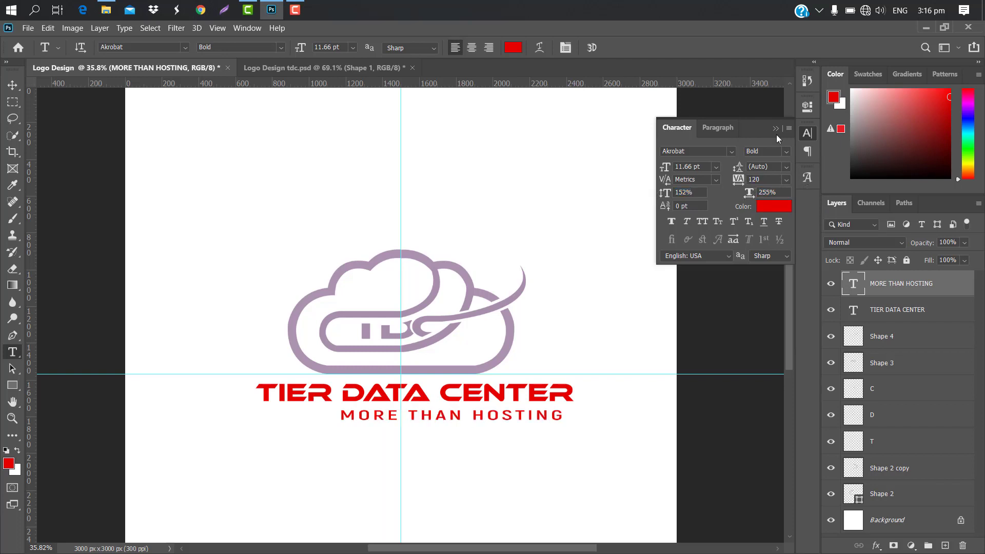
{"action": "left_click", "coordinate": [776, 129]}
Scale the MORE THAN HOSTING text to about 106.4% so its end aligns with the end of TIER DATA CENTER
{"action": "key", "text": "ctrl+t"}
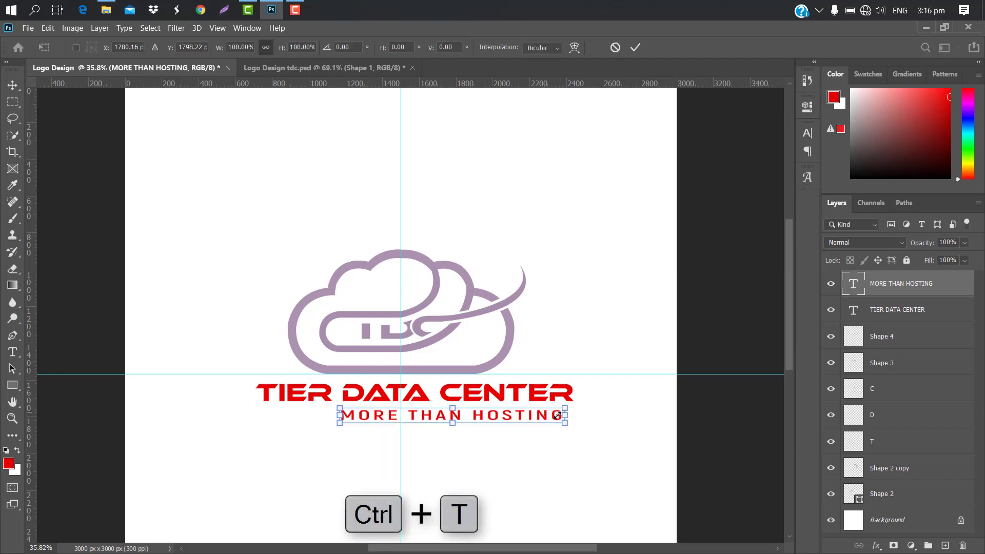
{"action": "left_click_drag", "start_coordinate": [557, 414], "coordinate": [566, 414]}
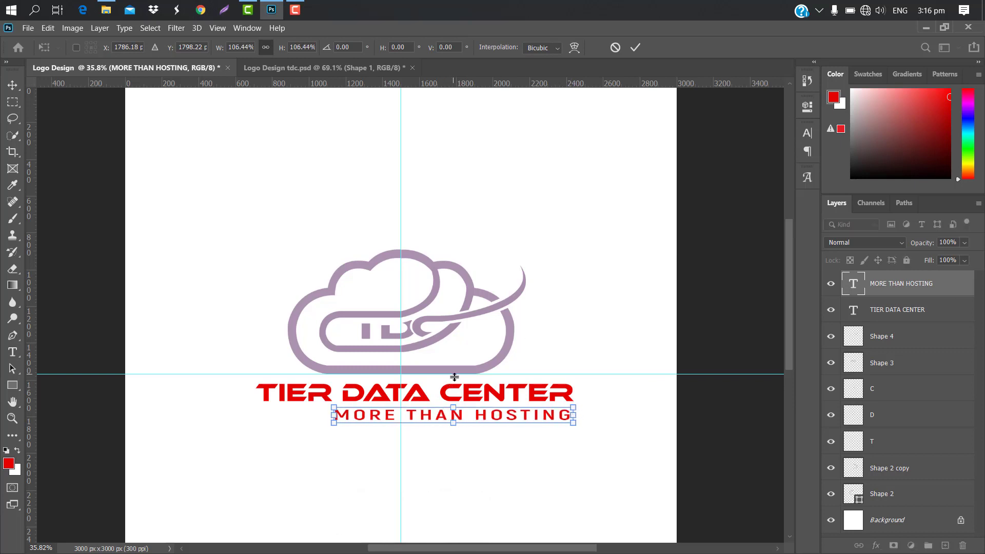
{"action": "left_click", "coordinate": [635, 47]}
Apply a dark grey #454753 color overlay to the MORE THAN HOSTING text layer
{"action": "double_click", "coordinate": [958, 286]}
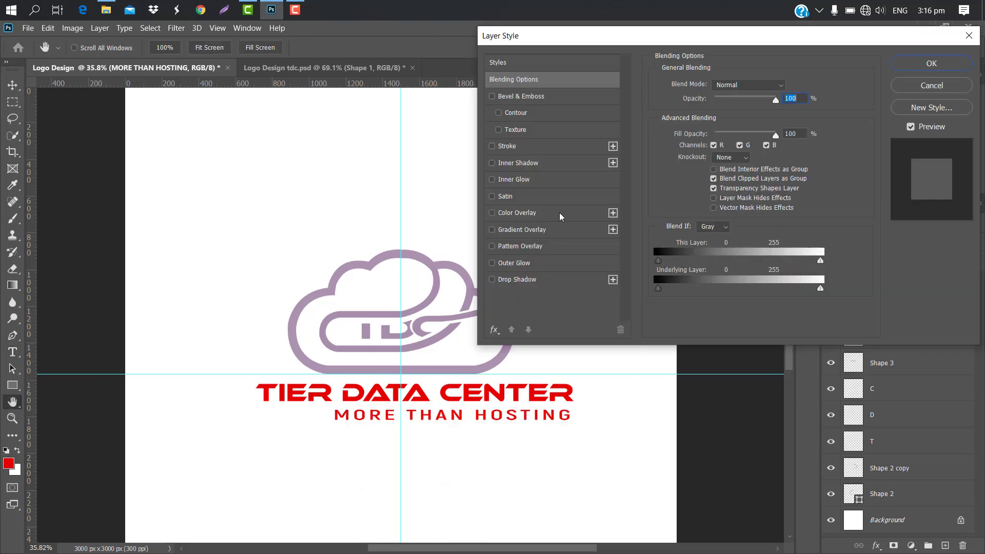
{"action": "left_click", "coordinate": [559, 212]}
{"action": "left_click", "coordinate": [788, 89]}
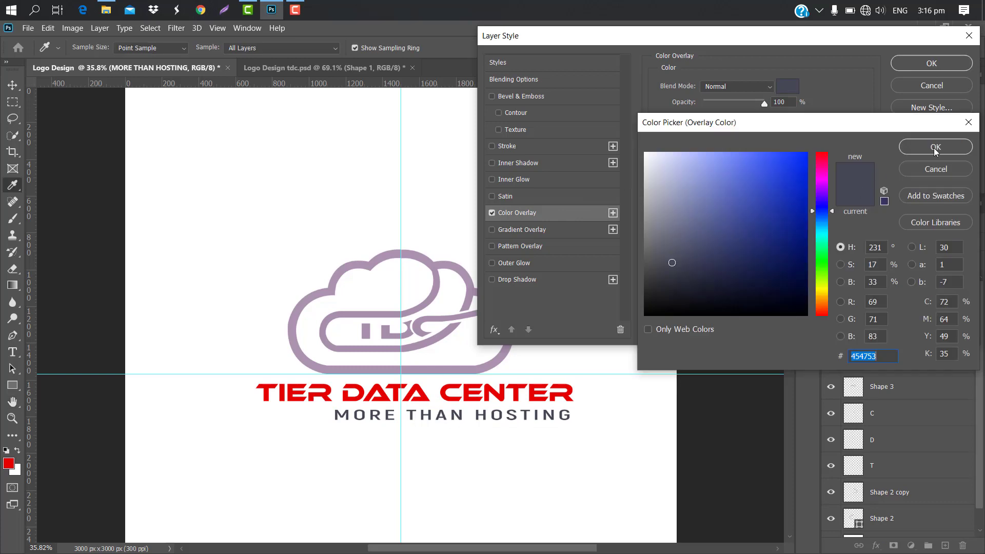
{"action": "left_click", "coordinate": [933, 149]}
{"action": "left_click", "coordinate": [931, 60]}
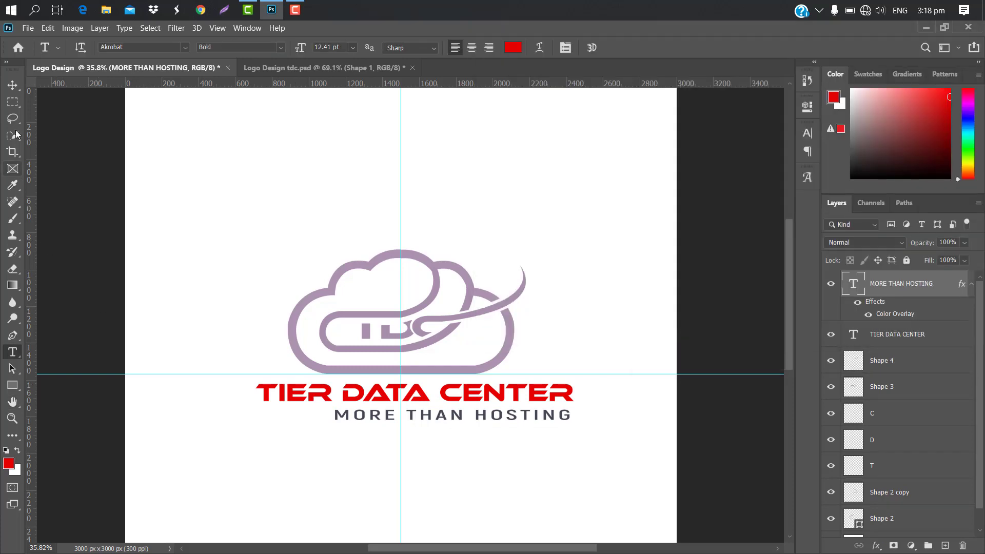
Merge the C layer with Shape 4, rename the merged layer C, and place it below Shape 3
{"action": "key", "text": "v"}
{"action": "left_click", "coordinate": [471, 316]}
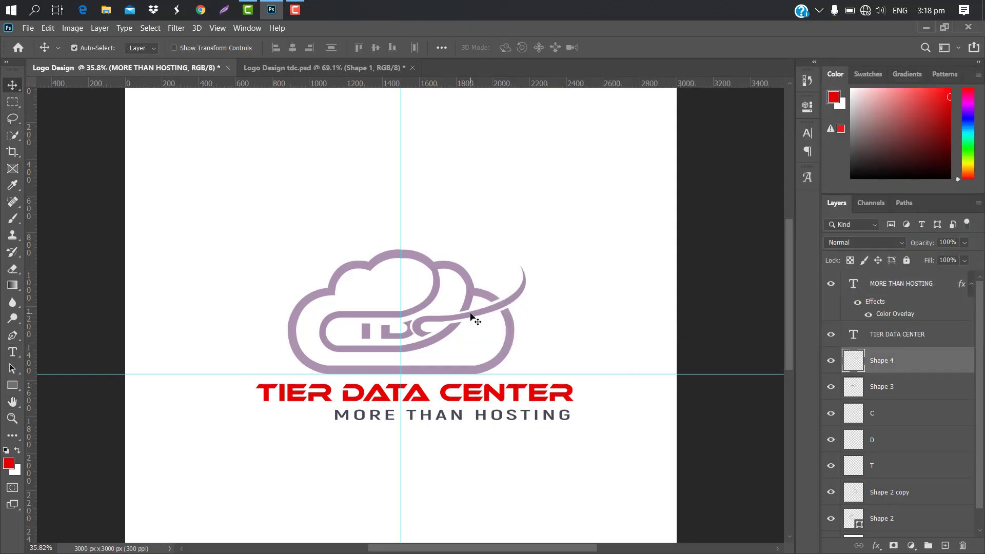
{"action": "left_click", "coordinate": [899, 415], "text": "ctrl"}
{"action": "right_click", "coordinate": [899, 415]}
{"action": "left_click", "coordinate": [905, 391]}
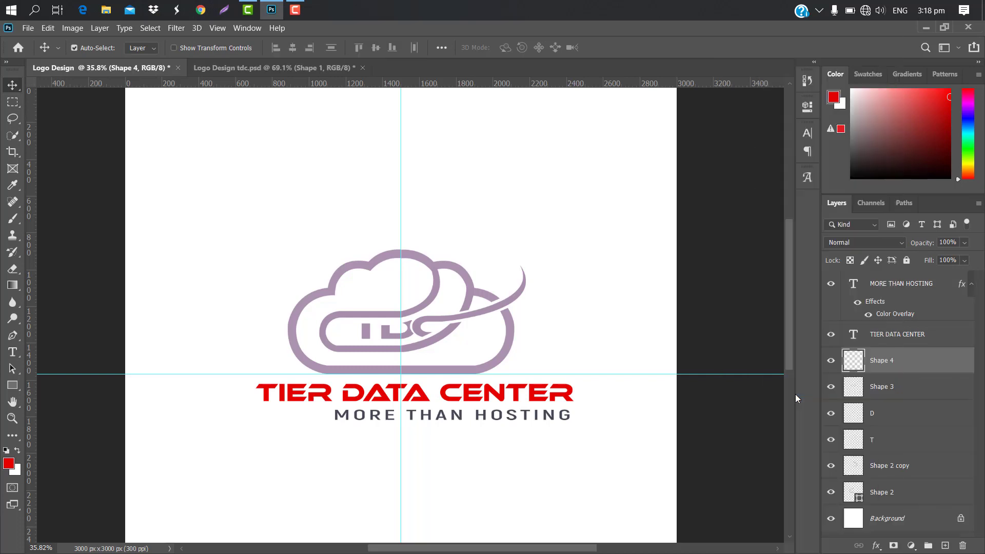
{"action": "double_click", "coordinate": [899, 361]}
{"action": "left_click_drag", "start_coordinate": [925, 363], "coordinate": [924, 397]}
Group the Shape 3, Shape 2 copy and Shape 2 layers that form the cloud
{"action": "left_click", "coordinate": [893, 367]}
{"action": "left_click", "coordinate": [926, 465], "text": "ctrl"}
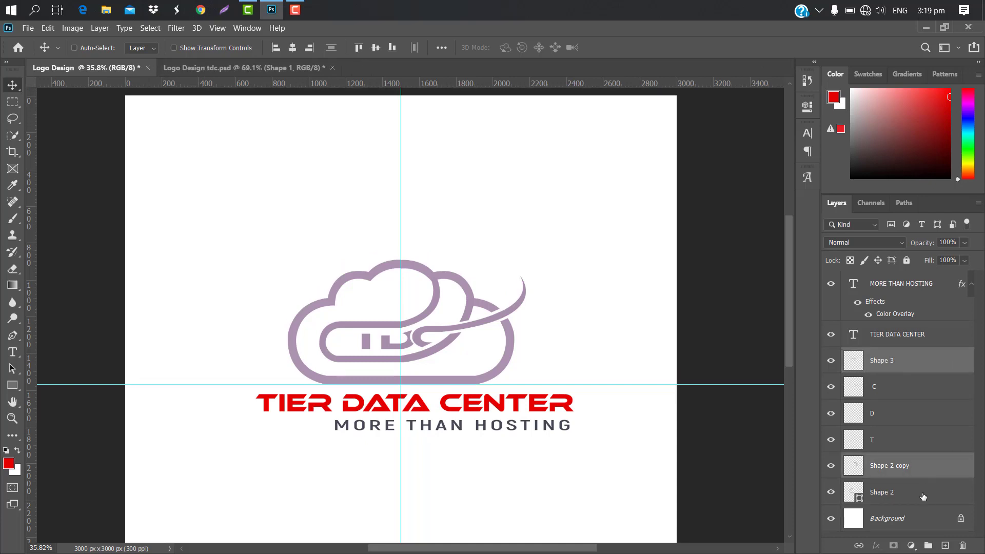
{"action": "left_click", "coordinate": [922, 496], "text": "ctrl"}
{"action": "left_click", "coordinate": [927, 545]}
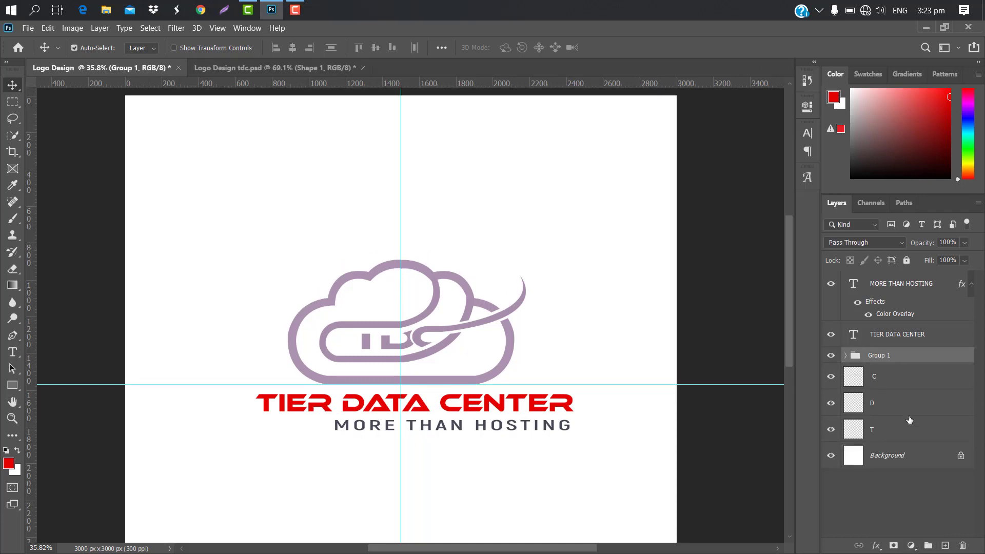
Draw a 100 × 100 px square above the T layer and place it beside the cloud's upper-left edge
{"action": "left_click", "coordinate": [911, 436]}
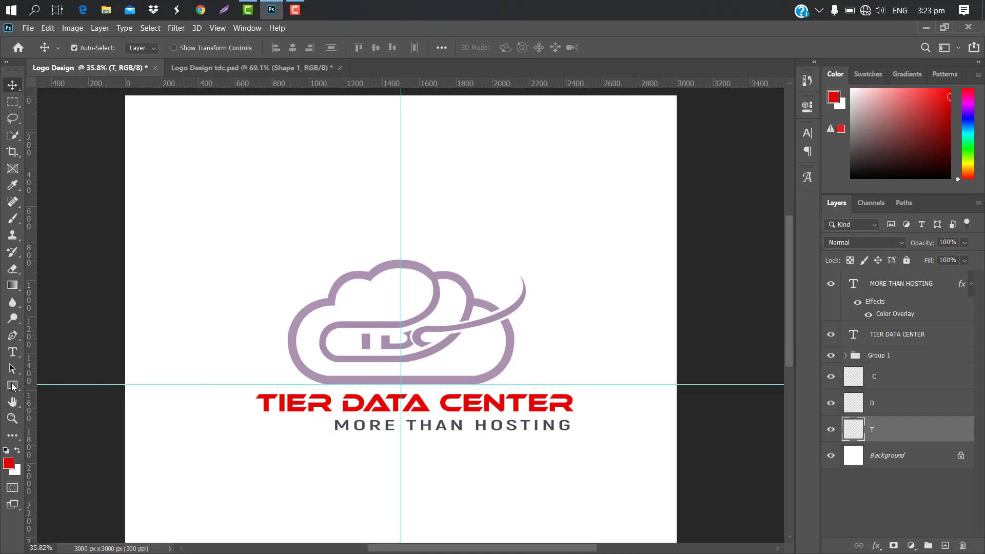
{"action": "left_click", "coordinate": [12, 386]}
{"action": "left_click_drag", "start_coordinate": [232, 189], "coordinate": [251, 212]}
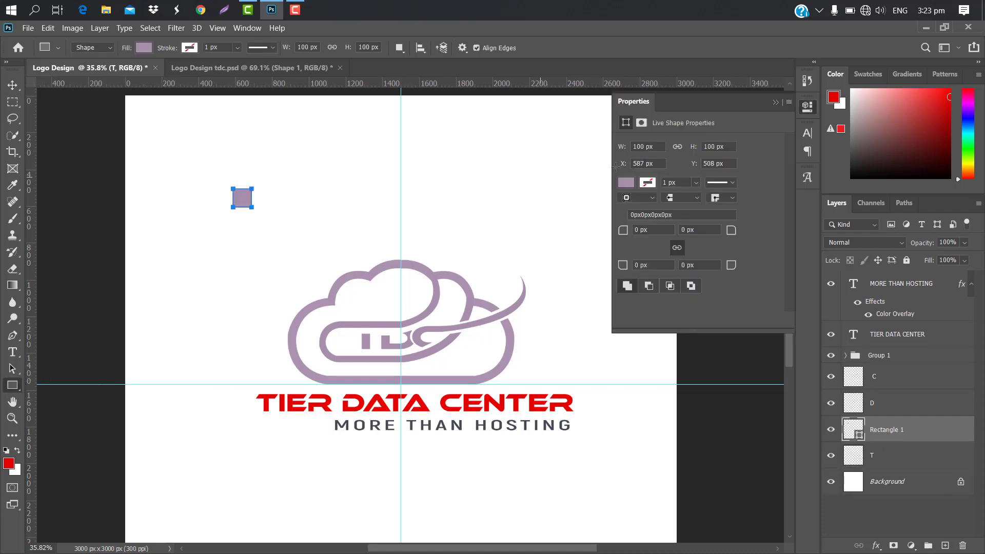
{"action": "left_click", "coordinate": [774, 102]}
{"action": "key", "text": "ctrl+t"}
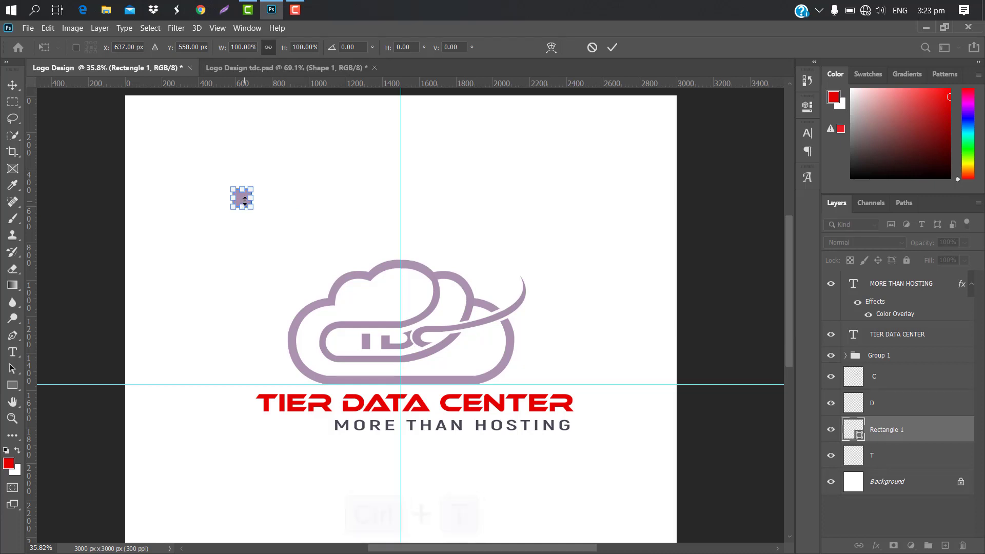
{"action": "left_click_drag", "start_coordinate": [244, 205], "coordinate": [276, 300]}
{"action": "left_click", "coordinate": [613, 49]}
Duplicate the square around the cloud's upper-left edge and slightly shrink the copy farthest above the outline
{"action": "left_click", "coordinate": [12, 85]}
{"action": "key", "text": "ctrl+t"}
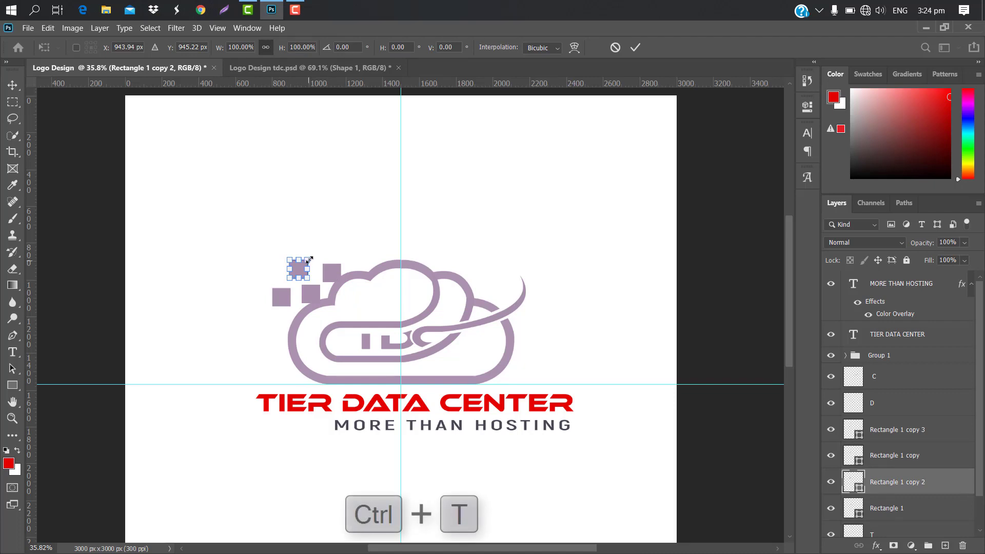
{"action": "left_click_drag", "start_coordinate": [308, 260], "coordinate": [305, 263]}
{"action": "scroll", "coordinate": [295, 244], "scroll_direction": "up", "scroll_amount": 5}
{"action": "left_click", "coordinate": [635, 47]}
Shrink further square copies and position them farther down and outward from the cloud's left edge
{"action": "left_click", "coordinate": [273, 327]}
{"action": "key", "text": "ctrl+t"}
{"action": "left_click_drag", "start_coordinate": [288, 315], "coordinate": [280, 322]}
{"action": "left_click_drag", "start_coordinate": [269, 335], "coordinate": [282, 323]}
{"action": "scroll", "coordinate": [282, 323], "scroll_direction": "up", "scroll_amount": 3}
{"action": "left_click_drag", "start_coordinate": [296, 307], "coordinate": [290, 314]}
{"action": "left_click_drag", "start_coordinate": [277, 323], "coordinate": [250, 365]}
{"action": "left_click", "coordinate": [635, 47]}
Add more small square copies to the cluster, continuing down the cloud's left side
{"action": "key", "text": "ctrl+t"}
{"action": "left_click", "coordinate": [610, 49]}
{"action": "left_click", "coordinate": [249, 334]}
{"action": "left_click_drag", "start_coordinate": [282, 350], "coordinate": [257, 389]}
{"action": "scroll", "coordinate": [245, 366], "scroll_direction": "up", "scroll_amount": 3}
Scale the outermost lower square of the cluster to about 69.7% and shift it slightly down and outward
{"action": "left_click", "coordinate": [249, 363]}
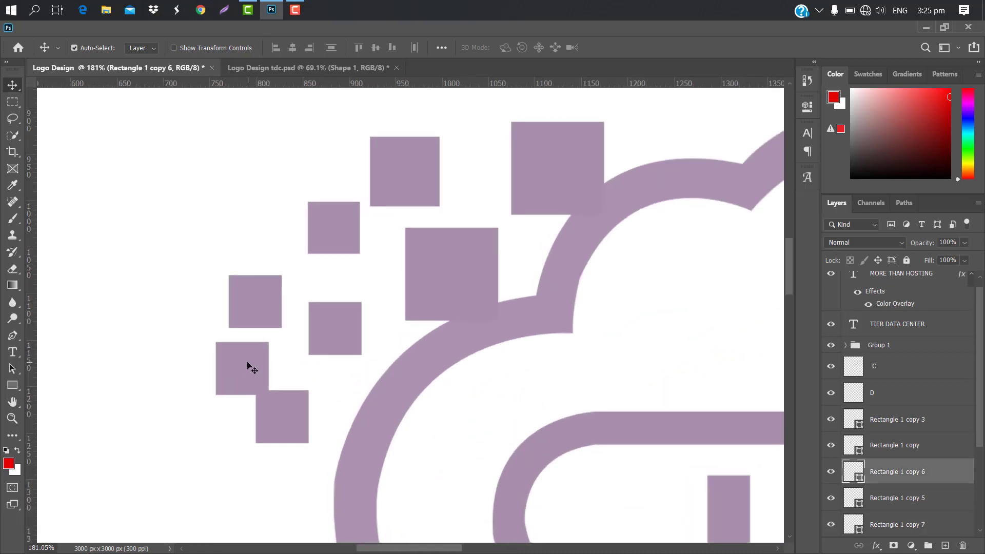
{"action": "key", "text": "ctrl+t"}
{"action": "left_click_drag", "start_coordinate": [269, 341], "coordinate": [239, 369]}
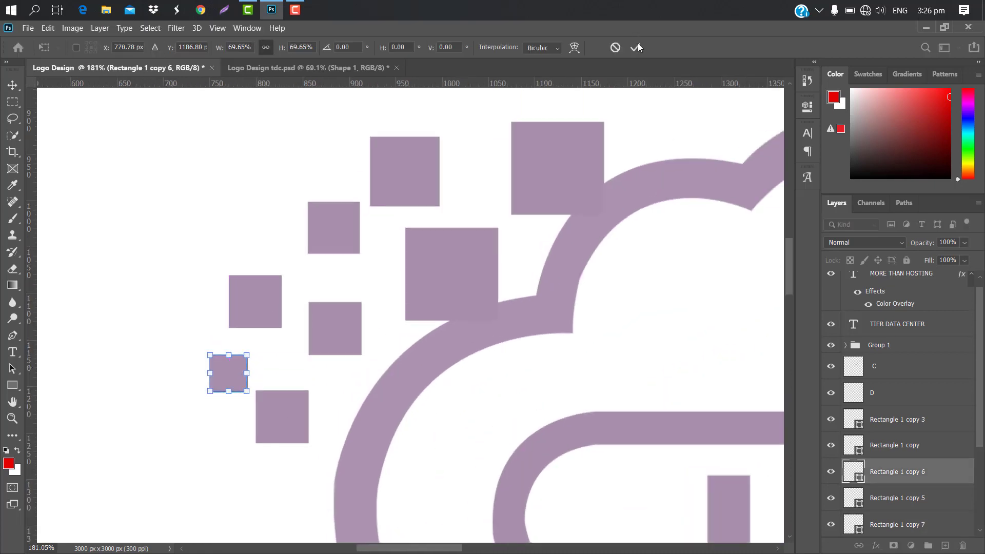
{"action": "left_click", "coordinate": [636, 47]}
Scale the lowest square to about 63.4% and move it up level with the neighbouring small square
{"action": "left_click", "coordinate": [277, 432]}
{"action": "key", "text": "ctrl+t"}
{"action": "left_click_drag", "start_coordinate": [307, 391], "coordinate": [285, 365]}
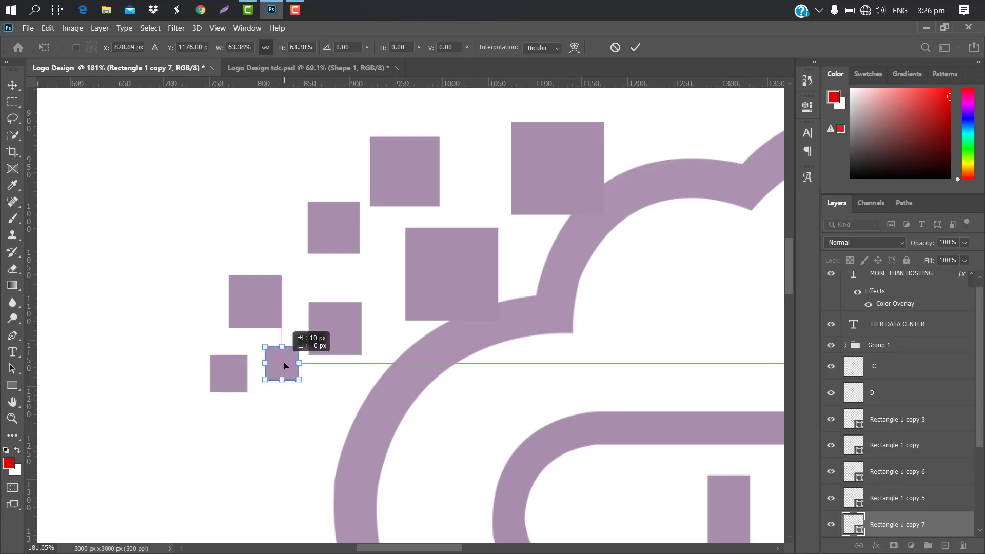
{"action": "left_click", "coordinate": [635, 48]}
Scatter more square copies of varied sizes down the cloud's left side and beneath the start of TIER DATA CENTER
{"action": "scroll", "coordinate": [212, 310], "scroll_direction": "down", "scroll_amount": 7}
{"action": "left_click_drag", "start_coordinate": [244, 320], "coordinate": [236, 387]}
{"action": "left_click_drag", "start_coordinate": [244, 291], "coordinate": [240, 405]}
{"action": "left_click_drag", "start_coordinate": [218, 325], "coordinate": [235, 419]}
{"action": "left_click_drag", "start_coordinate": [235, 419], "coordinate": [235, 419]}
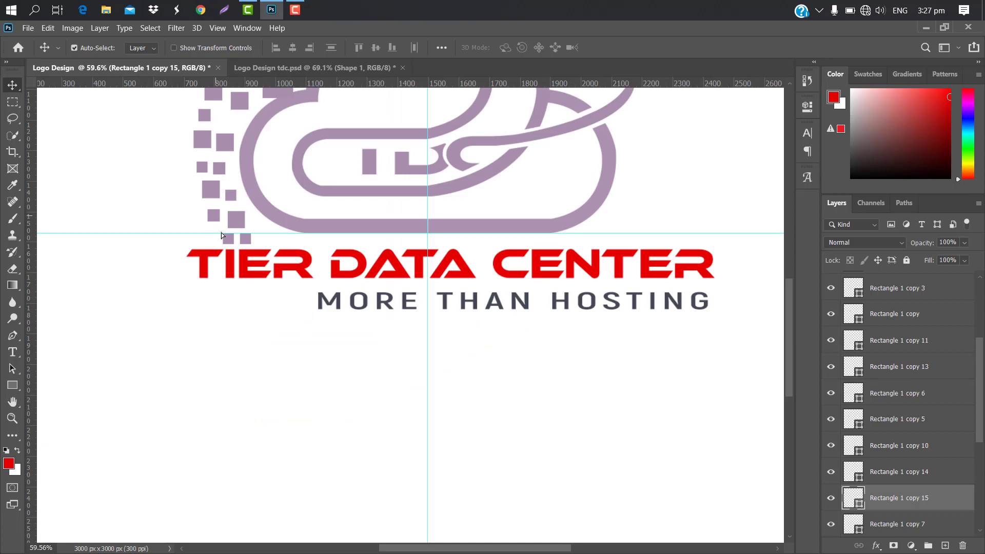
{"action": "left_click_drag", "start_coordinate": [216, 217], "coordinate": [259, 290]}
{"action": "key", "text": "ctrl+t"}
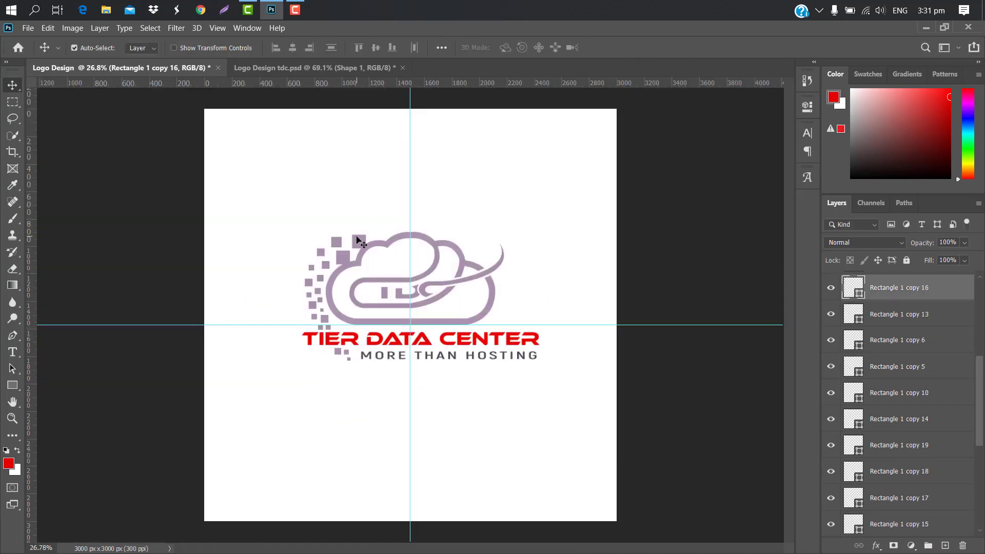
Select Rectangle 1 and all of its copies and put these square layers into one group
{"action": "left_click", "coordinate": [357, 239]}
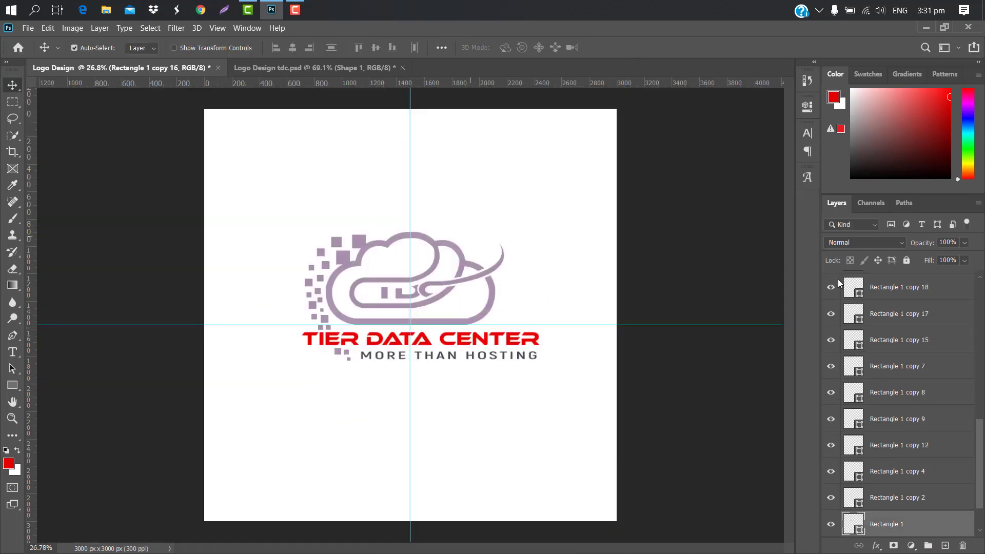
{"action": "left_click", "coordinate": [946, 488], "text": "ctrl"}
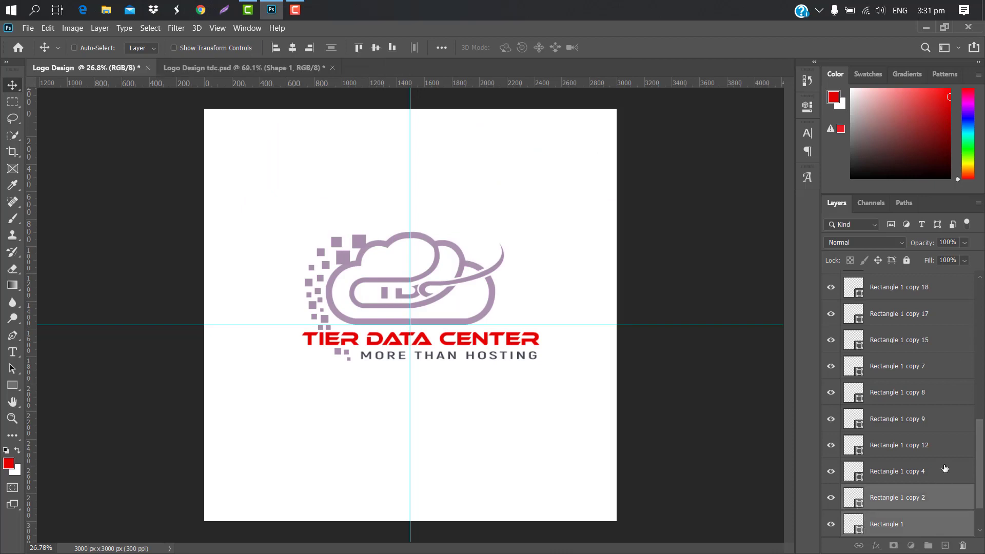
{"action": "left_click", "coordinate": [944, 468], "text": "ctrl"}
{"action": "left_click", "coordinate": [941, 440], "text": "ctrl"}
{"action": "left_click", "coordinate": [941, 414], "text": "ctrl"}
{"action": "left_click", "coordinate": [943, 388], "text": "ctrl"}
{"action": "left_click", "coordinate": [950, 361], "text": "ctrl"}
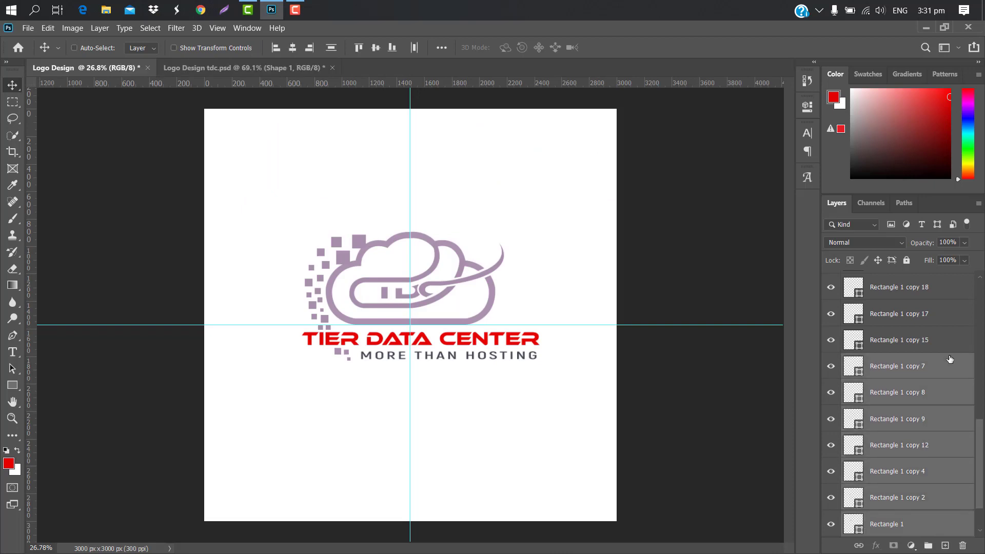
{"action": "left_click", "coordinate": [956, 338], "text": "ctrl"}
{"action": "left_click", "coordinate": [955, 315], "text": "ctrl"}
{"action": "left_click", "coordinate": [951, 291], "text": "ctrl"}
{"action": "scroll", "coordinate": [980, 373], "scroll_direction": "up", "scroll_amount": 3}
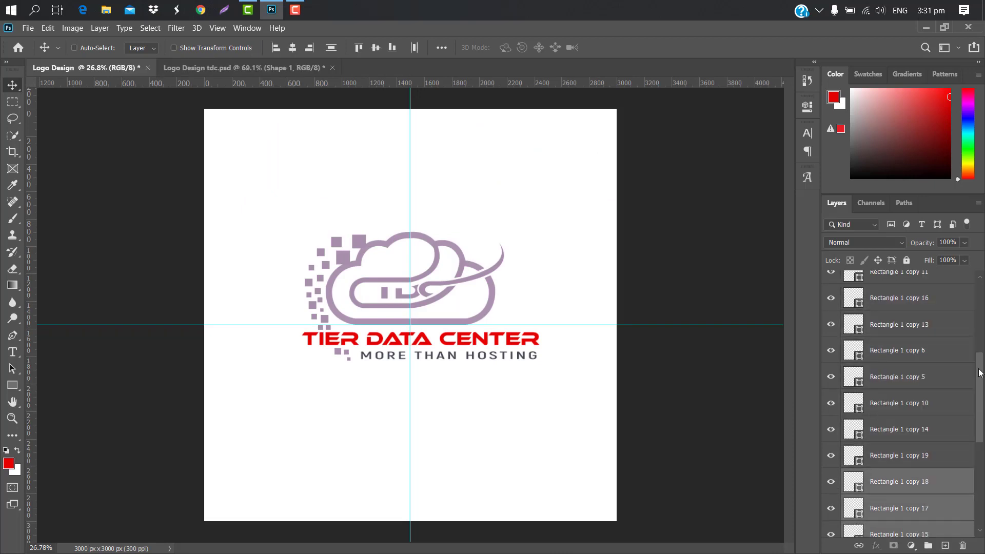
{"action": "left_click", "coordinate": [948, 462], "text": "ctrl"}
{"action": "left_click", "coordinate": [934, 430], "text": "ctrl"}
{"action": "left_click", "coordinate": [934, 280], "text": "shift"}
{"action": "left_click", "coordinate": [949, 462]}
{"action": "left_click_drag", "start_coordinate": [980, 369], "coordinate": [980, 325]}
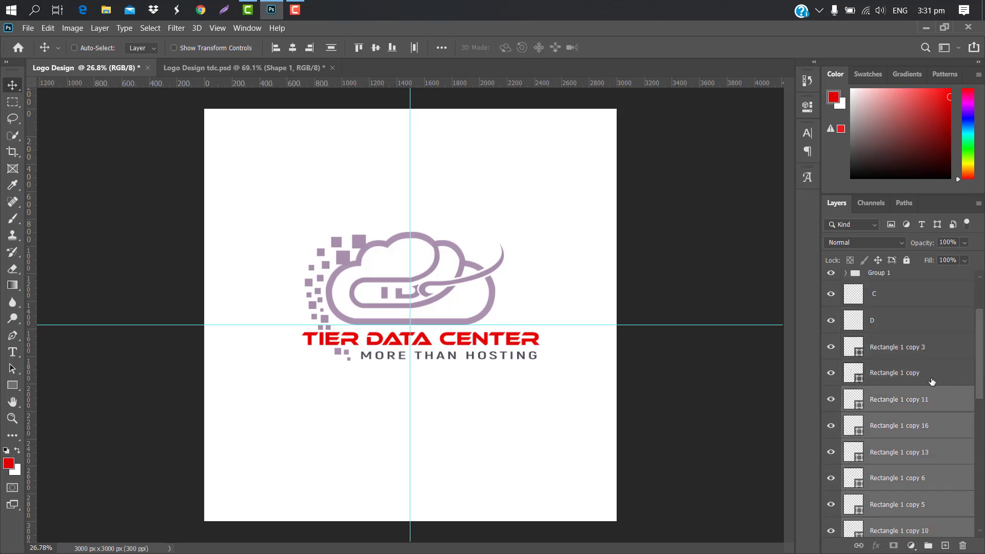
{"action": "left_click", "coordinate": [932, 354], "text": "shift"}
{"action": "left_click", "coordinate": [928, 546]}
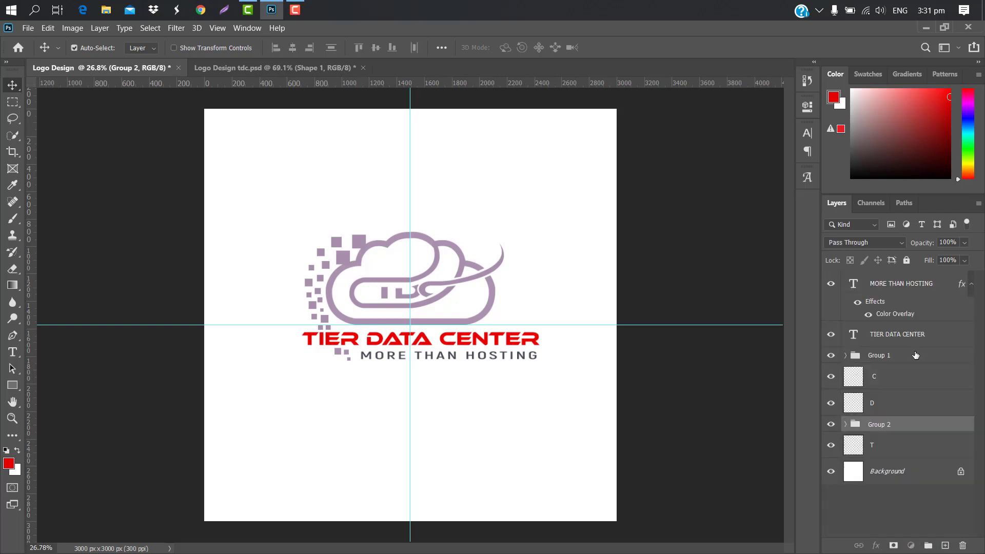
Apply a linear gradient overlay from green #72db32 to teal #32b1b7 to the cloud group, at 13° angle and 61% scale
{"action": "left_click", "coordinate": [916, 355]}
{"action": "double_click", "coordinate": [915, 355]}
{"action": "left_click", "coordinate": [540, 232]}
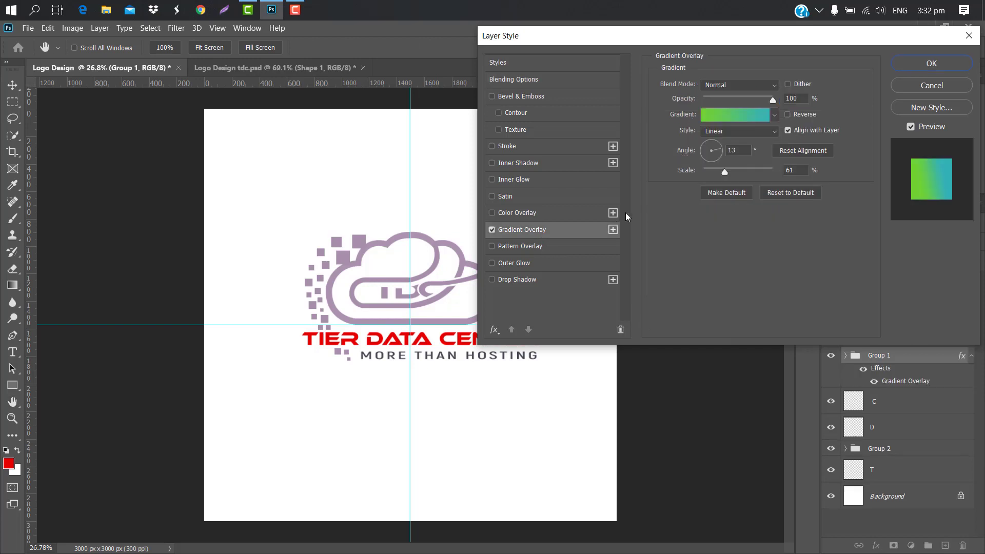
{"action": "left_click", "coordinate": [739, 115]}
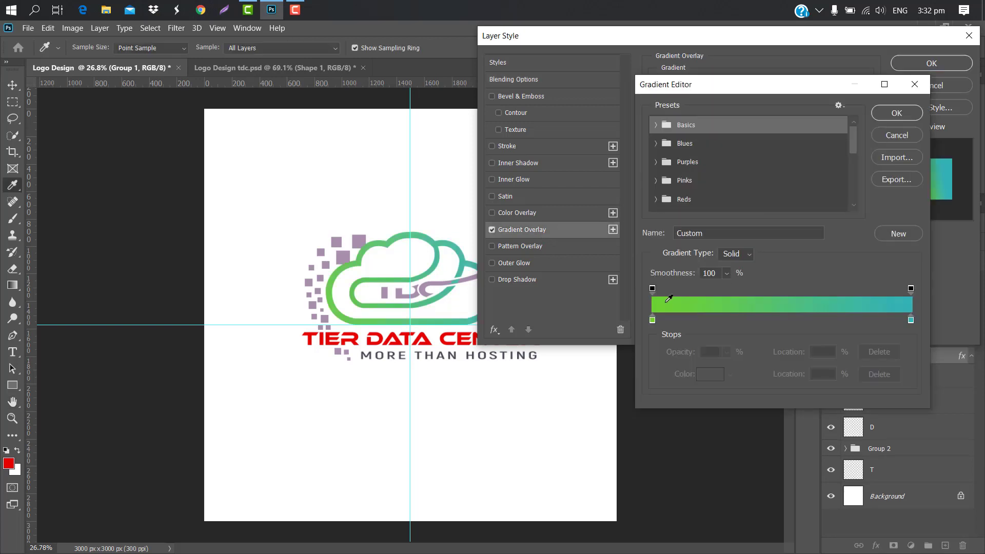
{"action": "double_click", "coordinate": [652, 320]}
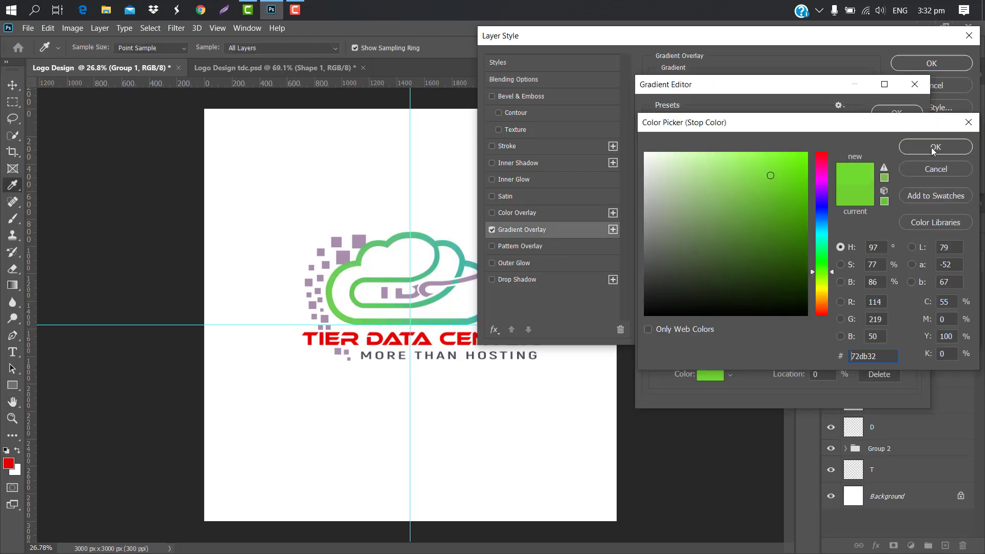
{"action": "left_click", "coordinate": [933, 149]}
{"action": "double_click", "coordinate": [911, 319]}
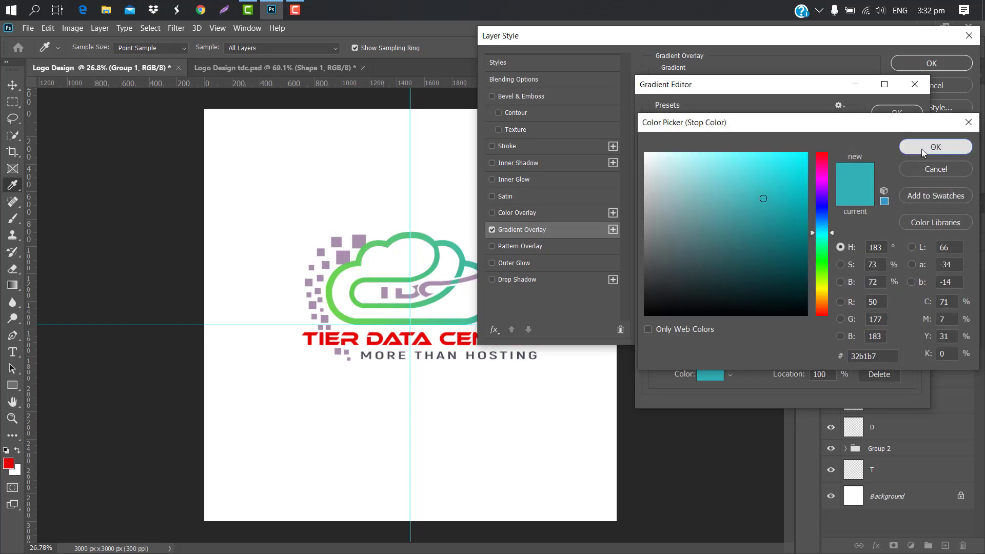
{"action": "left_click", "coordinate": [921, 149]}
{"action": "left_click", "coordinate": [901, 115]}
{"action": "left_click", "coordinate": [932, 64]}
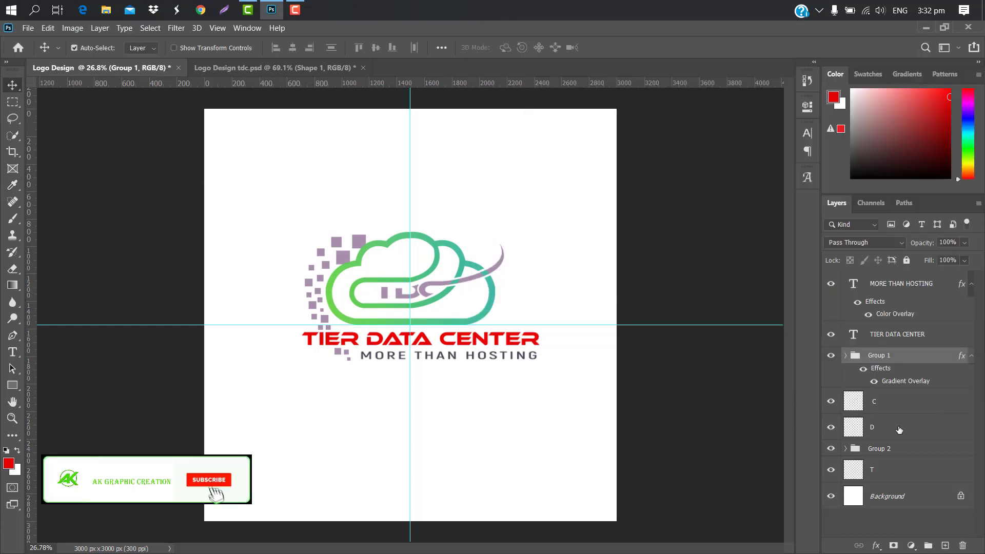
Group the C, D and T letter layers together
{"action": "left_click", "coordinate": [899, 429]}
{"action": "left_click", "coordinate": [896, 405], "text": "ctrl"}
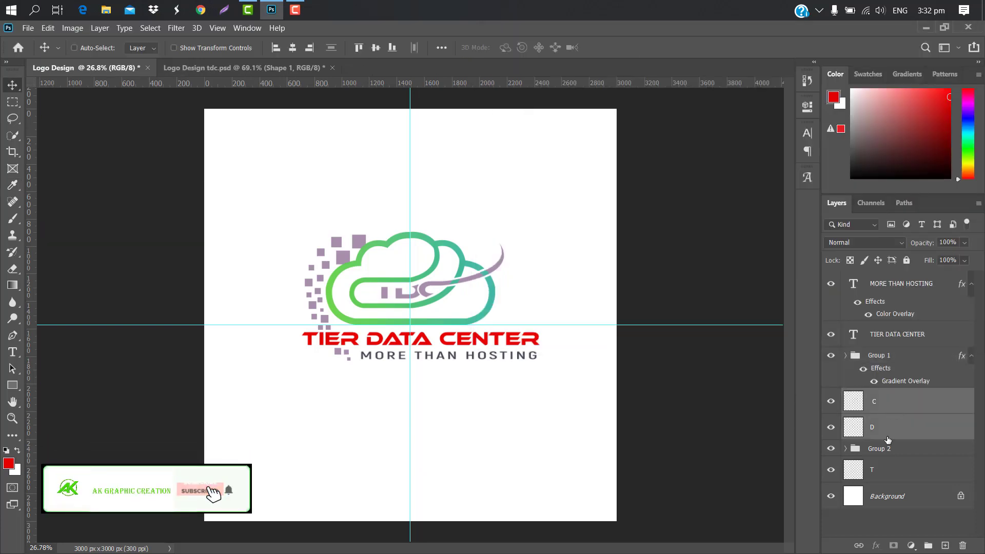
{"action": "left_click", "coordinate": [890, 471], "text": "ctrl"}
{"action": "key", "text": "ctrl+g"}
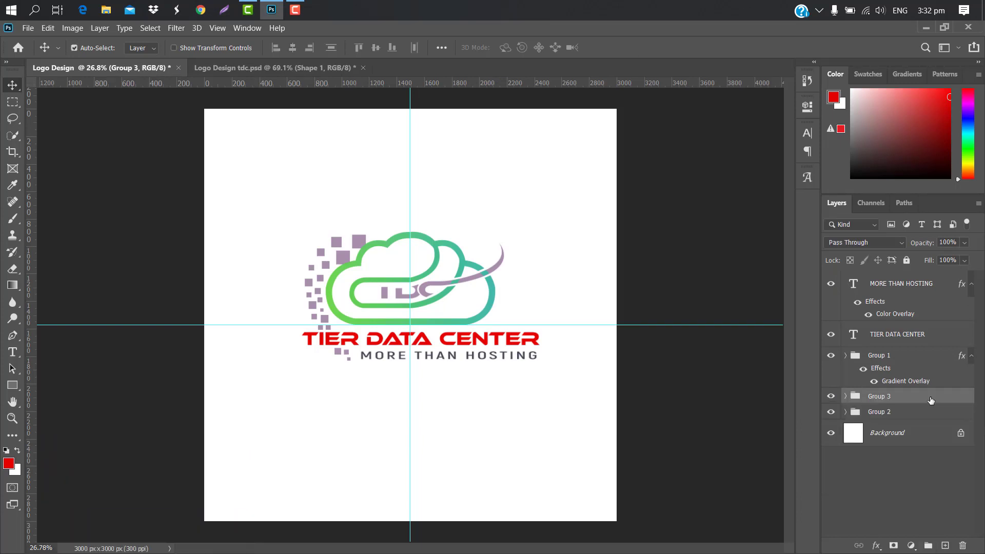
Apply the green-to-teal linear gradient overlay to the C, D and T letter group at a 153° angle, and adjust its scale
{"action": "double_click", "coordinate": [930, 400]}
{"action": "left_click", "coordinate": [563, 229]}
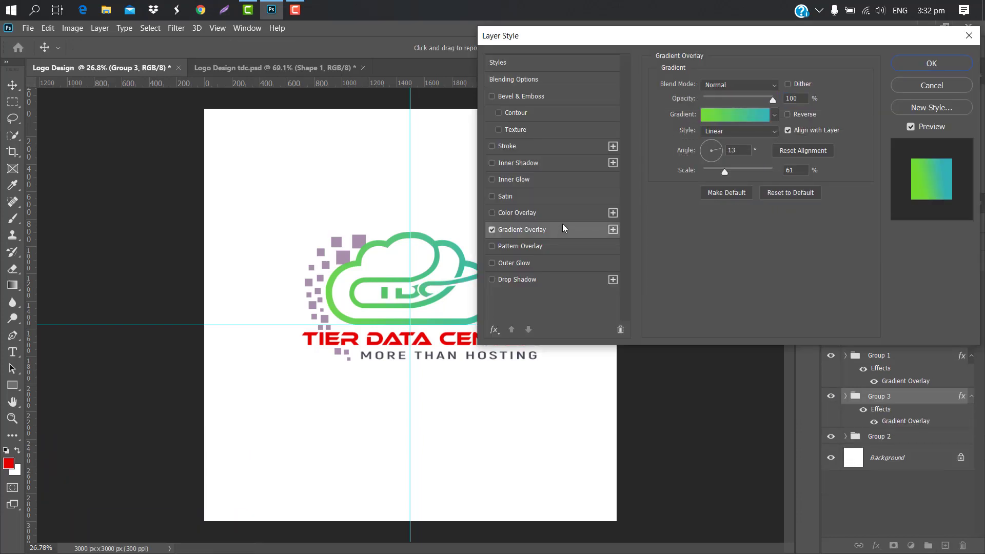
{"action": "scroll", "coordinate": [553, 200], "scroll_direction": "up", "scroll_amount": 7}
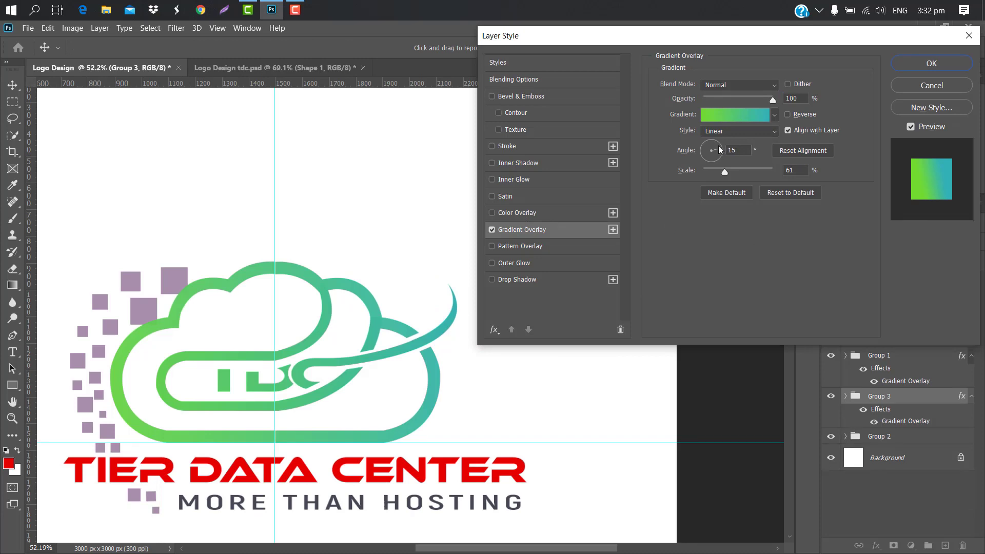
{"action": "left_click_drag", "start_coordinate": [719, 149], "coordinate": [702, 146]}
{"action": "left_click_drag", "start_coordinate": [724, 172], "coordinate": [739, 172]}
{"action": "left_click", "coordinate": [912, 60]}
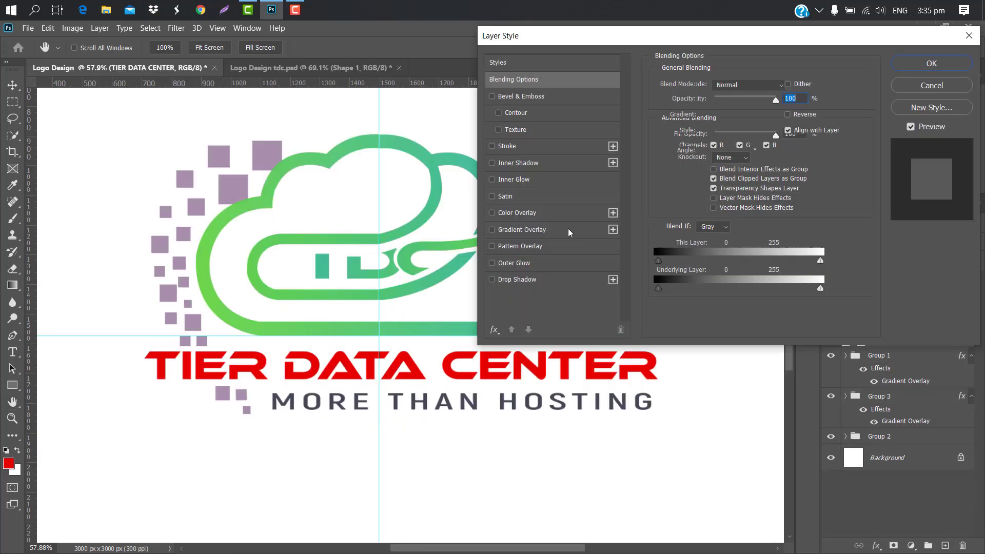
Apply the green-to-teal linear gradient overlay to the TIER DATA CENTER text at a -171° angle and 100% scale
{"action": "left_click", "coordinate": [568, 229]}
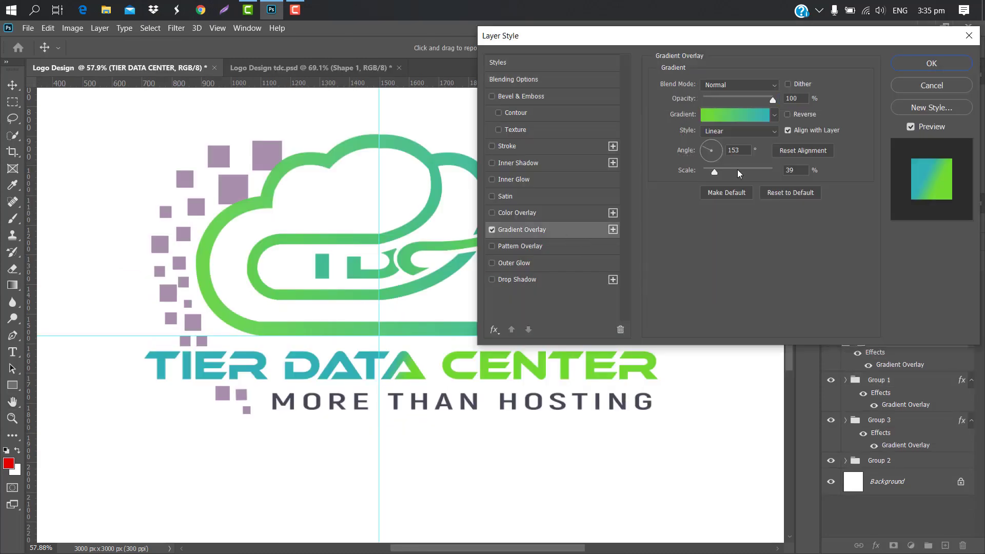
{"action": "left_click_drag", "start_coordinate": [715, 172], "coordinate": [746, 172]}
{"action": "left_click_drag", "start_coordinate": [704, 146], "coordinate": [704, 152]}
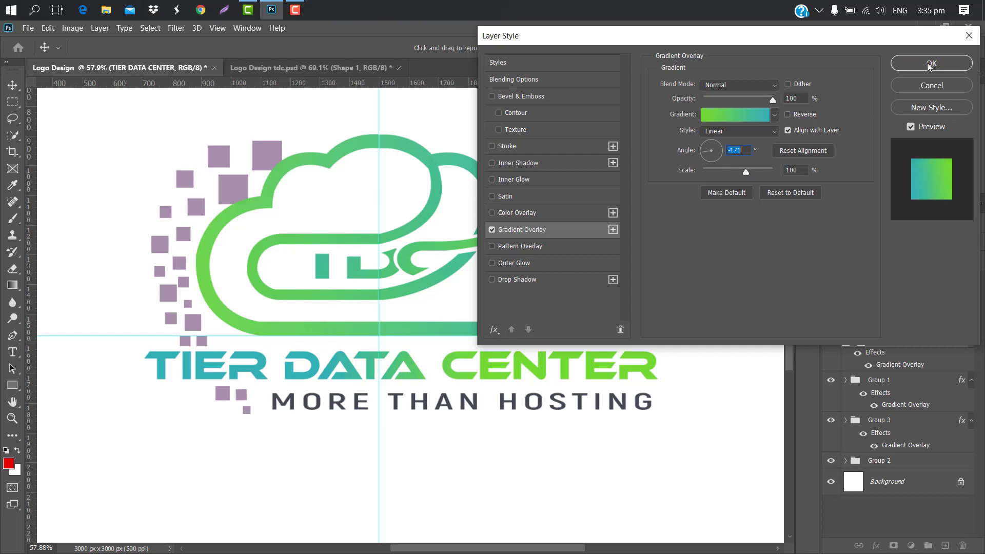
{"action": "left_click", "coordinate": [929, 63]}
Apply the green-to-teal linear gradient overlay to the group of pixel squares at an 87° angle and 39% scale
{"action": "left_click", "coordinate": [919, 461]}
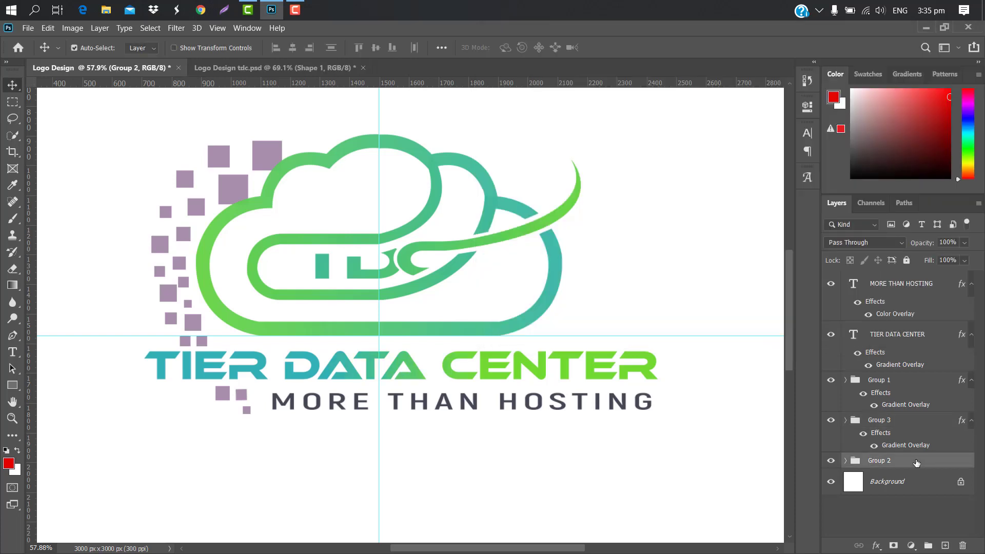
{"action": "double_click", "coordinate": [916, 462]}
{"action": "left_click", "coordinate": [558, 227]}
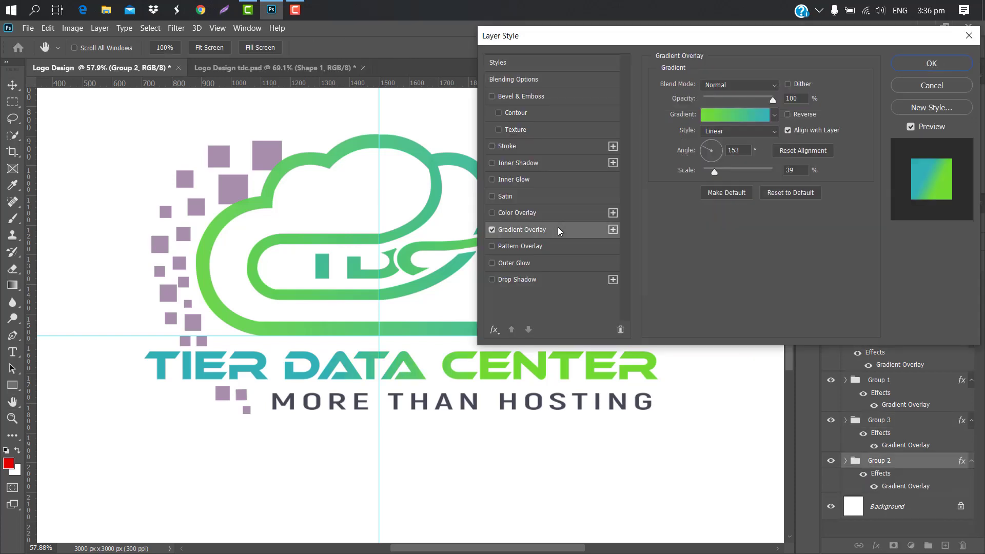
{"action": "left_click", "coordinate": [712, 140]}
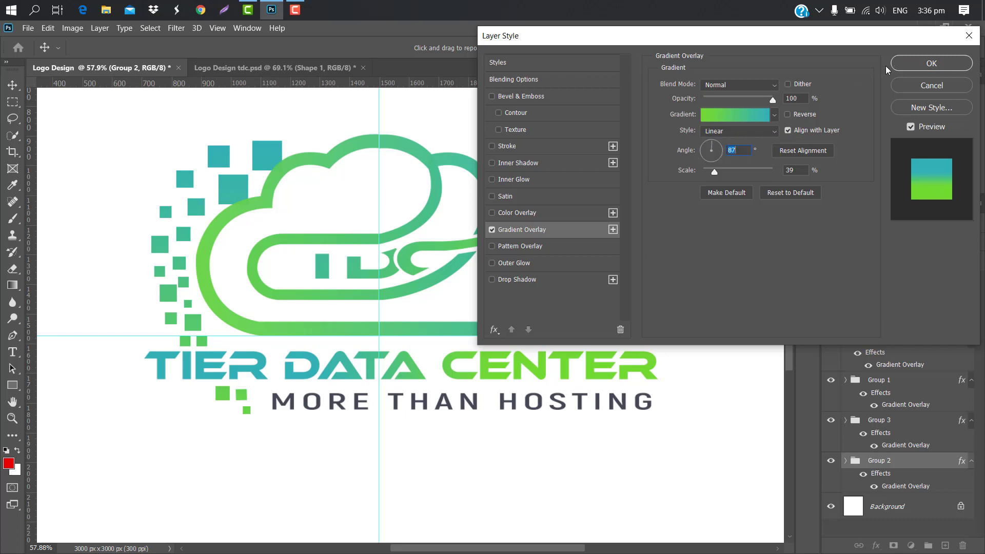
{"action": "left_click", "coordinate": [918, 60]}
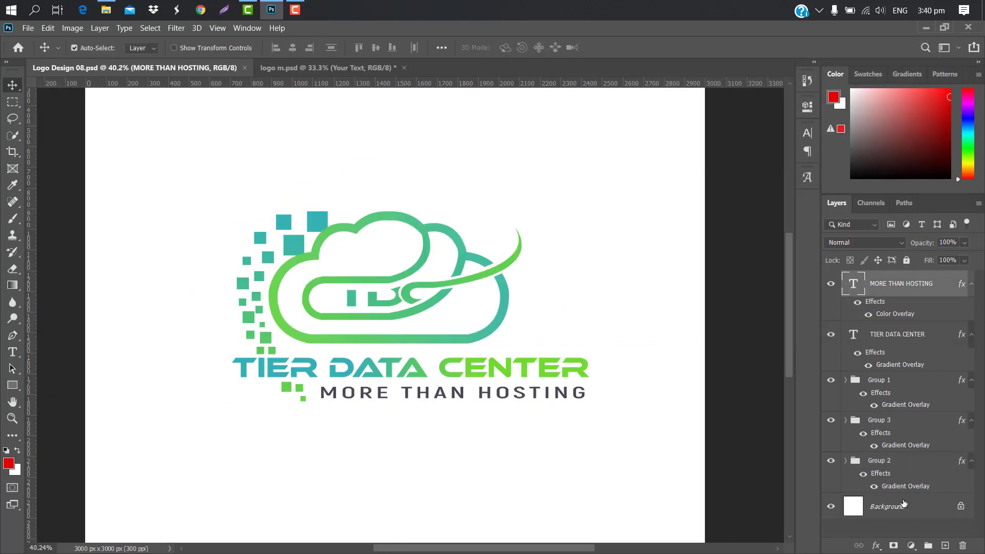
Unlock the white Background layer and delete it from the logo document
{"action": "left_click", "coordinate": [961, 506]}
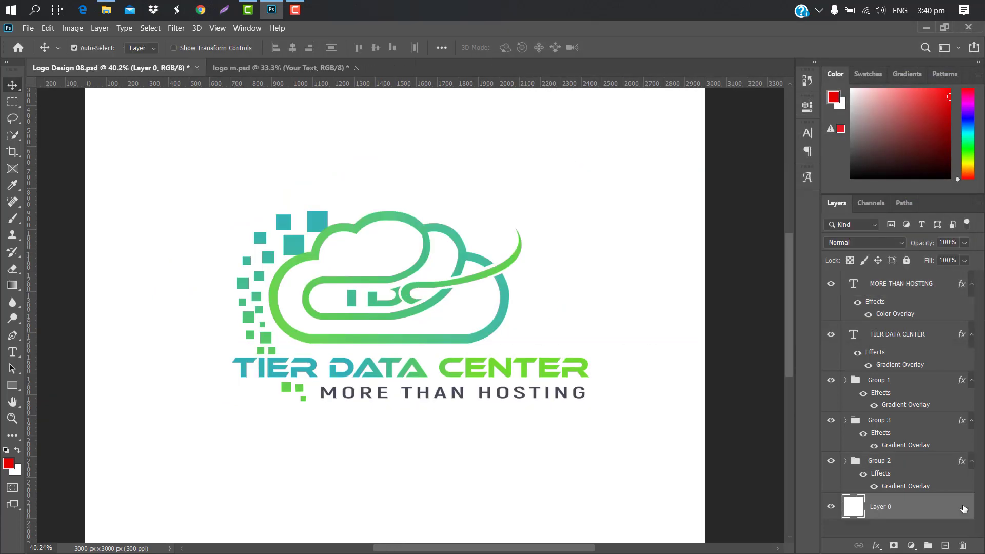
{"action": "left_click_drag", "start_coordinate": [945, 506], "coordinate": [962, 545]}
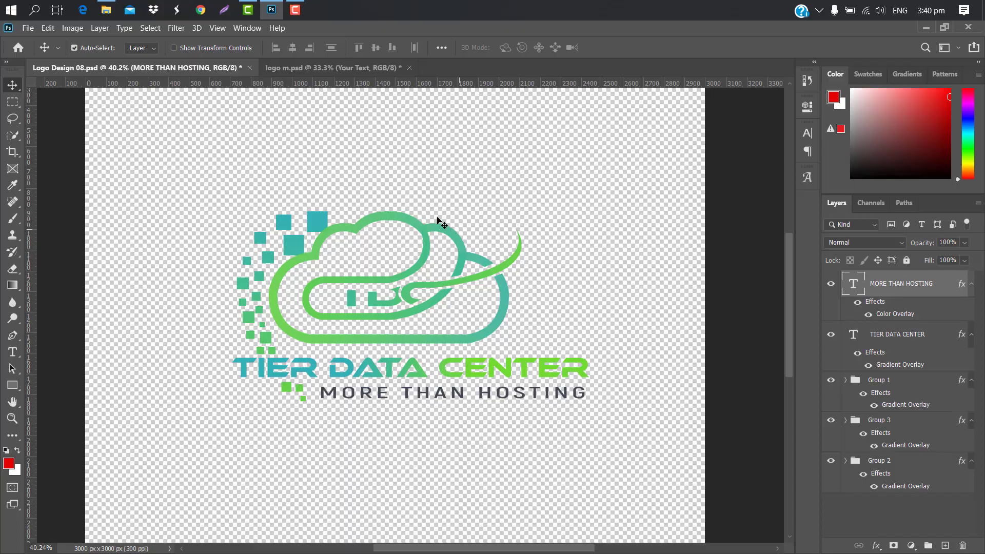
Open the Your Text smart object of logo m.psd and bring in a merged copy of all visible logo layers
{"action": "left_click", "coordinate": [334, 67]}
{"action": "double_click", "coordinate": [859, 288]}
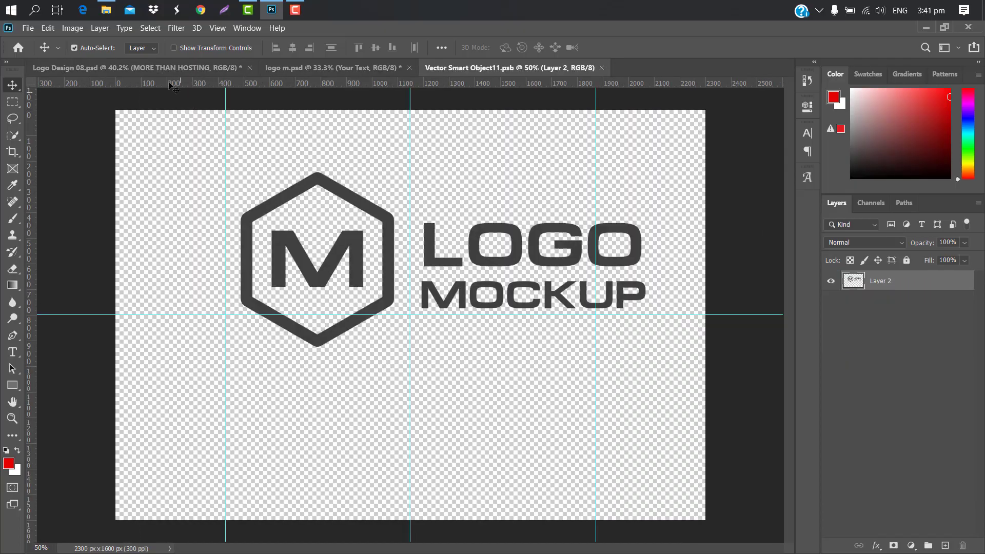
{"action": "left_click", "coordinate": [162, 68]}
{"action": "key", "text": "ctrl+alt+shift+e"}
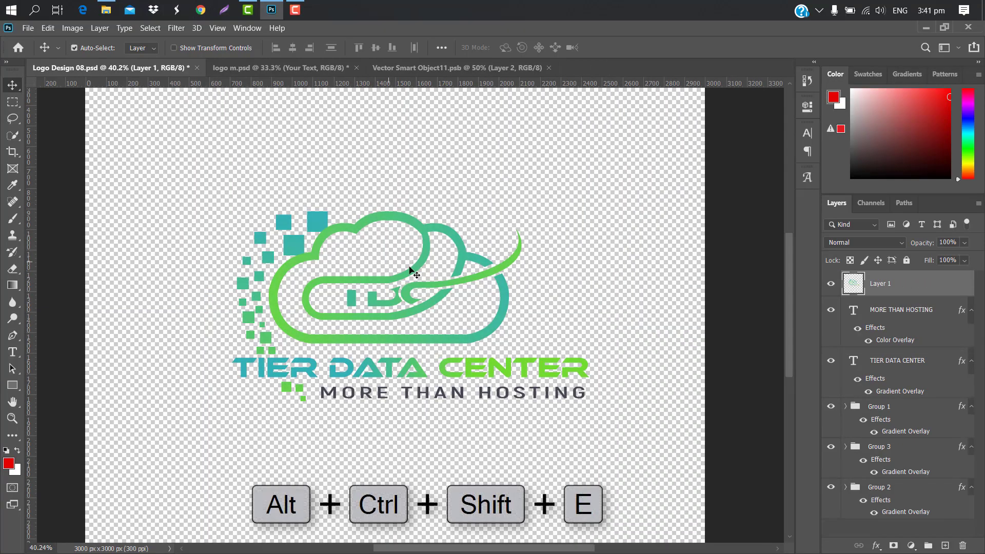
{"action": "left_click_drag", "start_coordinate": [368, 220], "coordinate": [341, 126]}
Scale the merged logo to 80.52%, position it over the placeholder artwork, and hide the LOGO MOCKUP placeholder layer
{"action": "key", "text": "ctrl+t"}
{"action": "left_click_drag", "start_coordinate": [611, 122], "coordinate": [514, 174]}
{"action": "left_click_drag", "start_coordinate": [443, 204], "coordinate": [516, 210]}
{"action": "left_click_drag", "start_coordinate": [585, 180], "coordinate": [595, 174]}
{"action": "left_click_drag", "start_coordinate": [551, 210], "coordinate": [570, 187]}
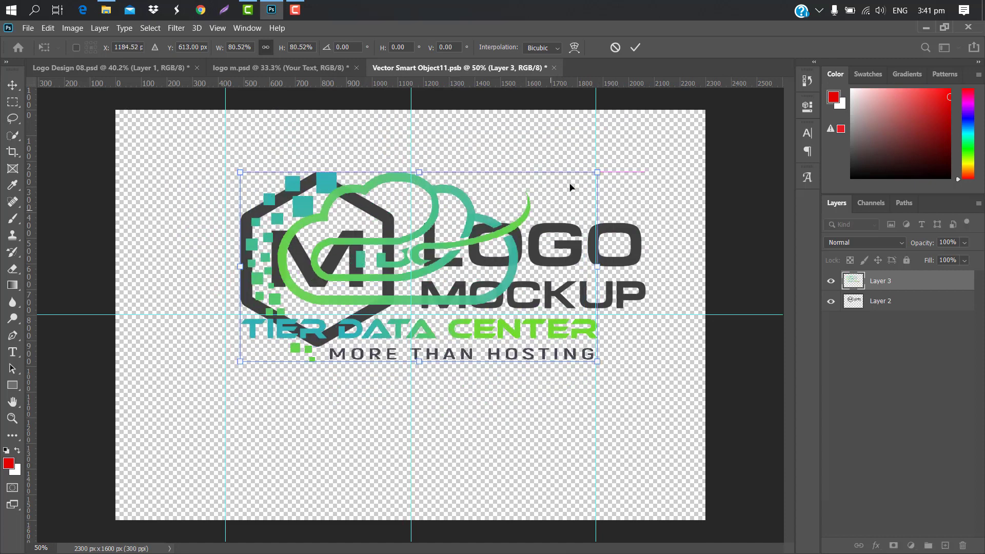
{"action": "left_click", "coordinate": [636, 47]}
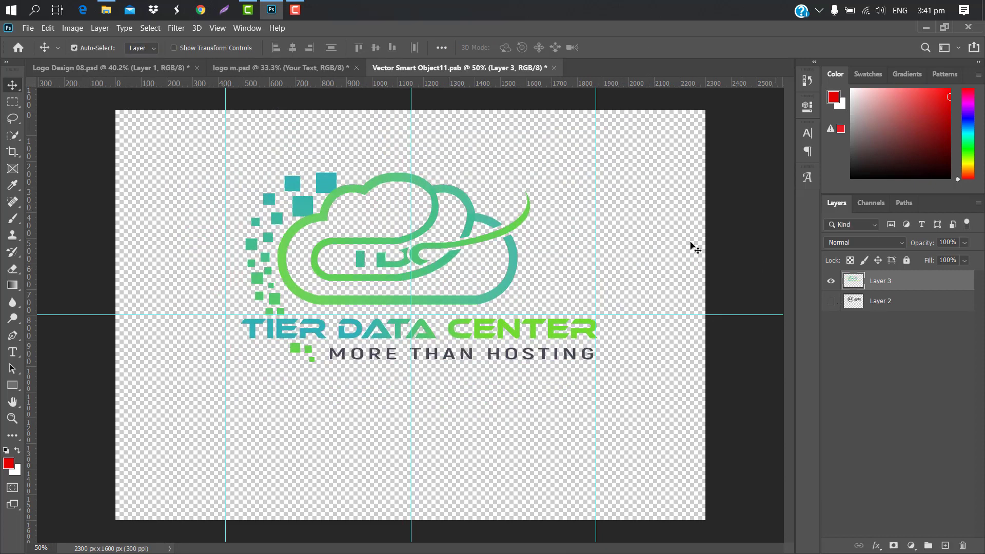
Save and close Vector Smart Object11.psb, and view the logo in the logo m.psd mockup
{"action": "left_click", "coordinate": [554, 68]}
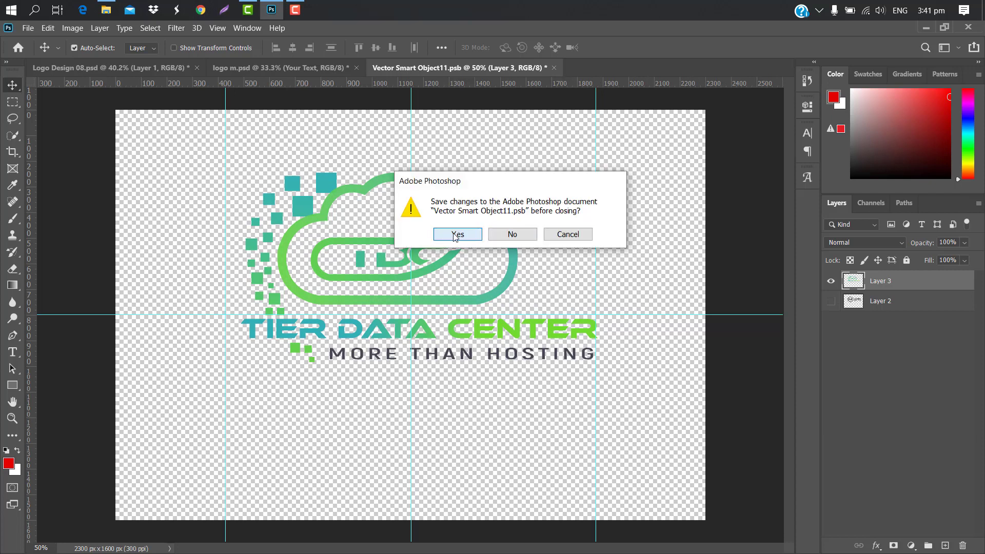
{"action": "left_click", "coordinate": [457, 234]}
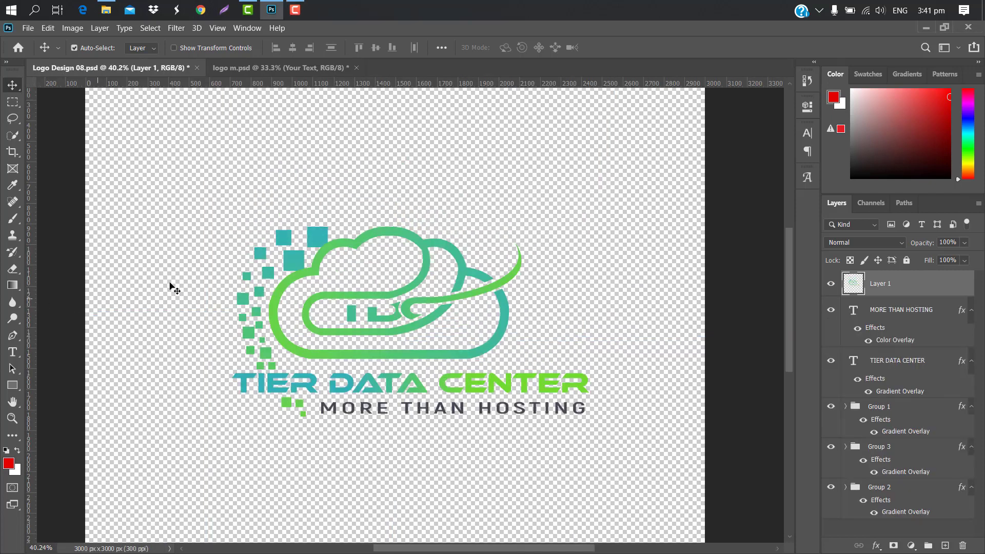
{"action": "left_click", "coordinate": [291, 66]}
{"action": "scroll", "coordinate": [373, 223], "scroll_direction": "up", "scroll_amount": 3}
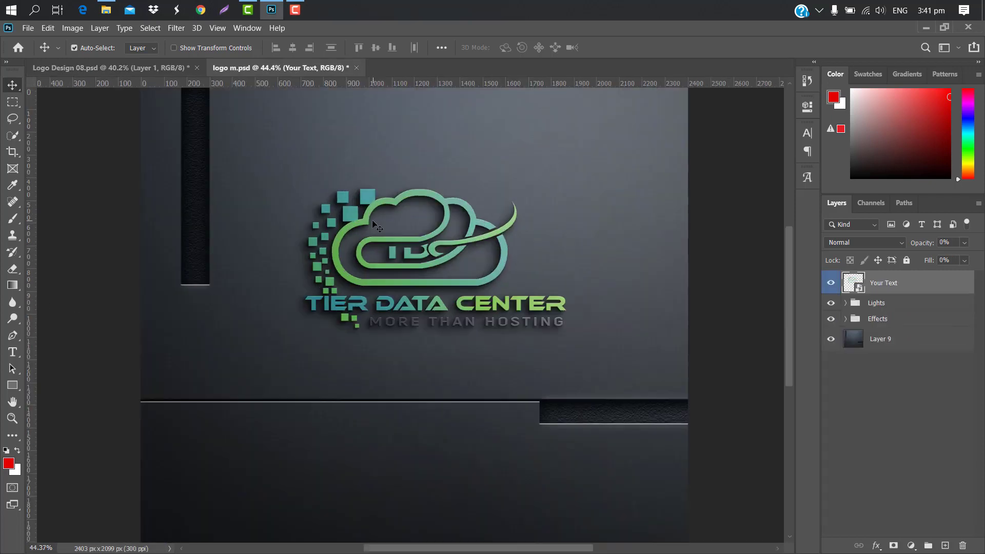
{"action": "scroll", "coordinate": [373, 224], "scroll_direction": "down", "scroll_amount": 1}
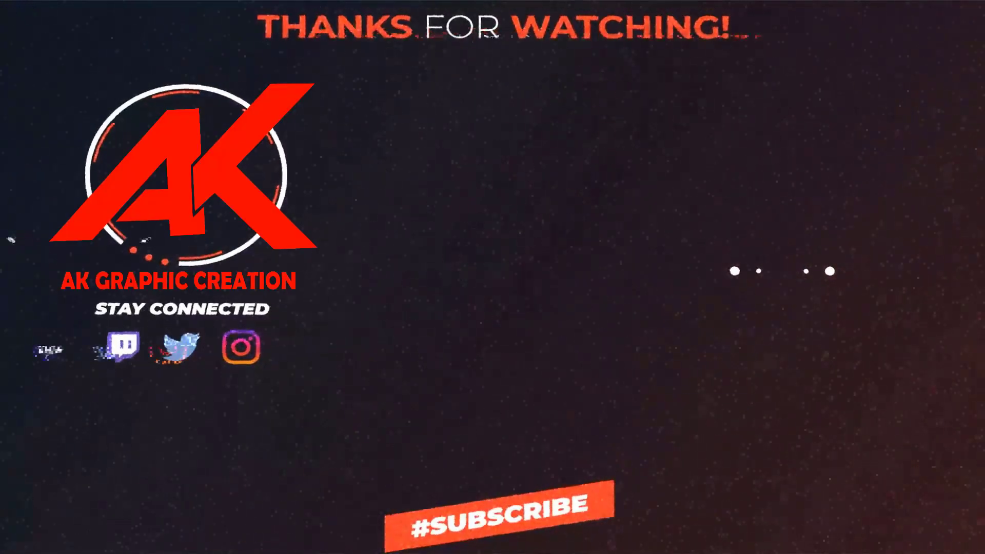